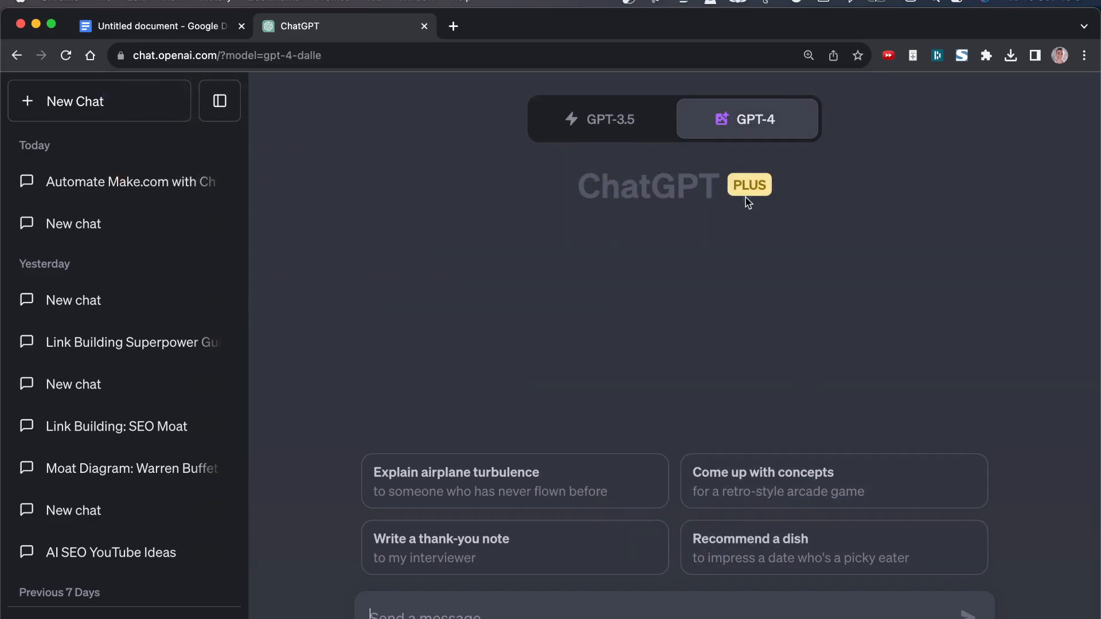
Choose the DALL·E 3 model under GPT-4 and submit the prompt "Create a image of chatgpt and it's power for SEO".
mouse_move(751, 123)
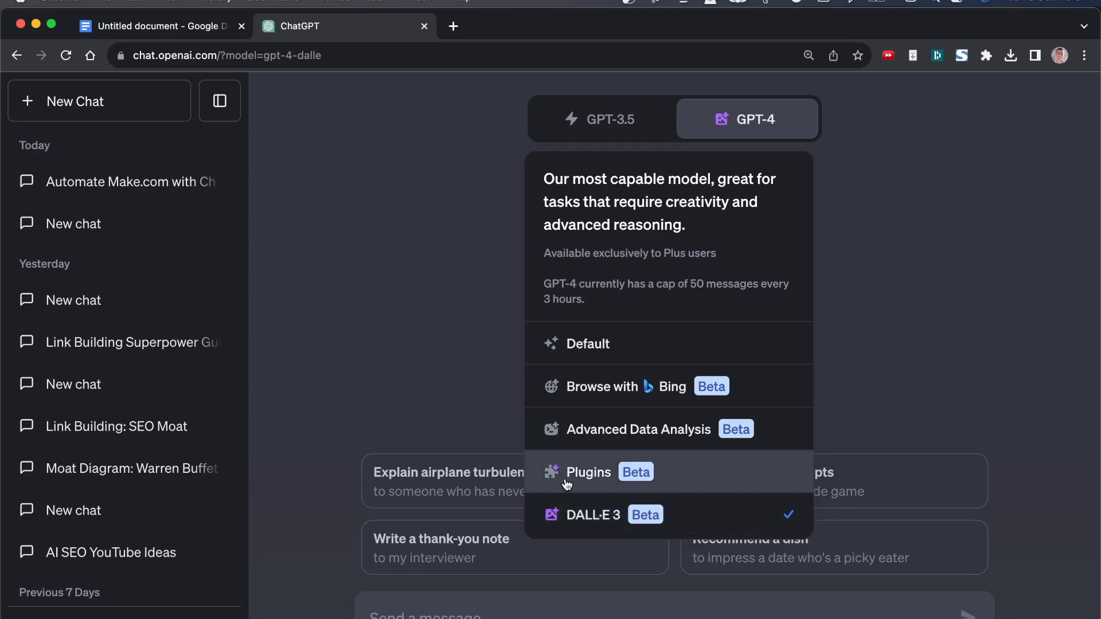
left_click(569, 517)
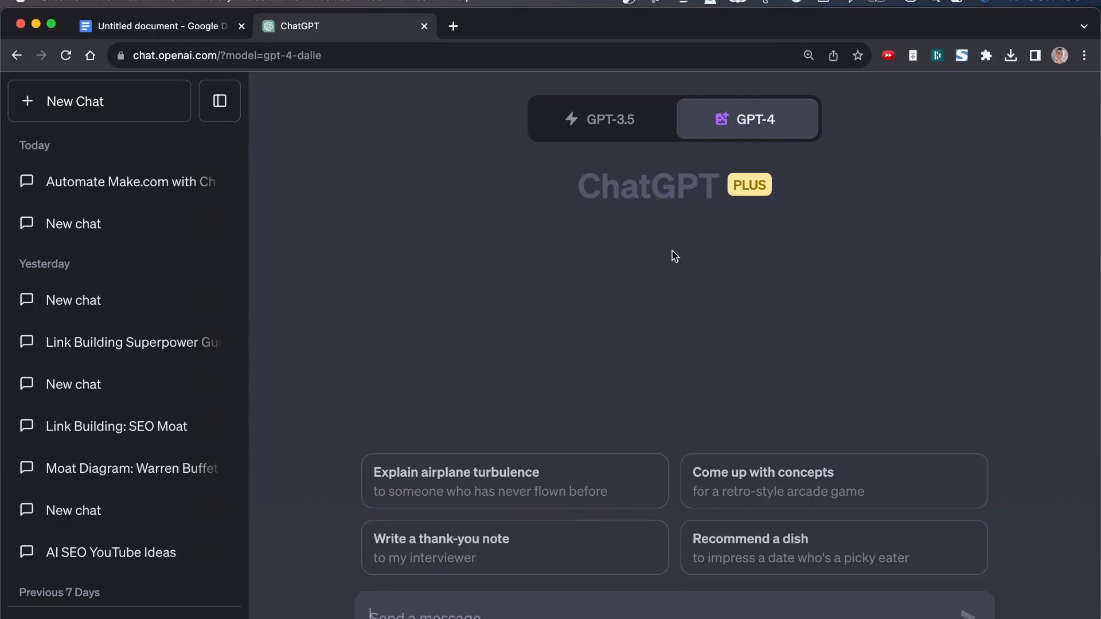
type("Create a image of chatgpt and it's power for SEO")
left_click(968, 614)
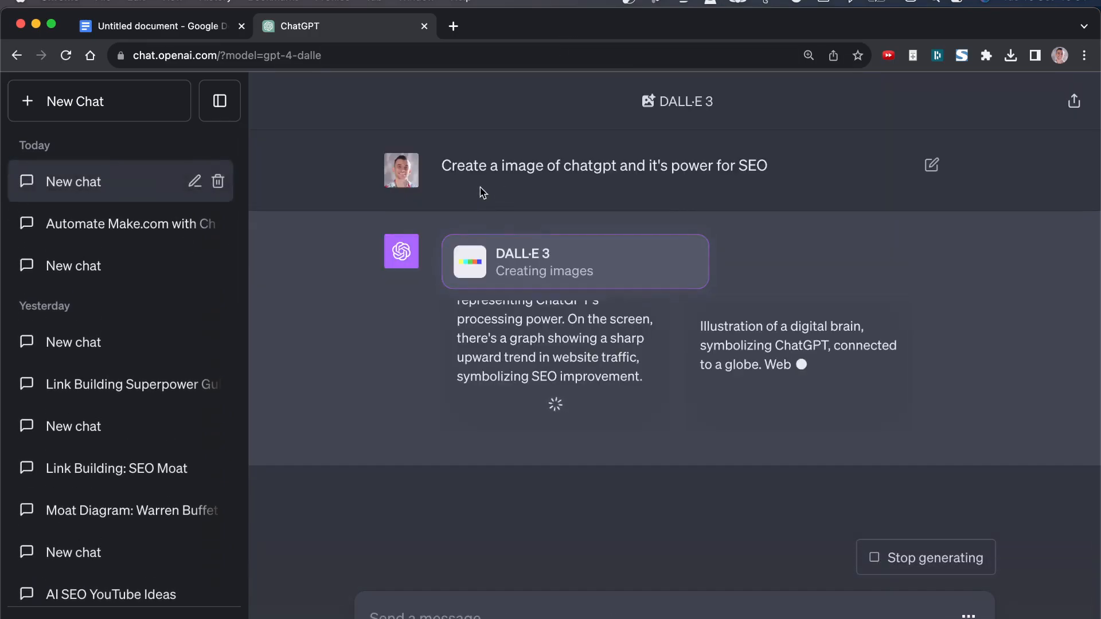
Review the submitted prompt and follow the image generation through to the four finished DALL·E 3 images.
left_click_drag(427, 169, 816, 167)
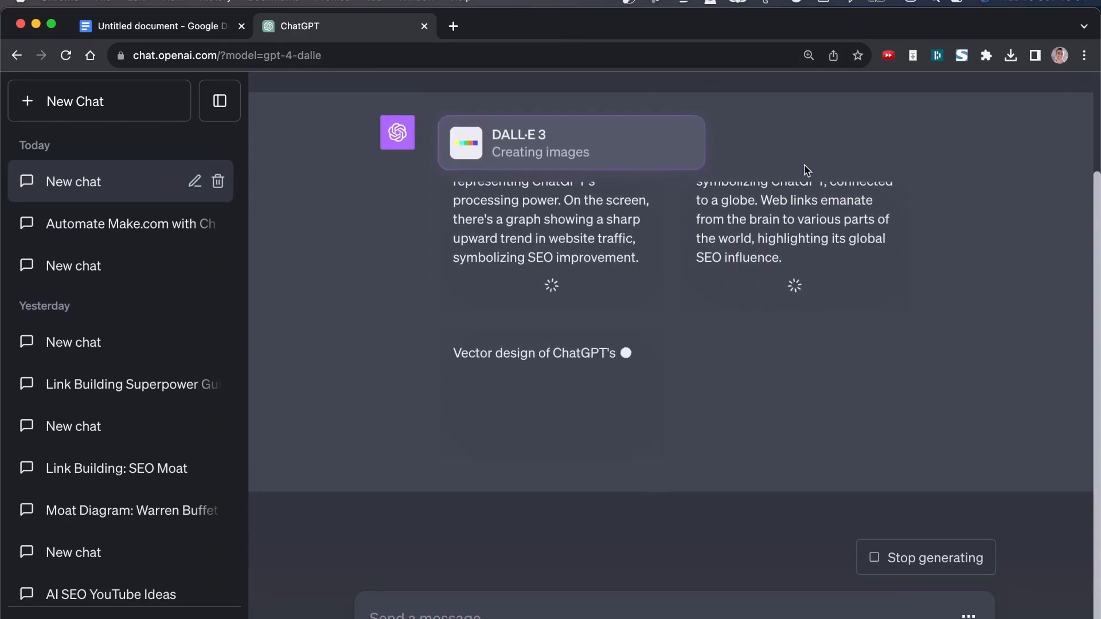
scroll(749, 189, "up", 2)
left_click(819, 182)
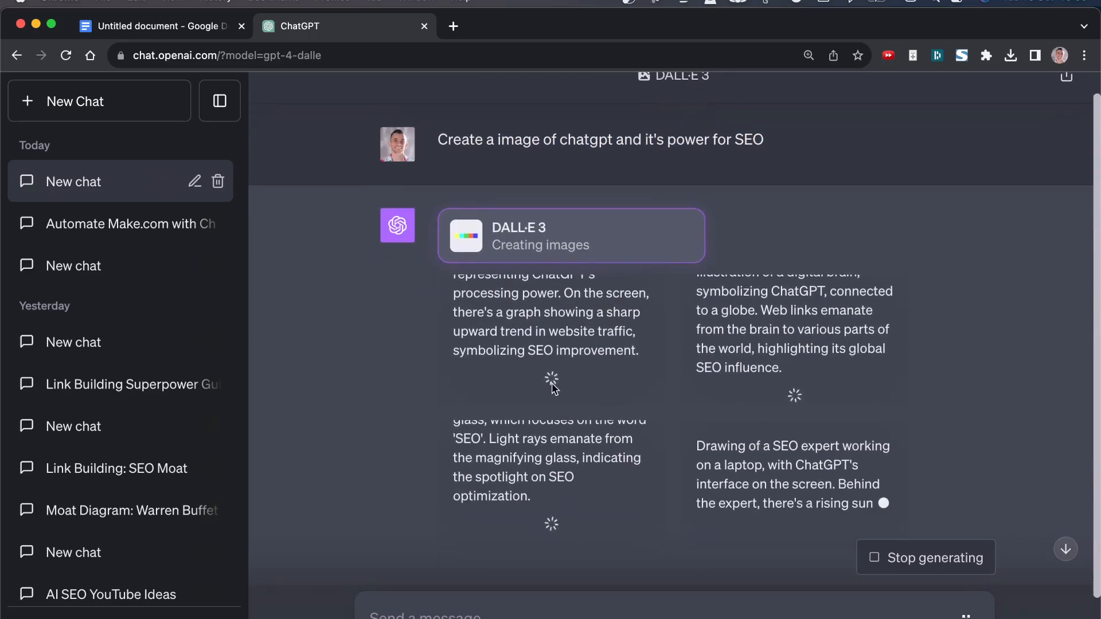
scroll(563, 404, "down", 3)
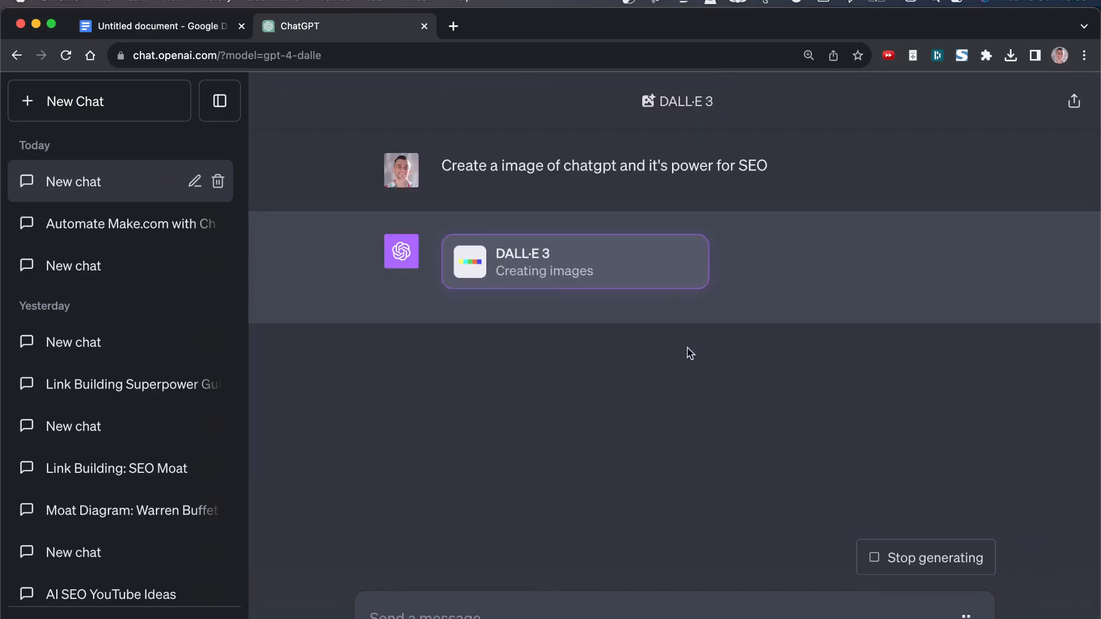
scroll(625, 275, "up", 4)
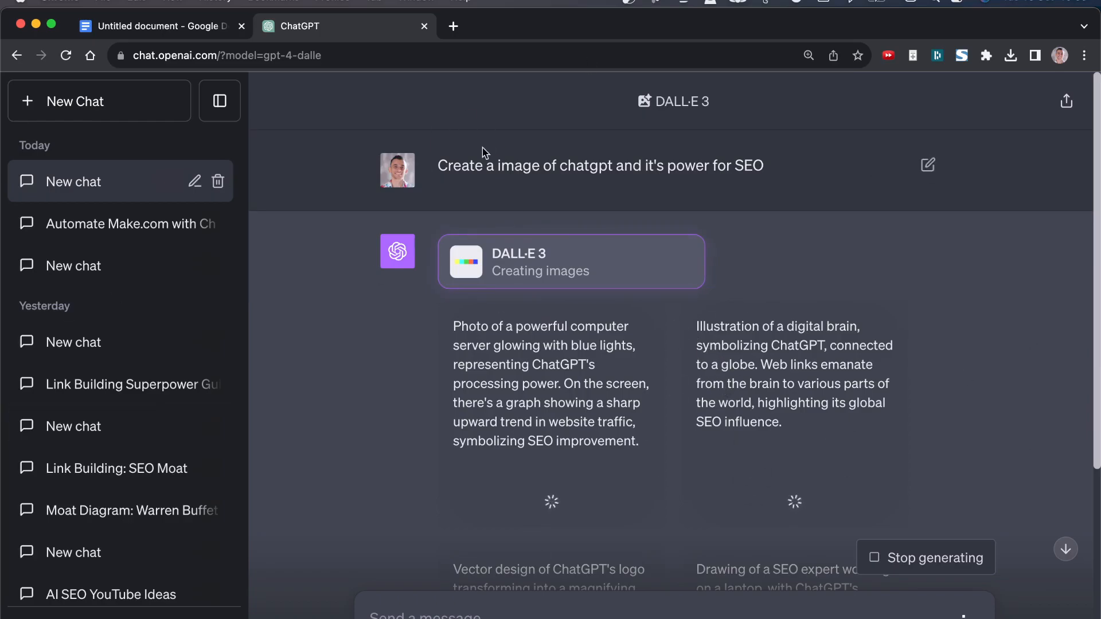
left_click_drag(605, 101, 843, 194)
left_click(823, 179)
scroll(853, 392, "down", 2)
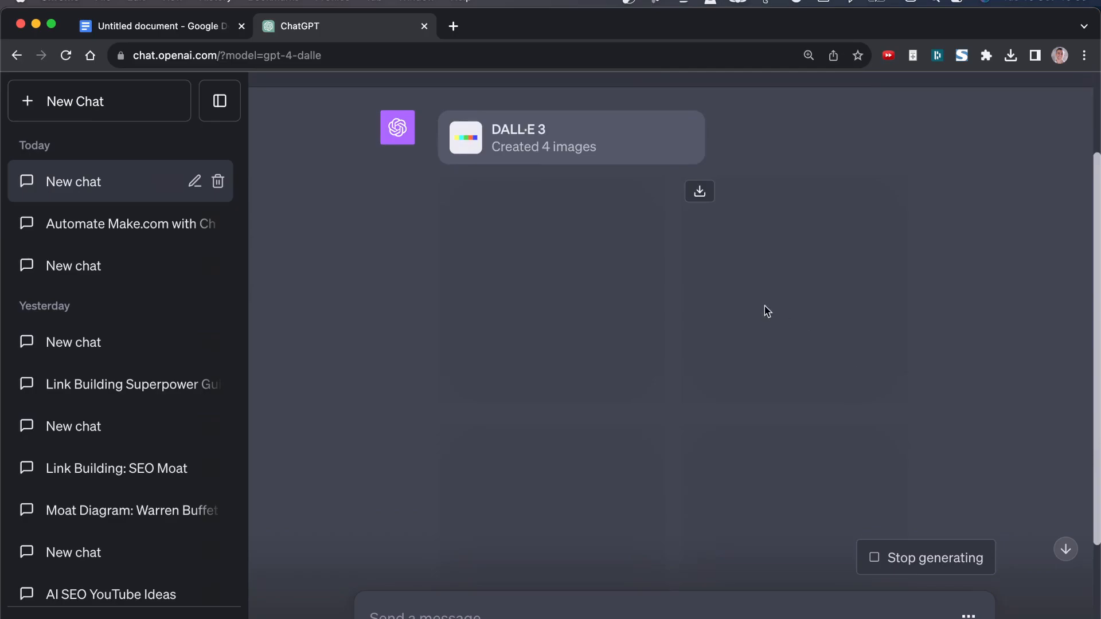
scroll(670, 345, "down", 5)
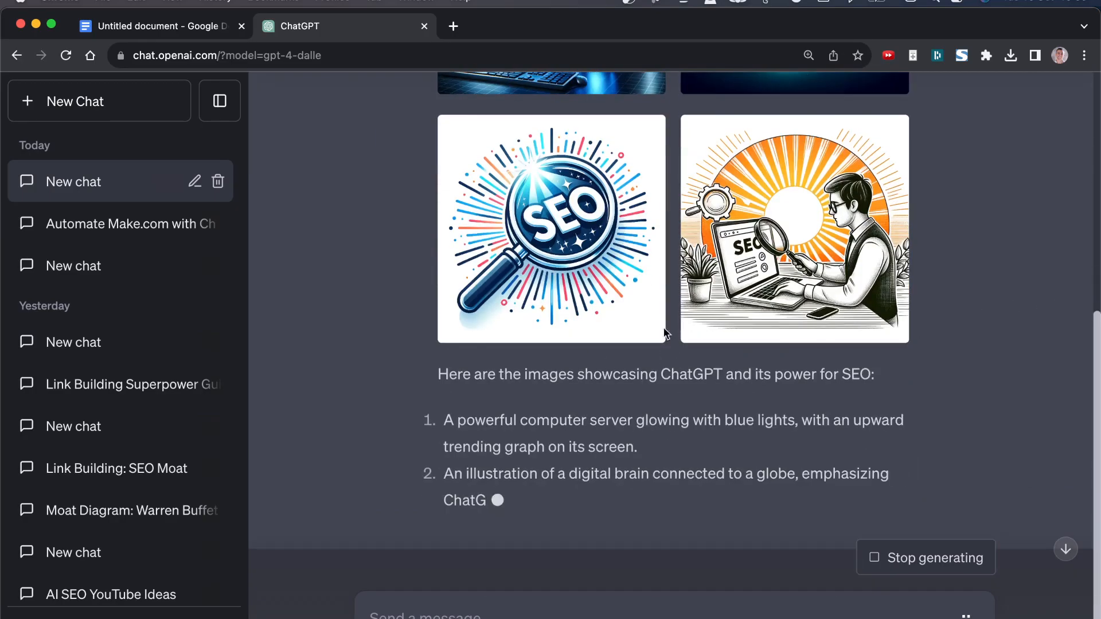
Copy the image prompt from the chat, search Unsplash for that exact text, and look through the photo results.
scroll(671, 348, "up", 8)
triple_click(501, 166)
key("ctrl+c")
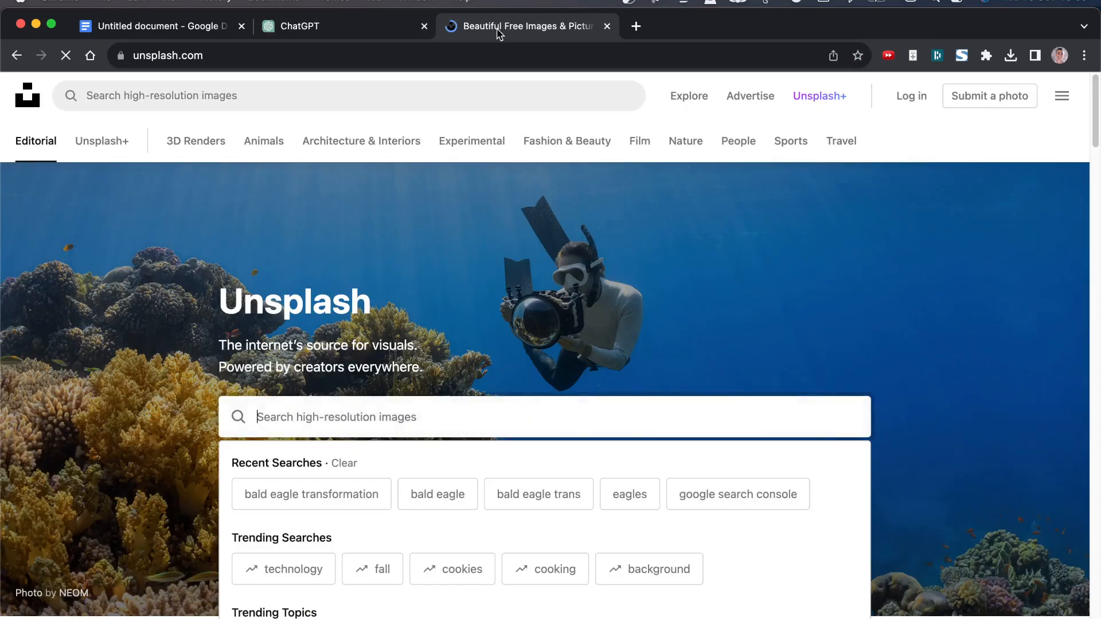
left_click(381, 29)
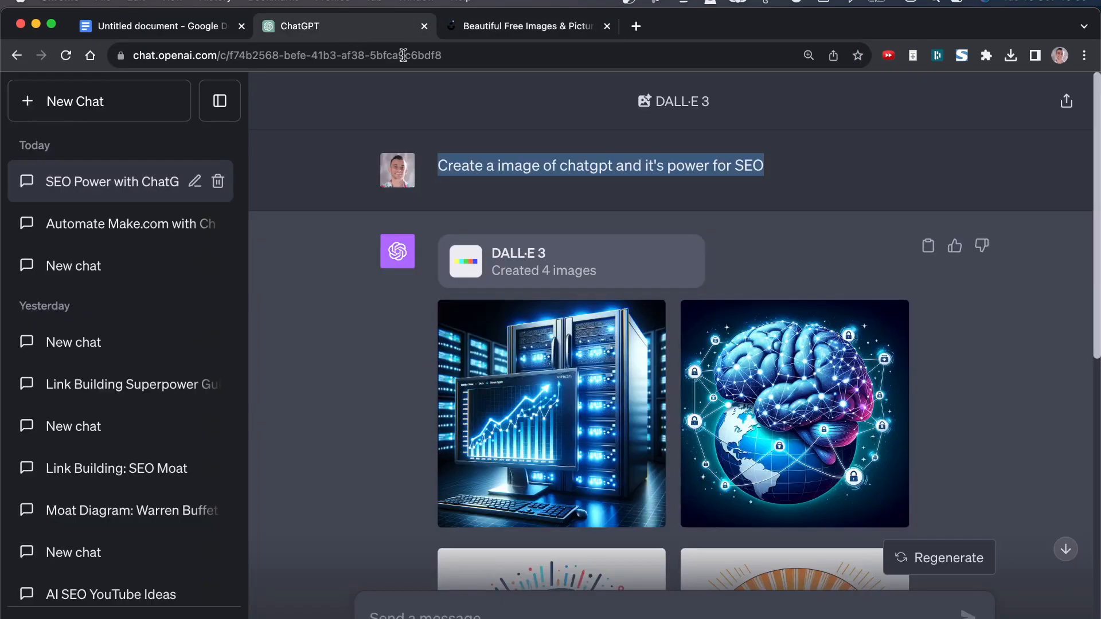
left_click(531, 28)
key("ctrl+v")
key("Return")
scroll(416, 367, "up", 4)
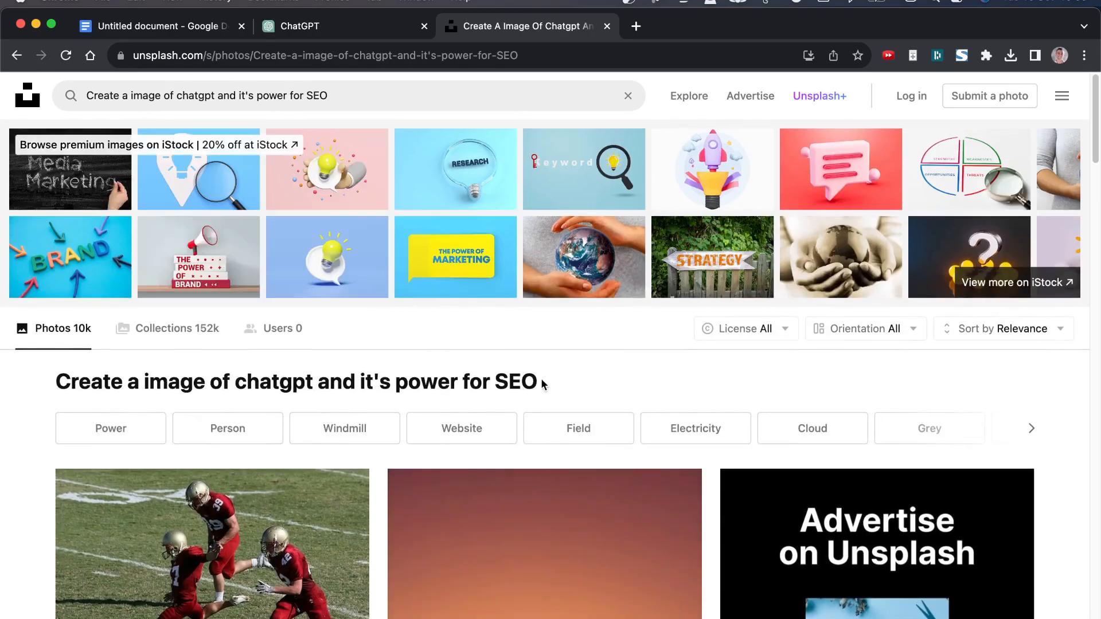
scroll(544, 386, "down", 3)
scroll(377, 405, "down", 5)
scroll(327, 345, "up", 8)
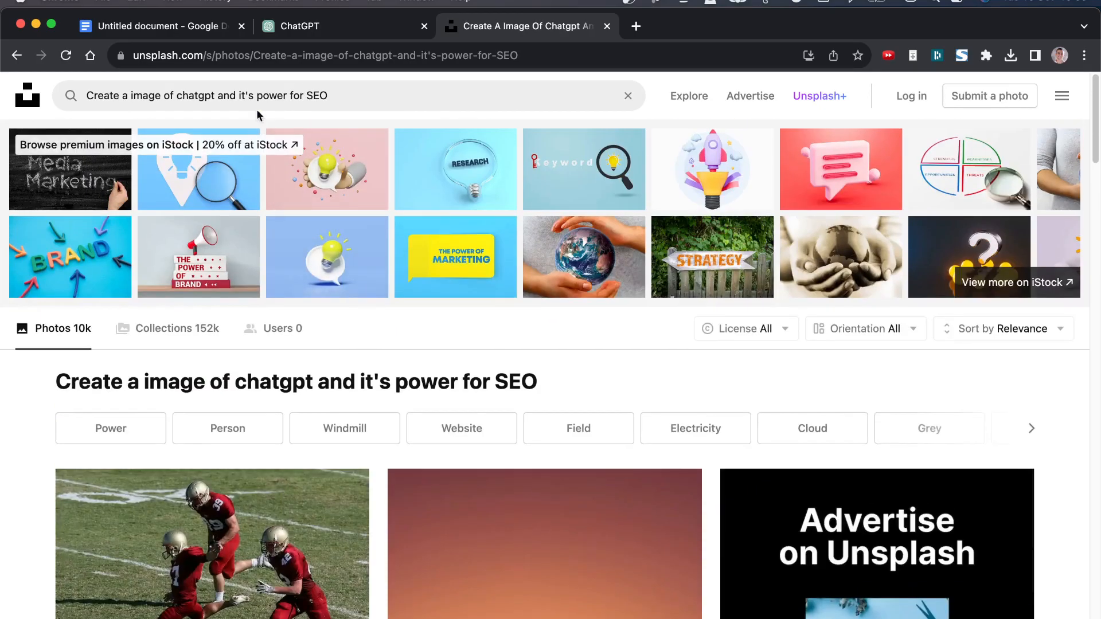
Shorten the Unsplash search to "chatgpt SEO" and run it.
left_click(258, 84)
key("alt+Right")
key("alt+Right")
key("alt+Right")
key("Right")
key("super+BackSpace")
key("alt+Right")
key("alt+Right")
key("shift+alt+Right")
key("shift+alt+Right")
key("shift+alt+Right")
key("shift+alt+Right")
key("shift+Right")
key("BackSpace")
key("Return")
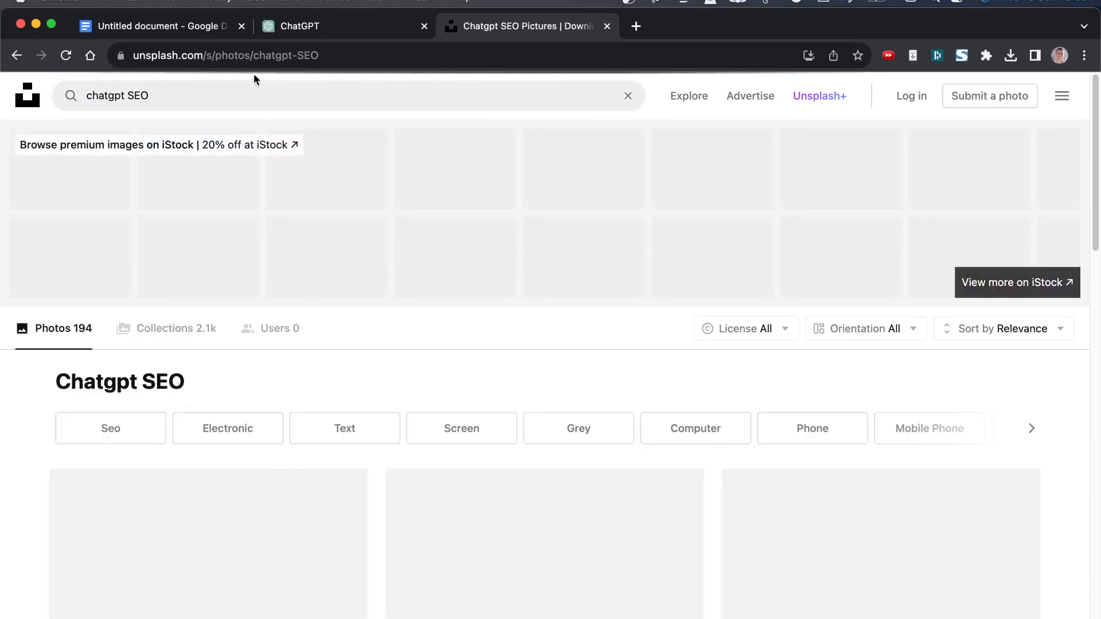
Examine the Unsplash photos for "chatgpt SEO" to judge how relevant they are to the topic.
scroll(376, 310, "down", 2)
scroll(459, 292, "down", 6)
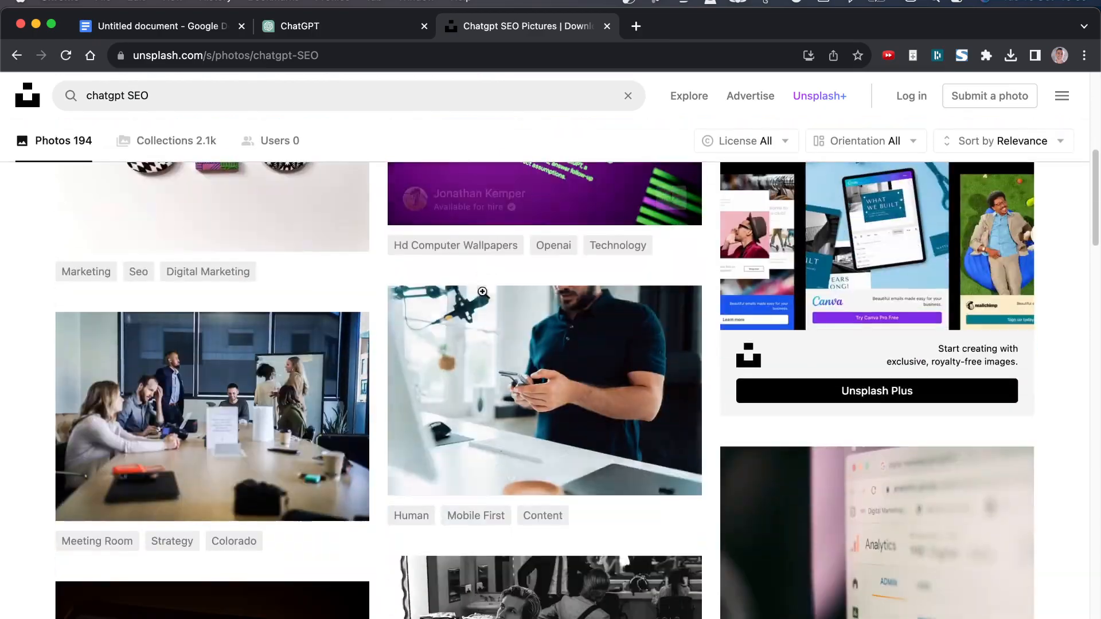
scroll(809, 344, "down", 6)
scroll(192, 295, "up", 4)
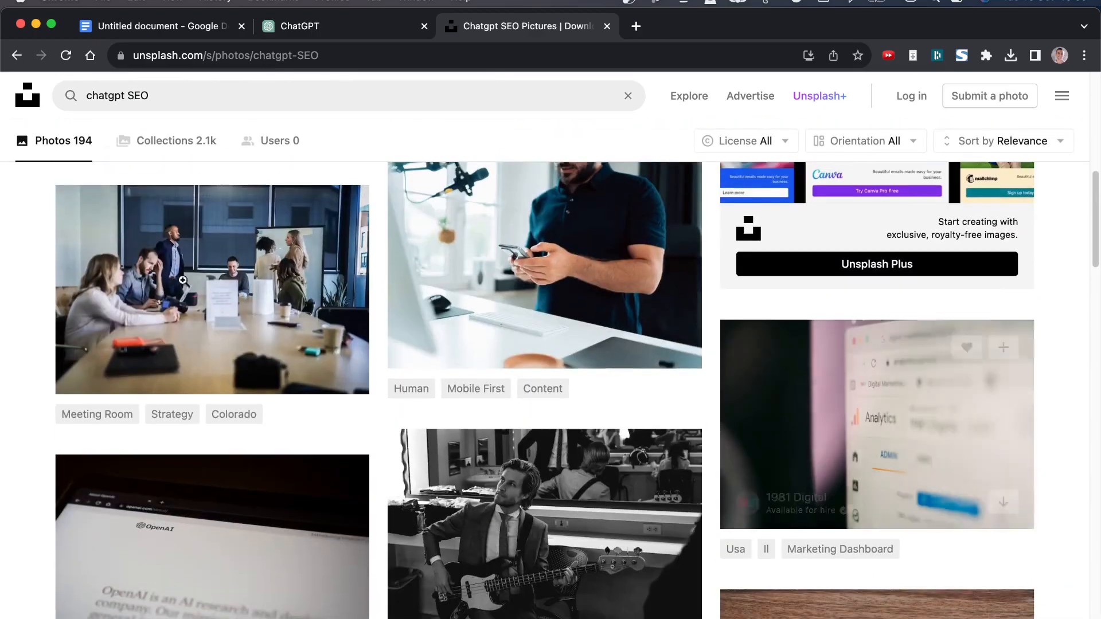
scroll(631, 487, "up", 10)
scroll(1008, 302, "down", 10)
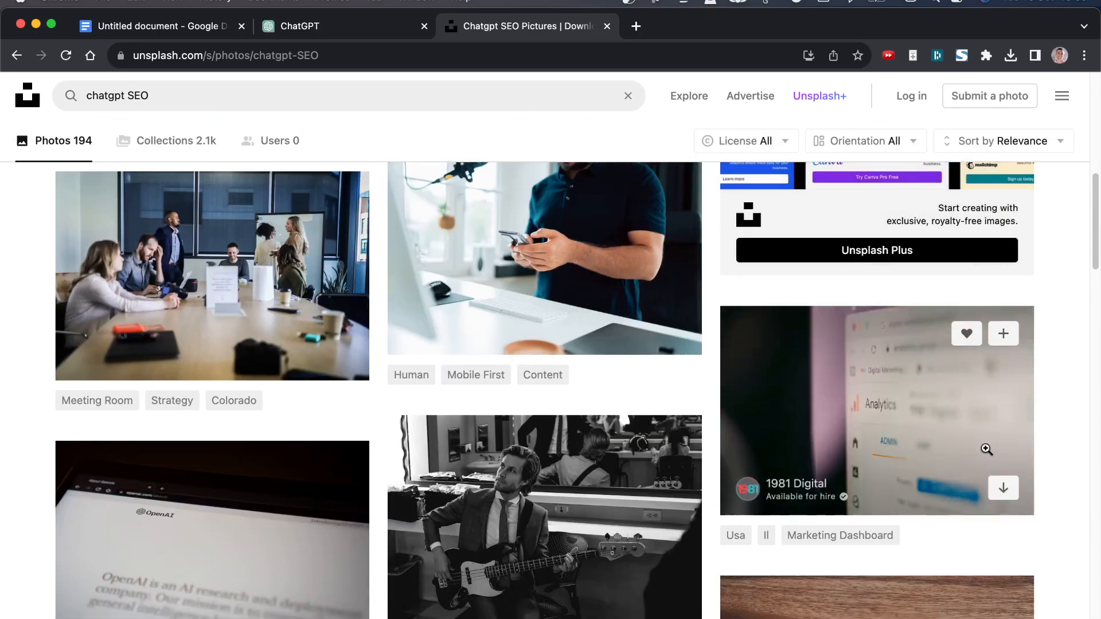
scroll(987, 471, "down", 10)
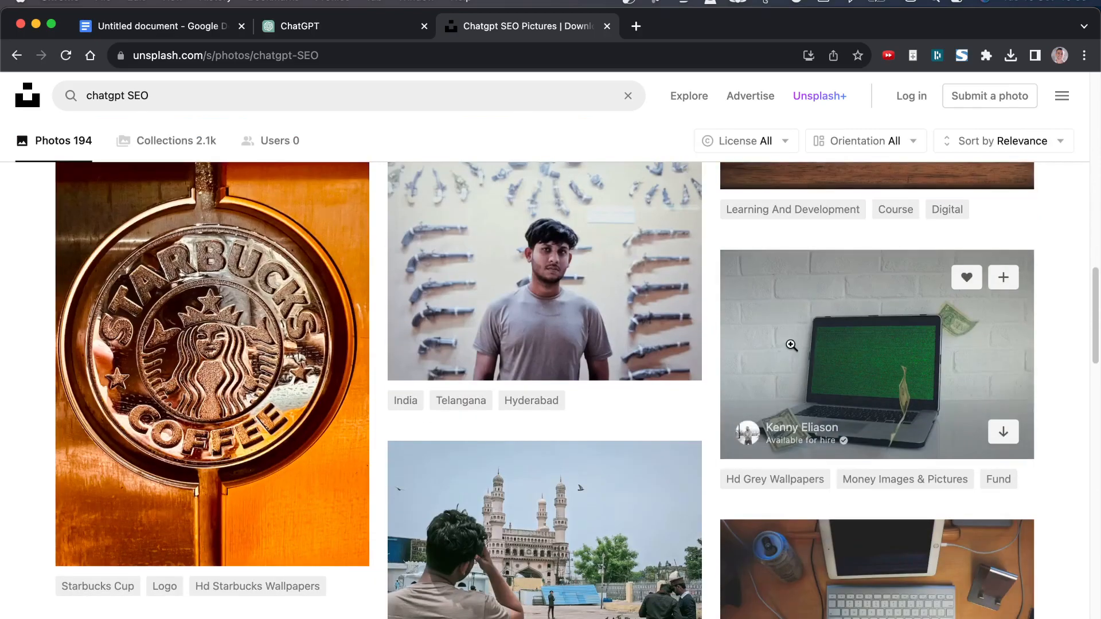
scroll(791, 367, "up", 5)
scroll(799, 390, "up", 10)
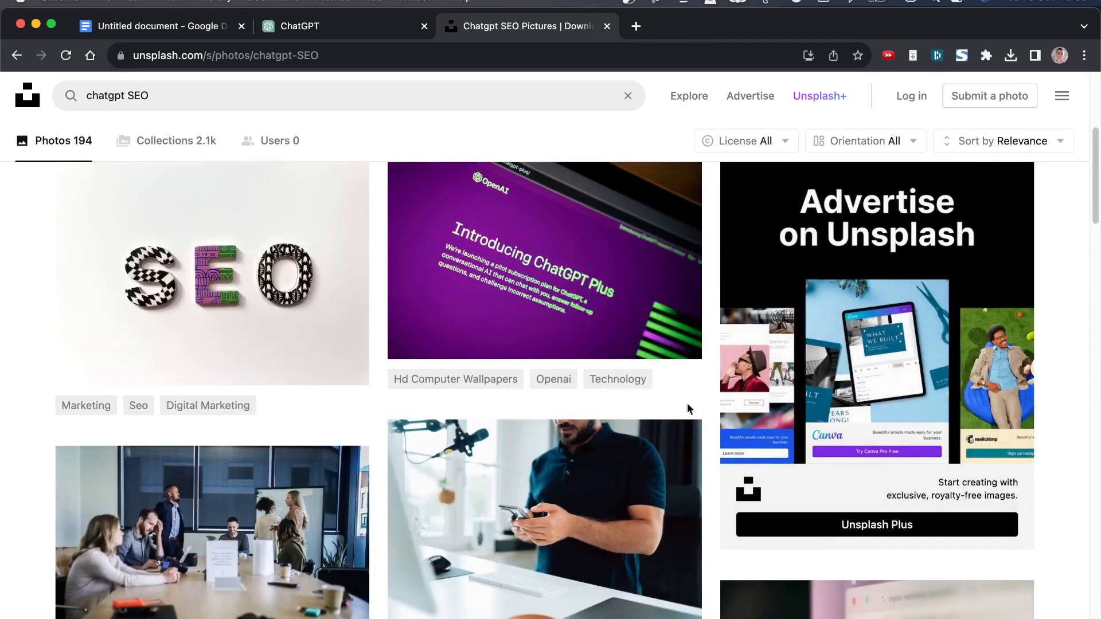
scroll(734, 419, "up", 5)
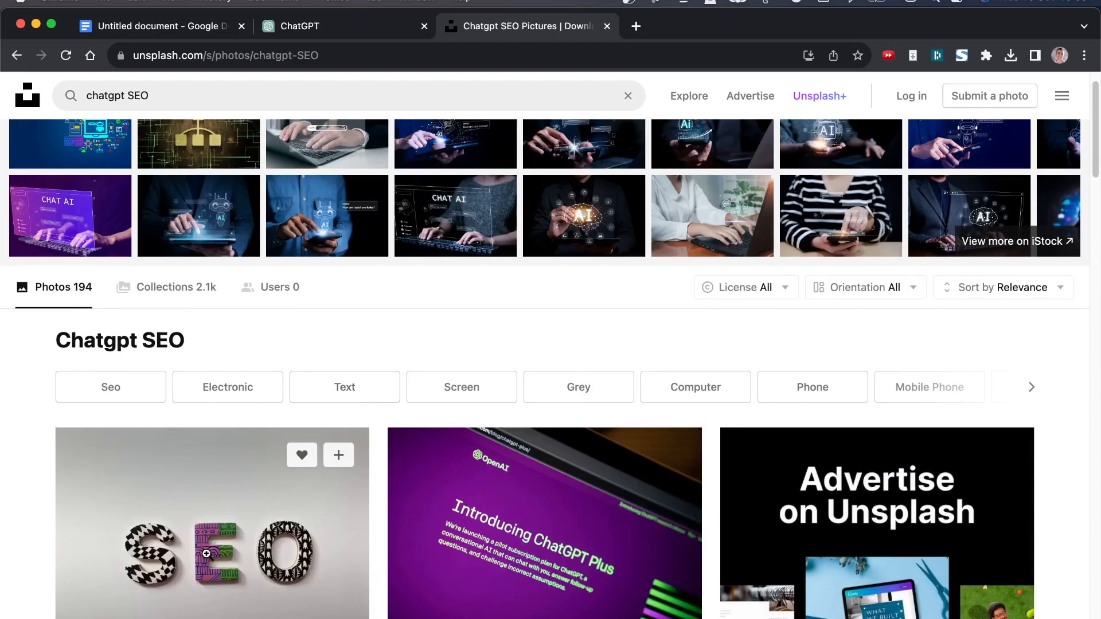
scroll(972, 511, "down", 10)
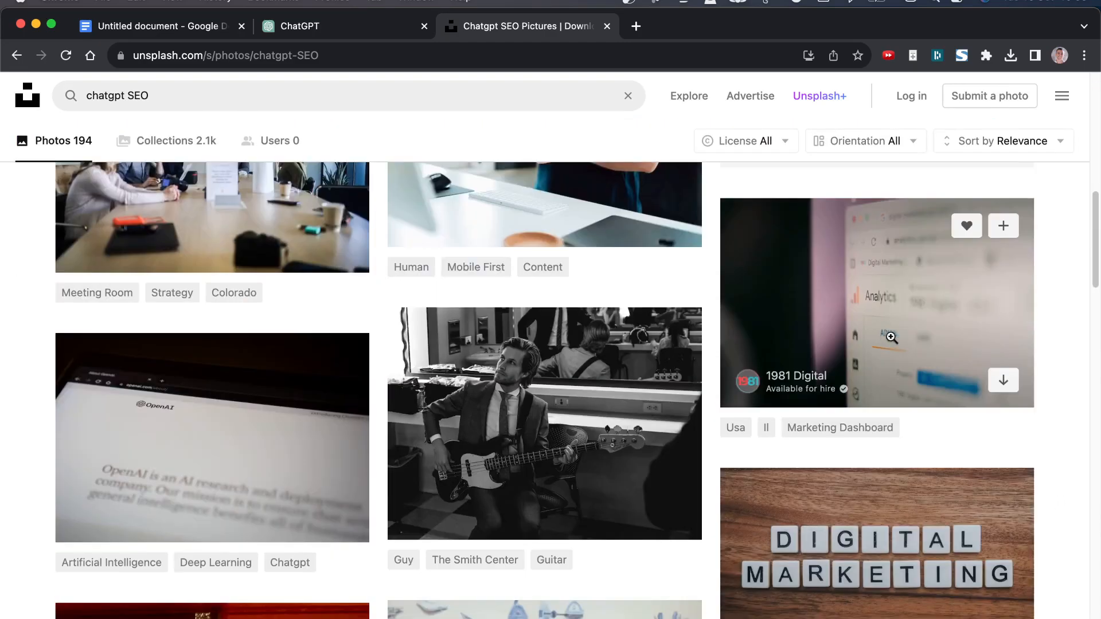
scroll(963, 304, "down", 15)
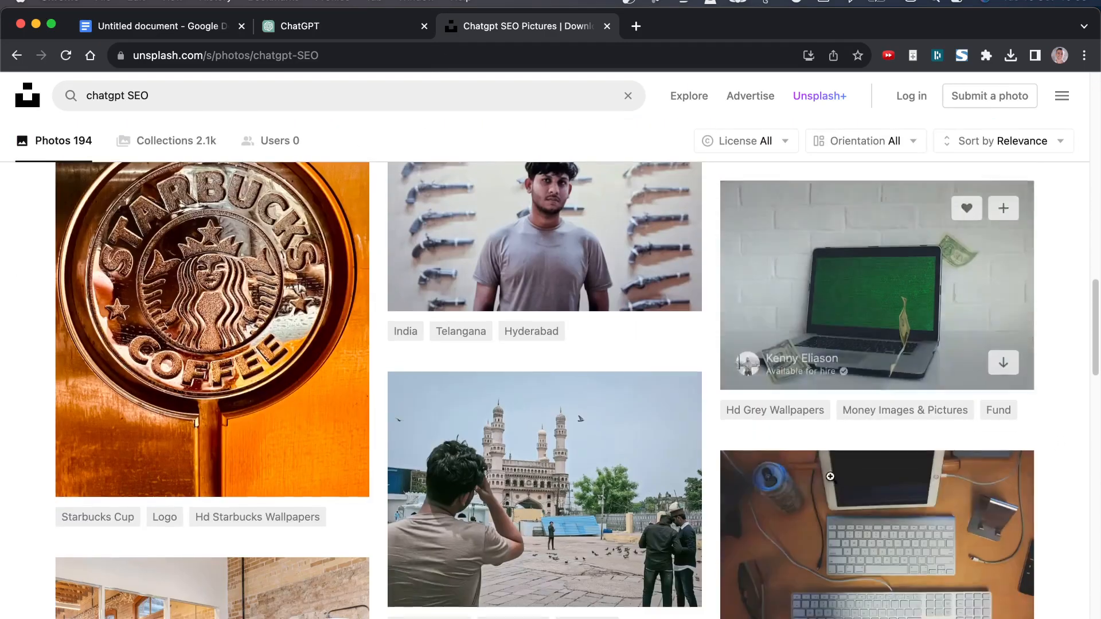
scroll(717, 462, "up", 10)
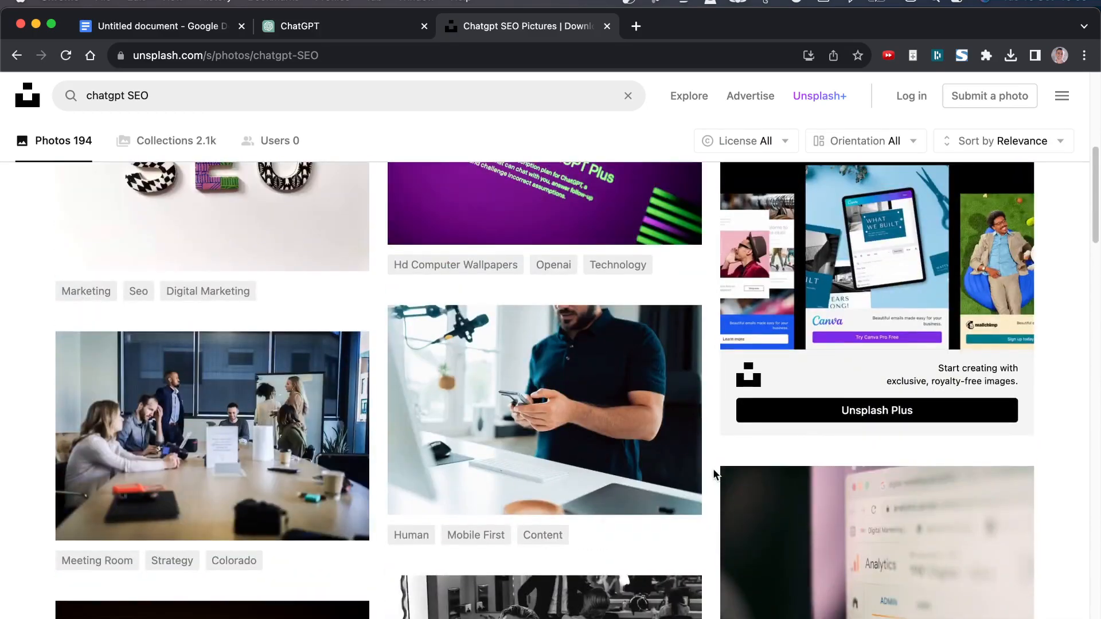
scroll(710, 465, "up", 10)
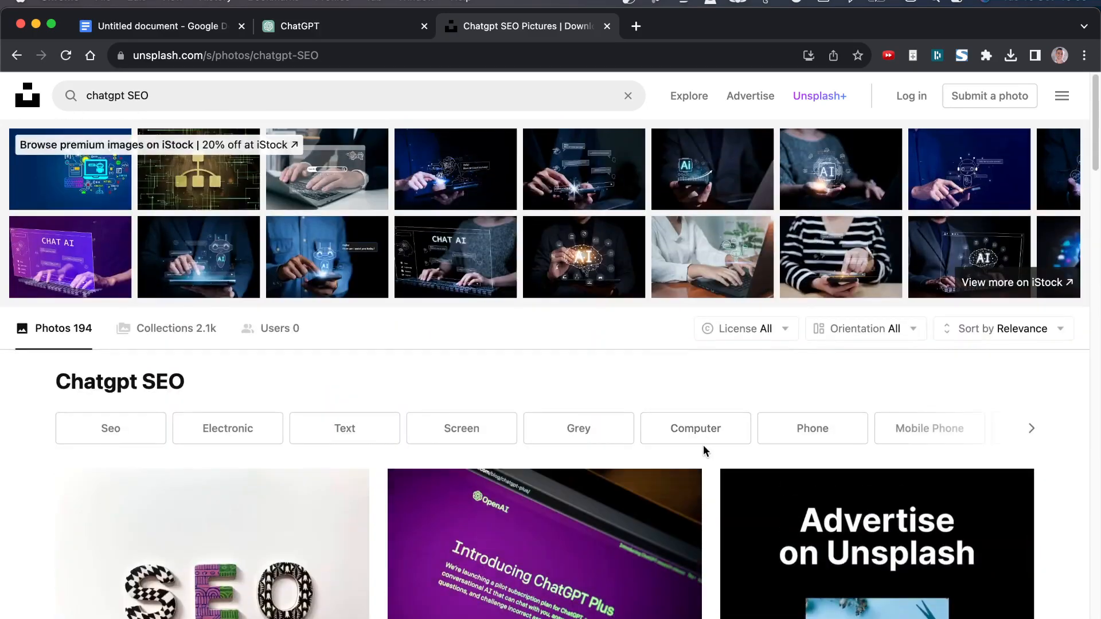
Return to the ChatGPT conversation and review the four generated images together with their written descriptions.
left_click(365, 28)
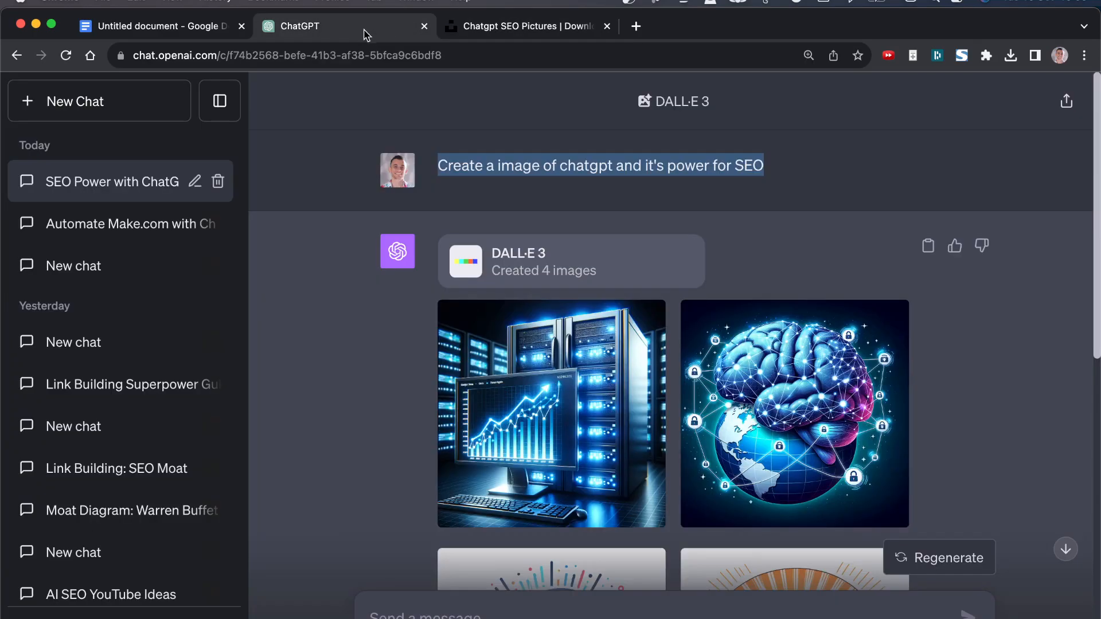
scroll(646, 408, "down", 2)
scroll(647, 407, "down", 3)
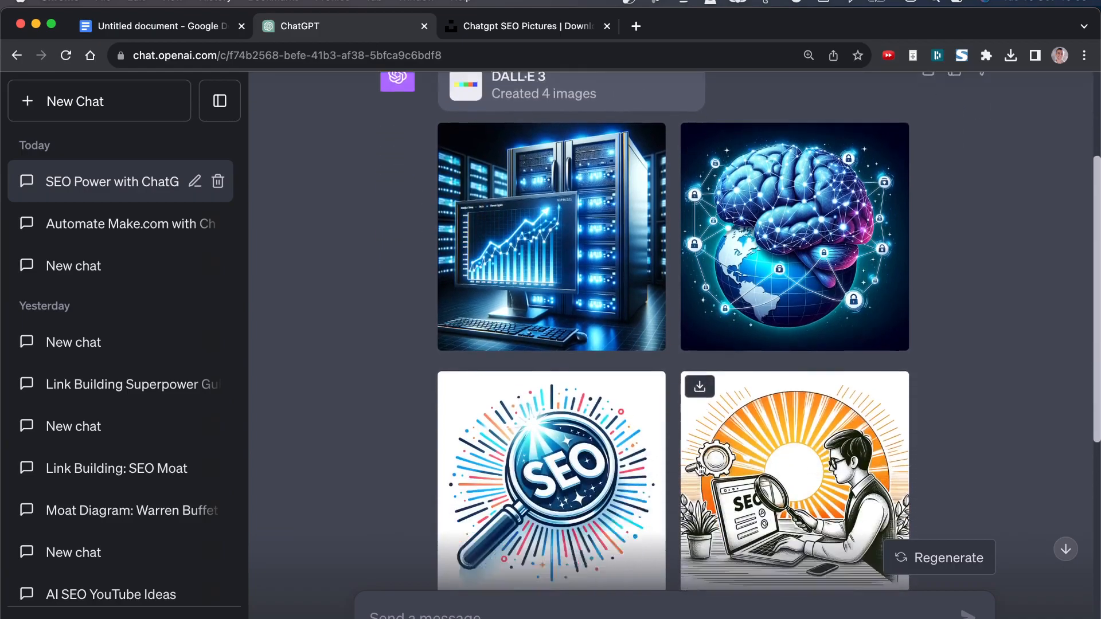
scroll(694, 430, "up", 2)
scroll(691, 435, "up", 1)
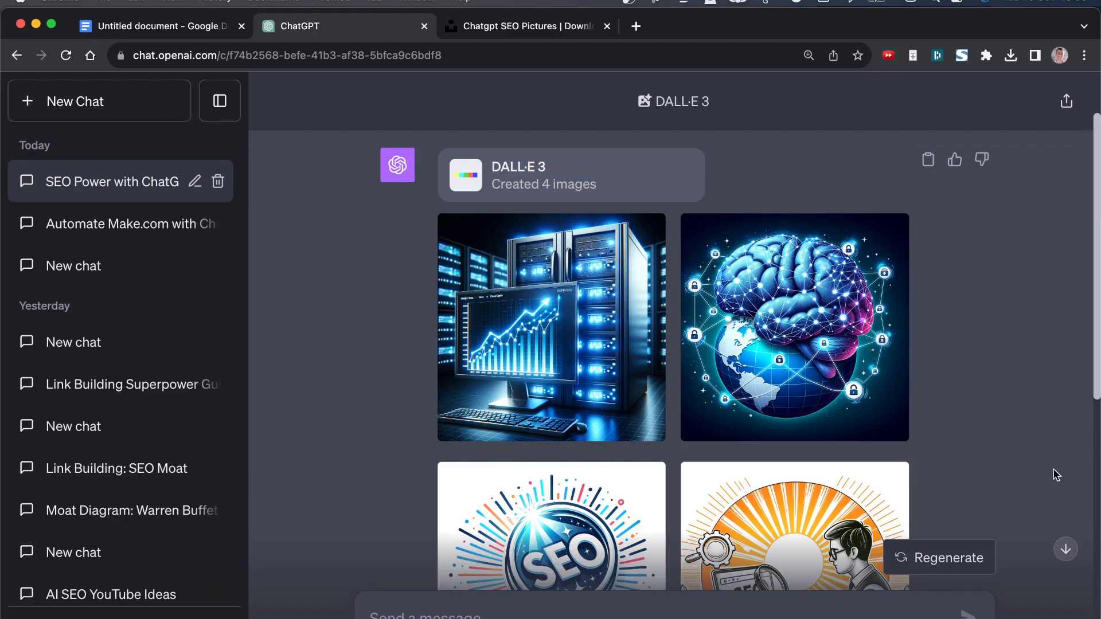
scroll(1061, 478, "down", 10)
scroll(1041, 505, "up", 5)
scroll(924, 397, "down", 5)
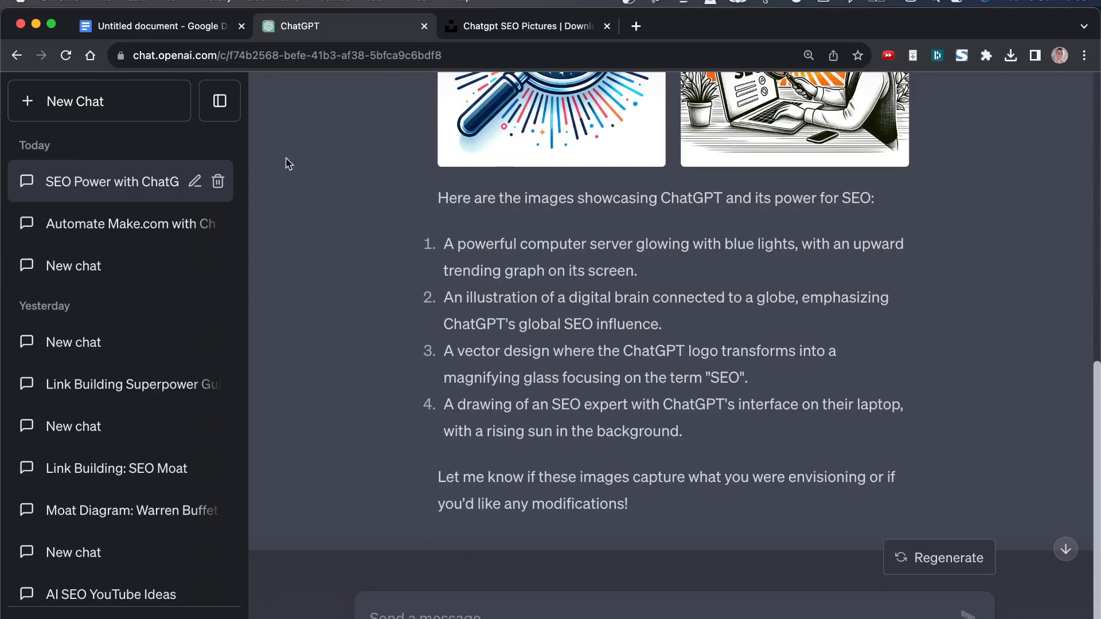
left_click_drag(424, 182, 828, 532)
left_click(821, 522)
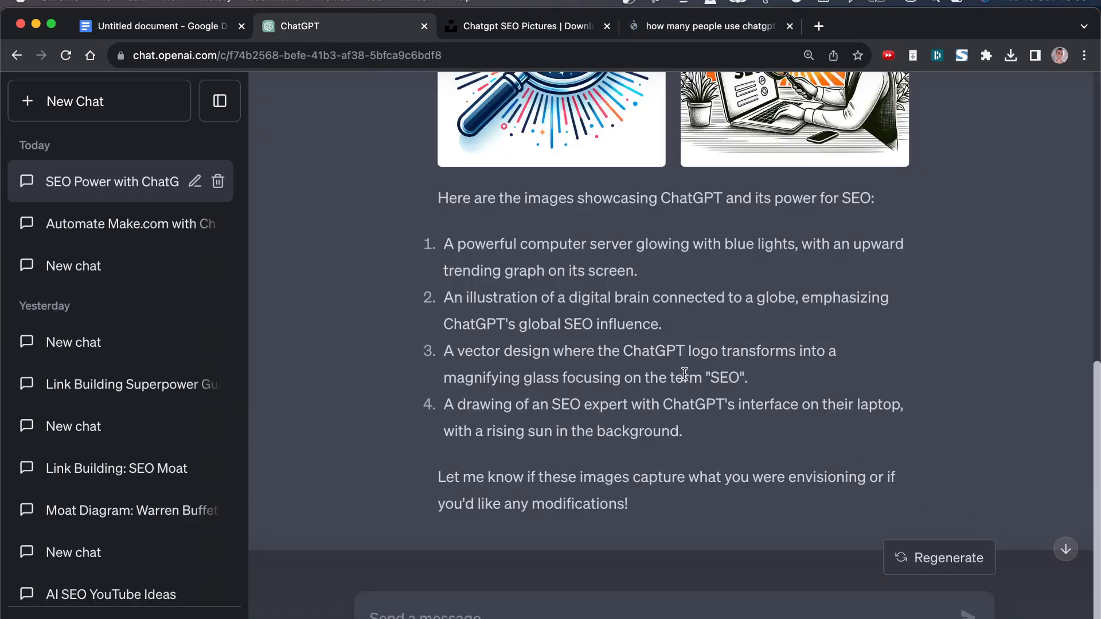
scroll(468, 152, "up", 5)
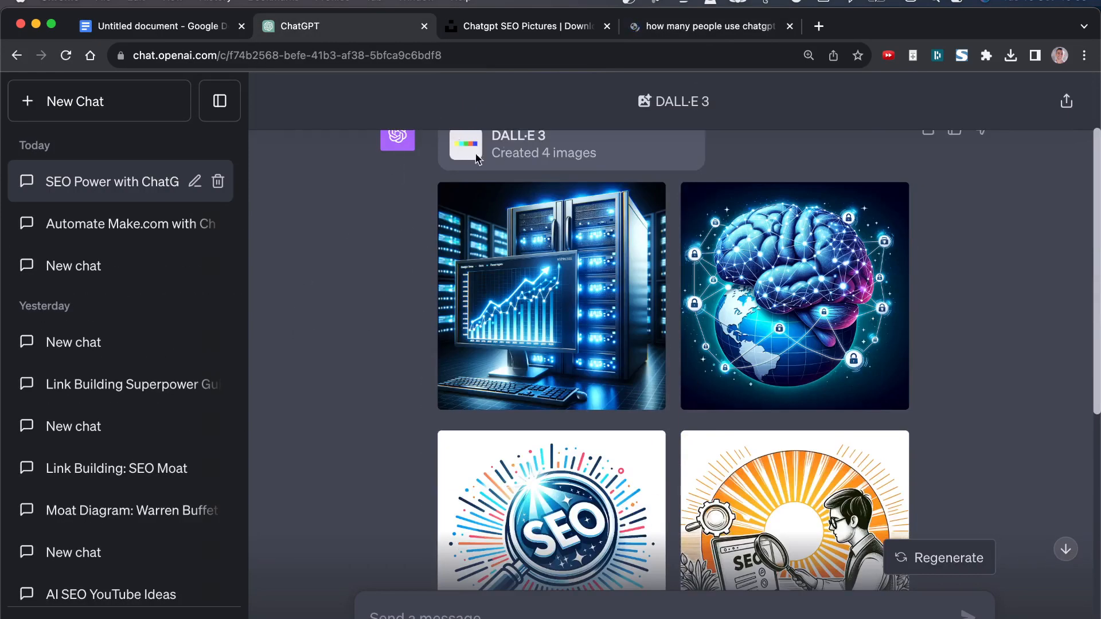
scroll(467, 152, "up", 2)
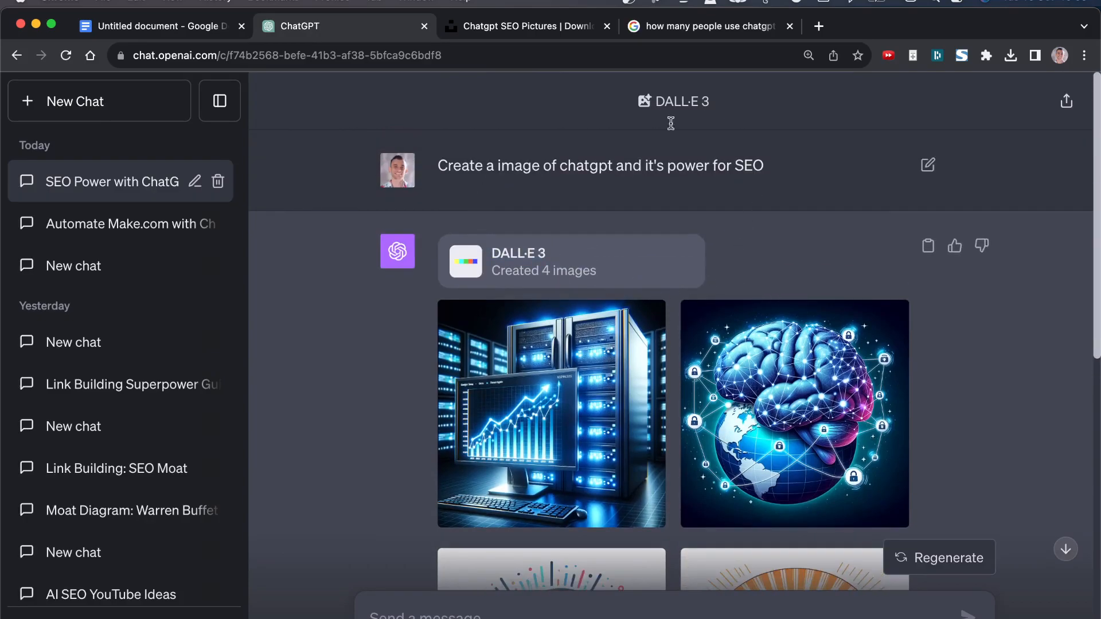
Change the Google search to "what % of people use chatgpt" and examine the US share in the ChatGPT by Region table.
left_click(649, 27)
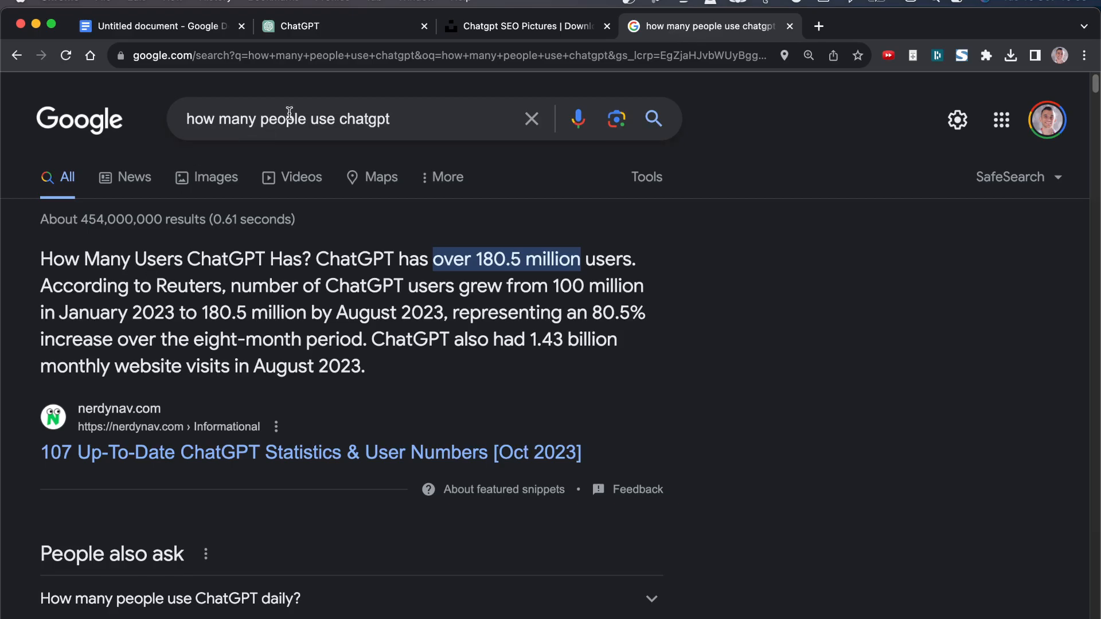
left_click_drag(433, 117, 77, 139)
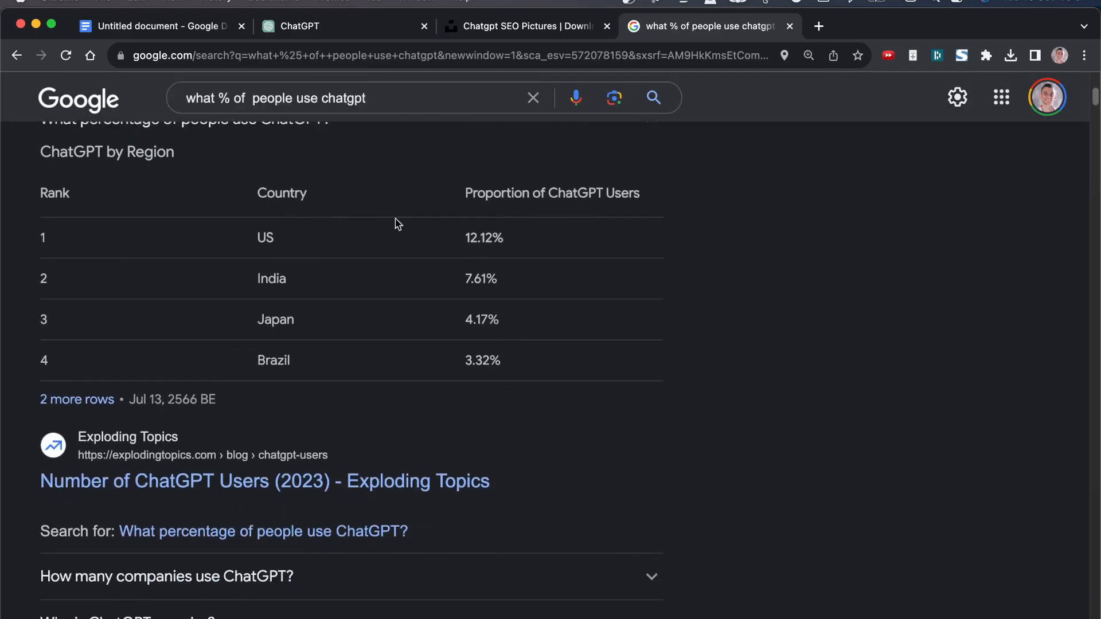
left_click_drag(512, 238, 435, 243)
left_click(434, 244)
left_click_drag(216, 245, 544, 241)
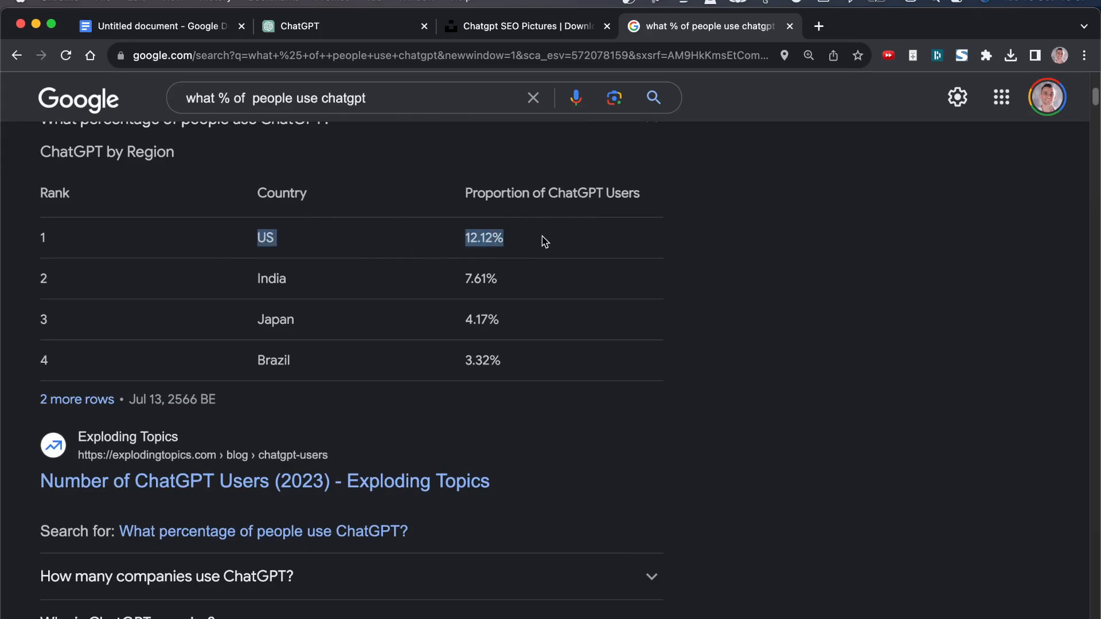
left_click(492, 258)
scroll(590, 281, "up", 5)
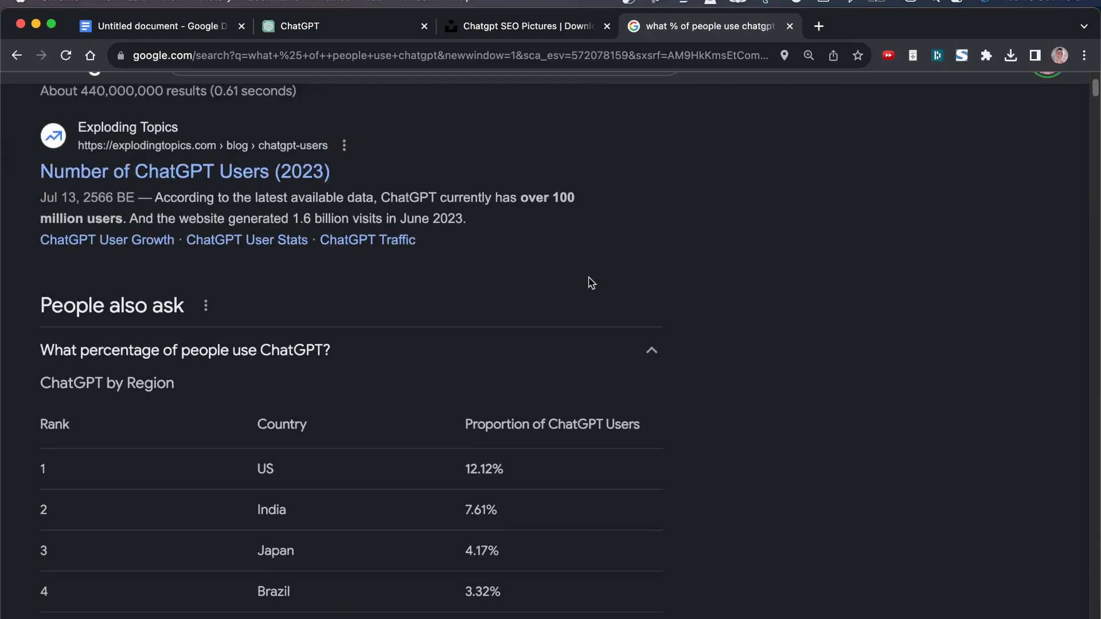
Return to the ChatGPT conversation and compare the four DALL·E 3 images with the prompt about ChatGPT's power for SEO.
left_click(381, 23)
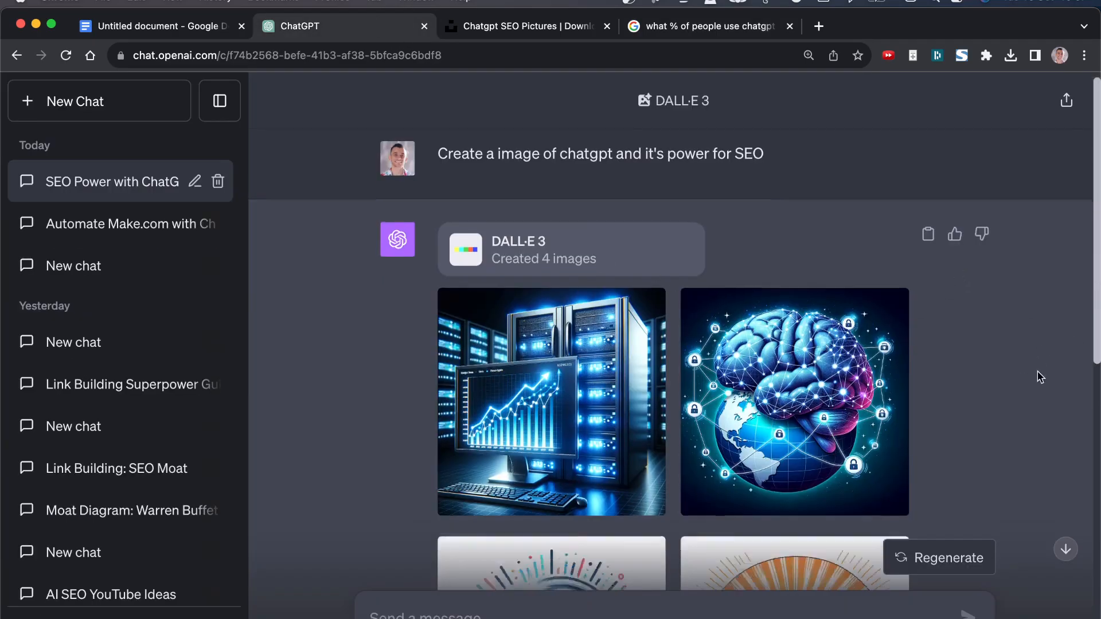
scroll(1044, 373, "down", 10)
scroll(1041, 344, "up", 8)
scroll(1006, 244, "up", 3)
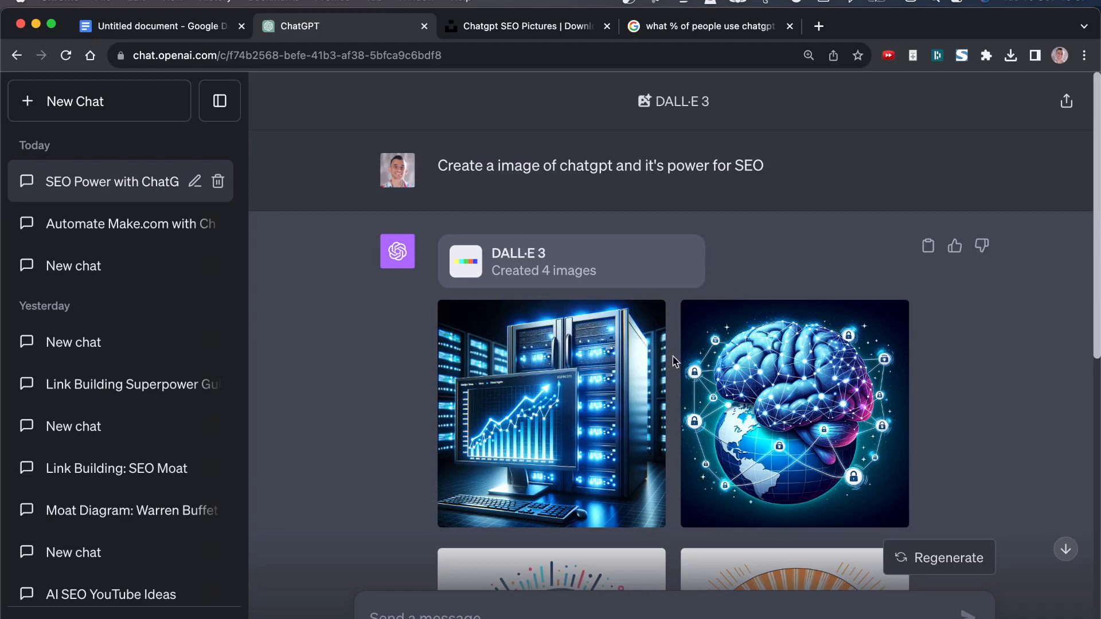
scroll(675, 356, "down", 5)
scroll(682, 304, "down", 5)
scroll(715, 344, "up", 10)
double_click(733, 164)
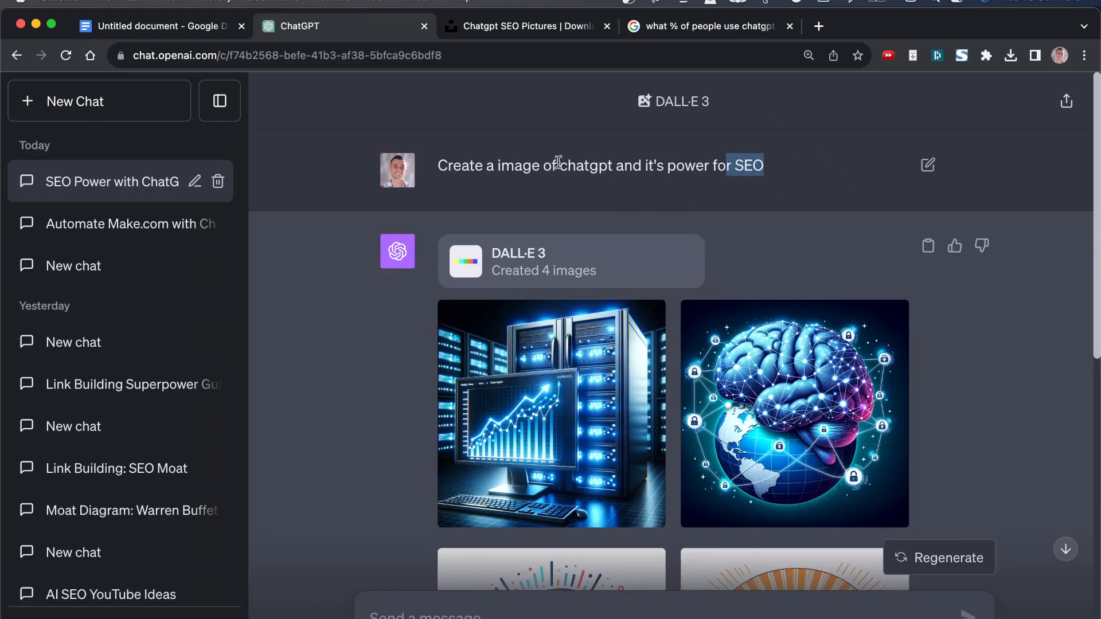
scroll(698, 260, "down", 10)
scroll(835, 400, "up", 10)
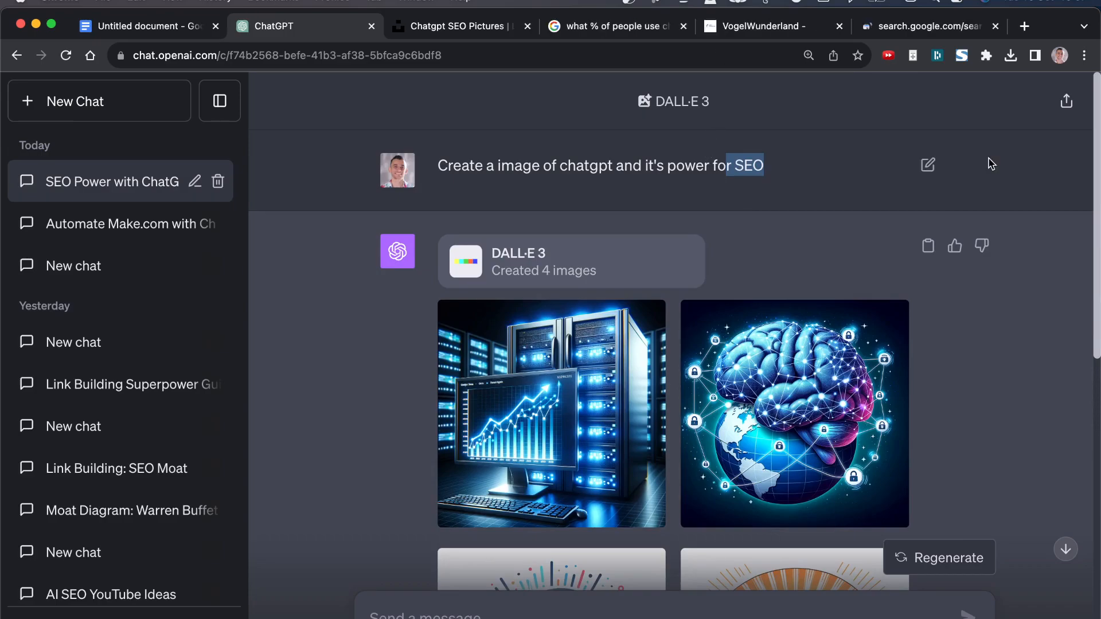
scroll(836, 311, "down", 5)
scroll(715, 263, "up", 5)
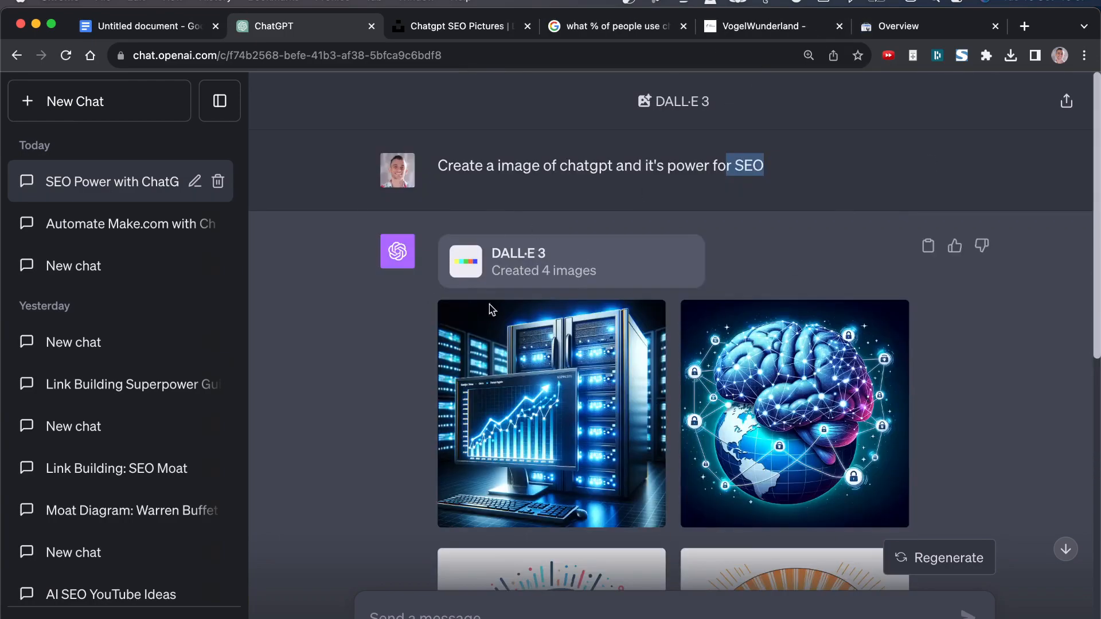
Open the Search Console performance report for vogelwunderland.de and add total clicks to the impressions chart.
left_click(882, 29)
left_click(968, 427)
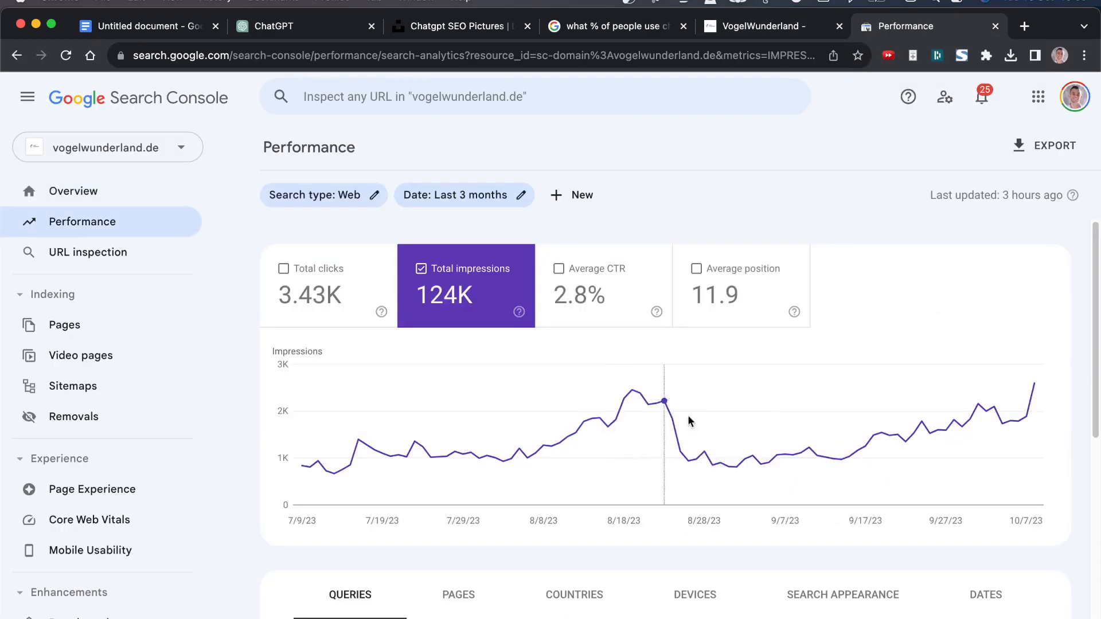
left_click(327, 286)
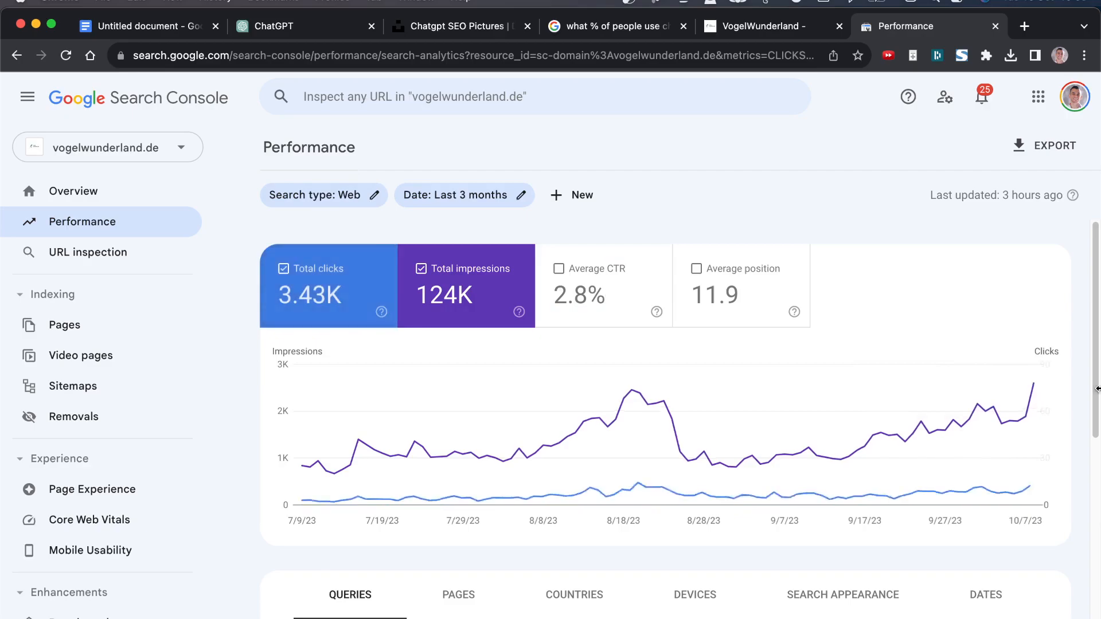
mouse_move(1030, 394)
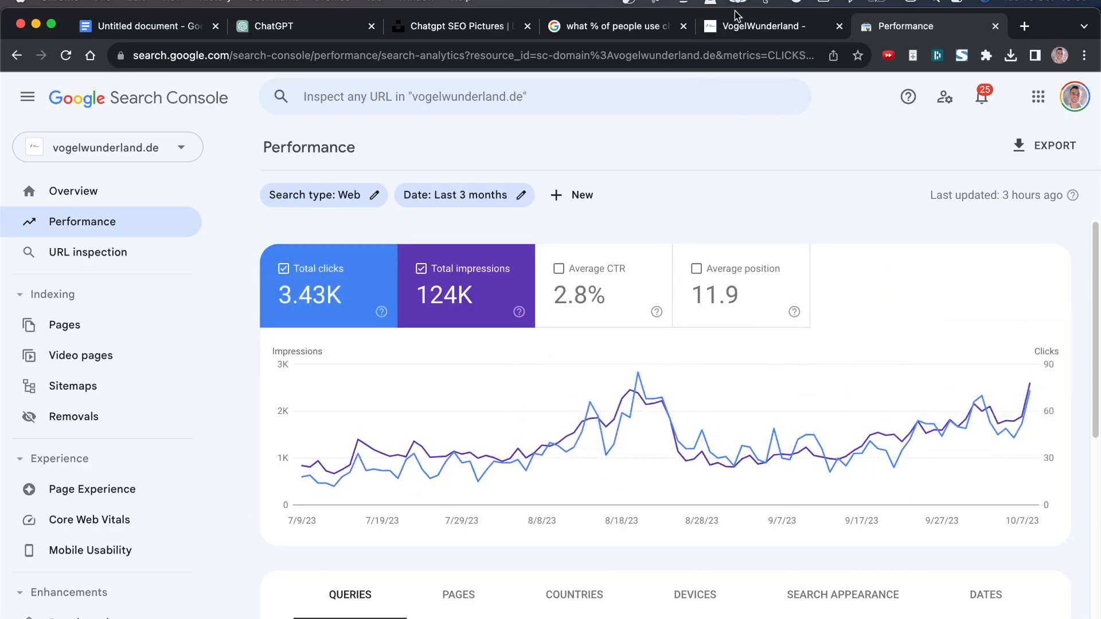
Open the bird identification article on vogelwunderland.de and examine the illustrations placed between its sections.
left_click(746, 24)
left_click(546, 441)
scroll(545, 442, "down", 15)
scroll(422, 346, "down", 9)
scroll(386, 258, "up", 20)
scroll(458, 313, "down", 8)
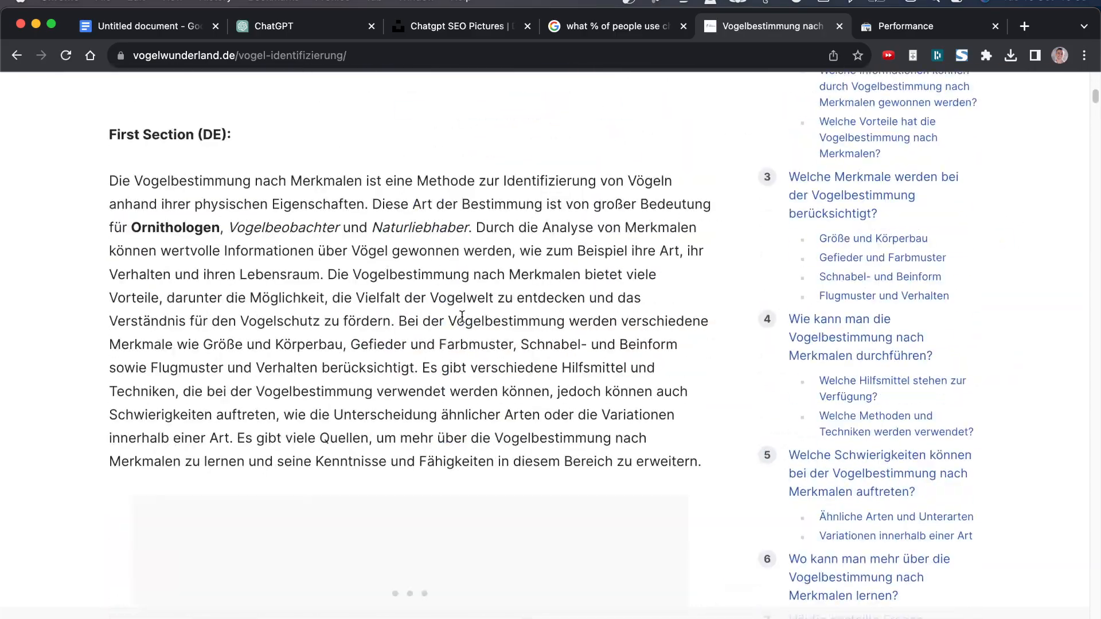
scroll(462, 315, "down", 15)
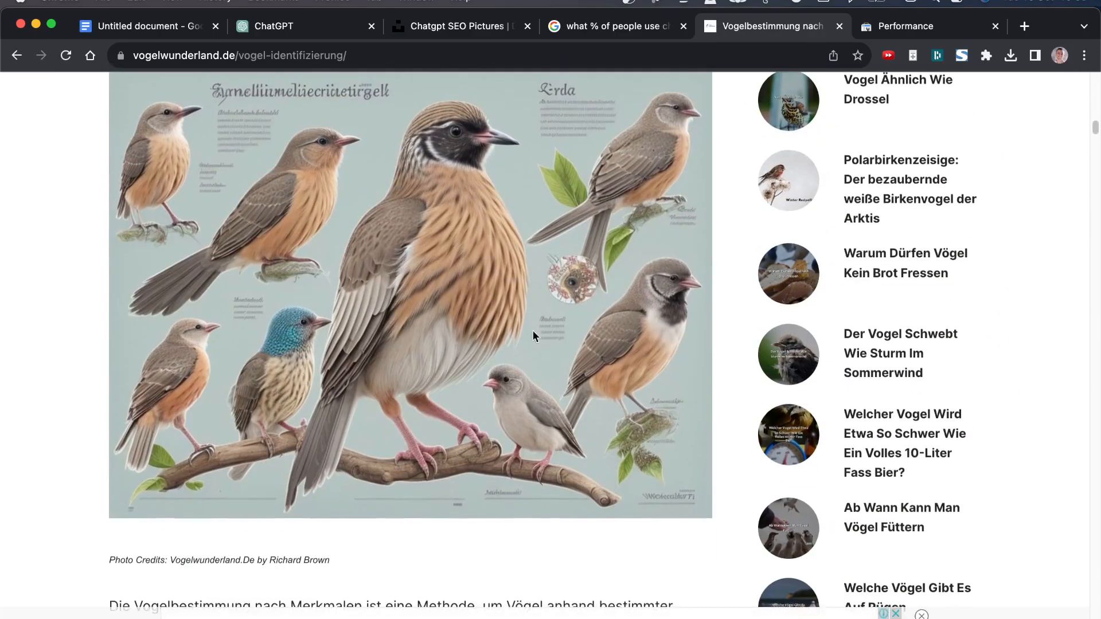
scroll(522, 348, "down", 20)
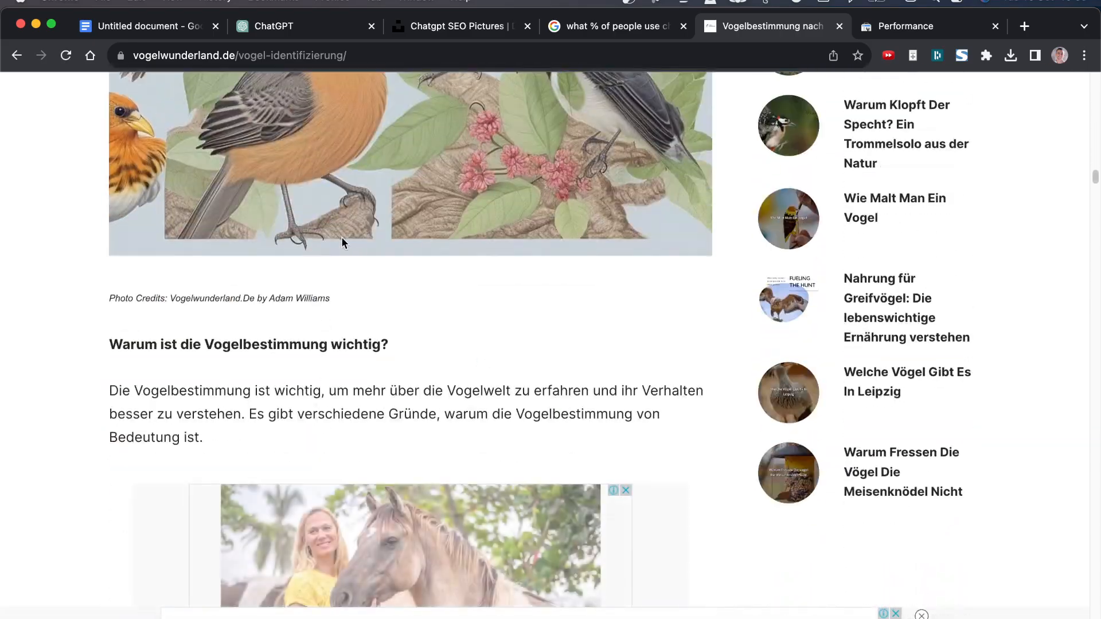
scroll(342, 241, "up", 5)
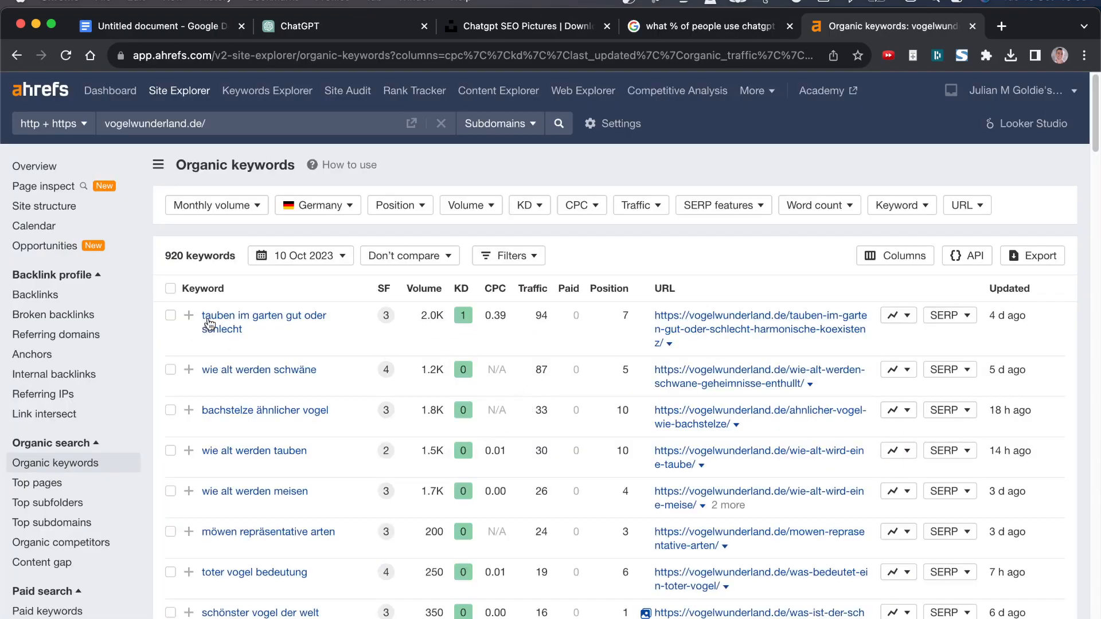
From the Ahrefs organic keywords list, open the pages ranking for the first three keywords in separate tabs.
left_click_drag(769, 317, 772, 319)
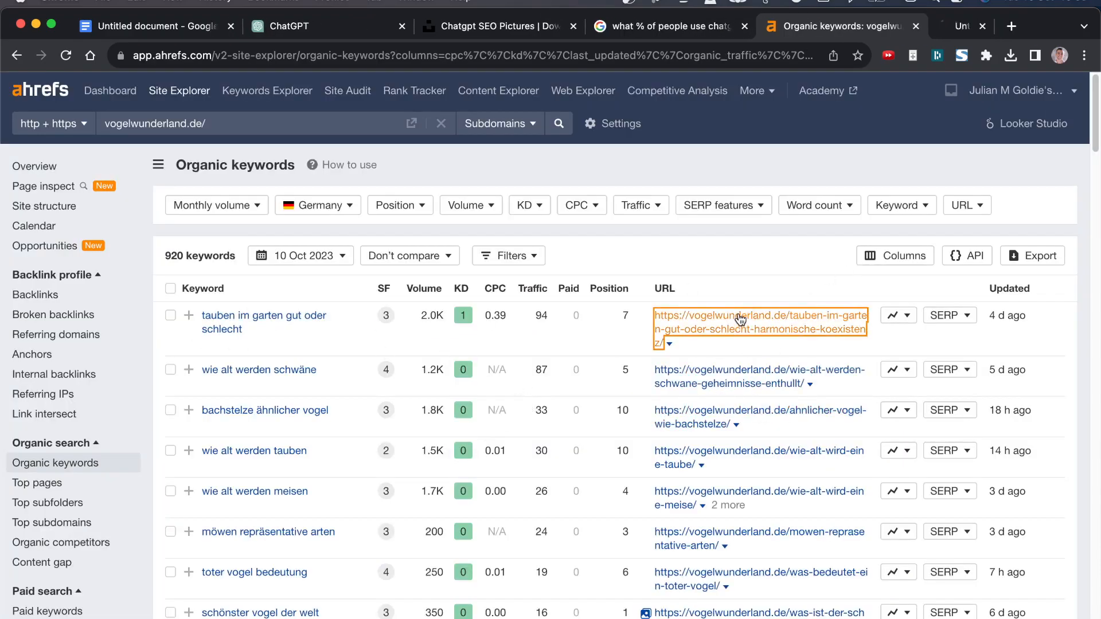
left_click(754, 385, "super")
left_click(745, 414, "super")
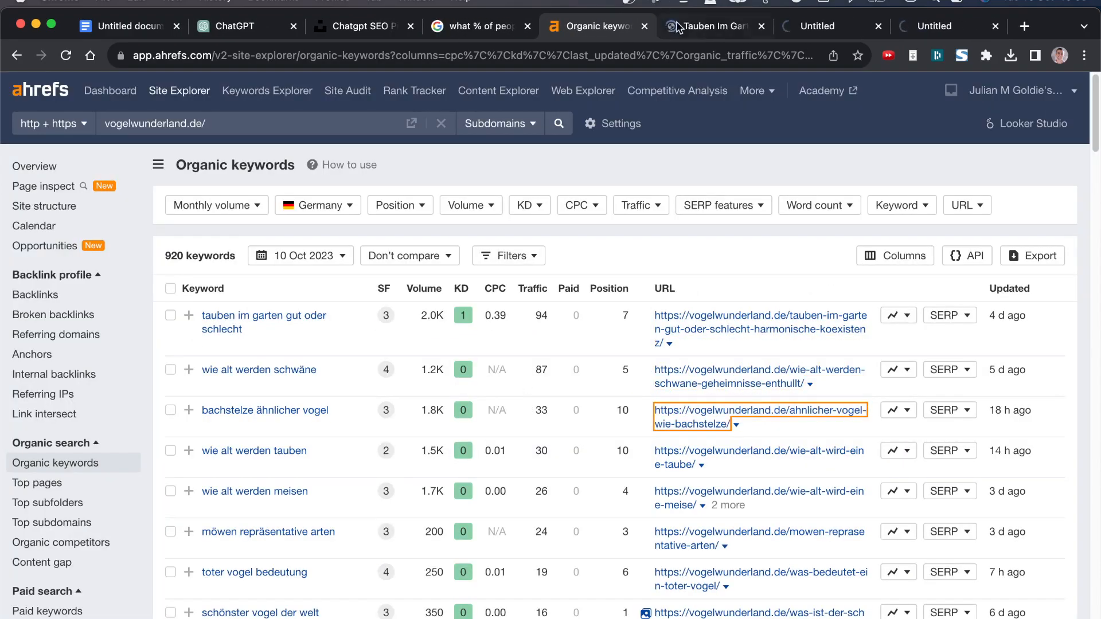
Look over the images and layout of the opened vogelwunderland.de articles, closing their tabs to return to the keyword list.
key("ctrl+Tab")
scroll(485, 414, "down", 15)
scroll(538, 268, "up", 10)
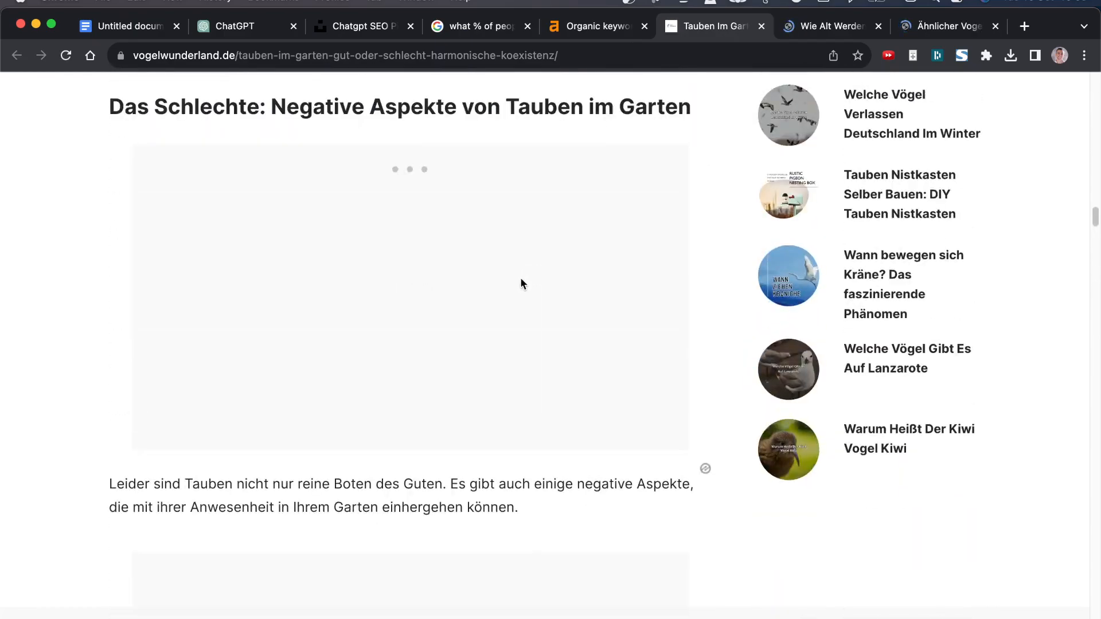
key("ctrl+Tab")
scroll(506, 142, "down", 5)
key("super+w")
scroll(600, 236, "down", 5)
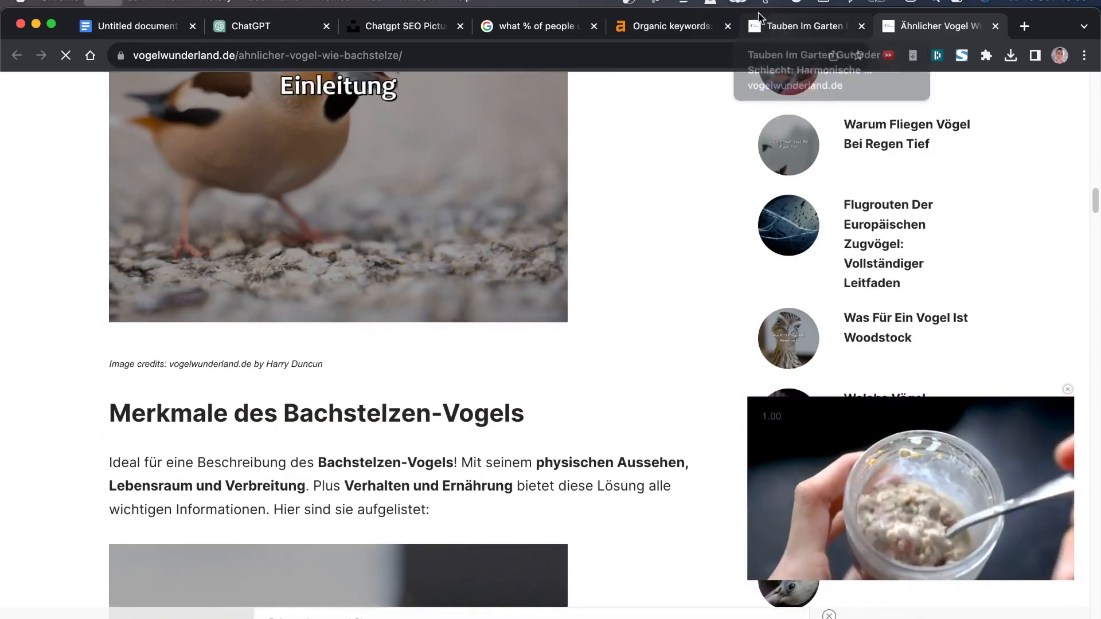
key("super+w")
right_click(421, 14)
key("super+w")
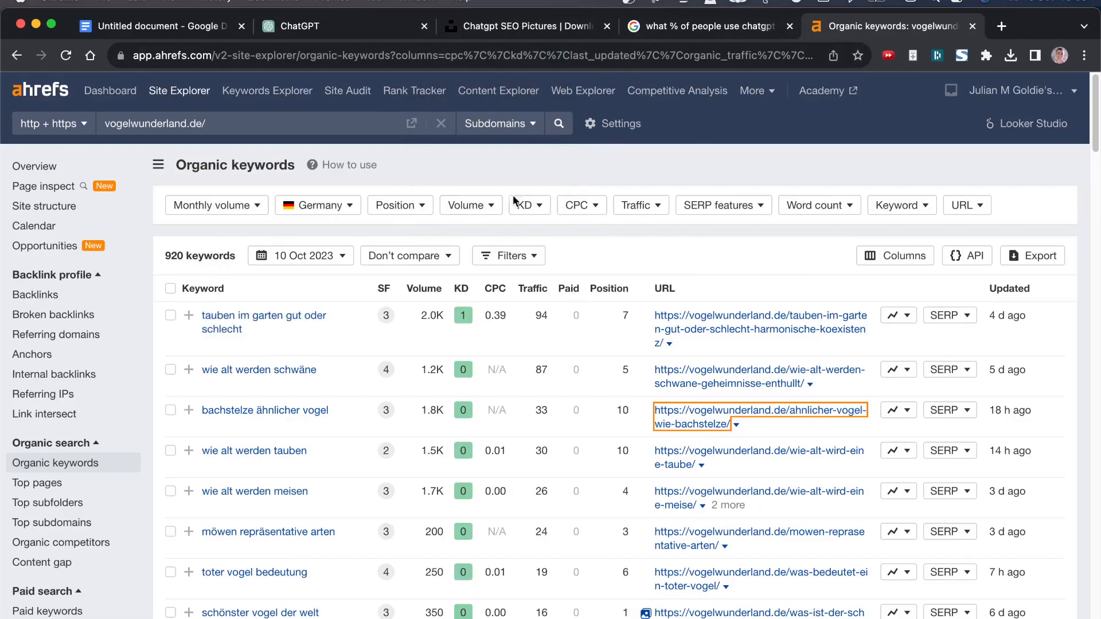
Switch back to the ChatGPT conversation and inspect the generated server, brain, magnifying glass and SEO expert images.
left_click(330, 27)
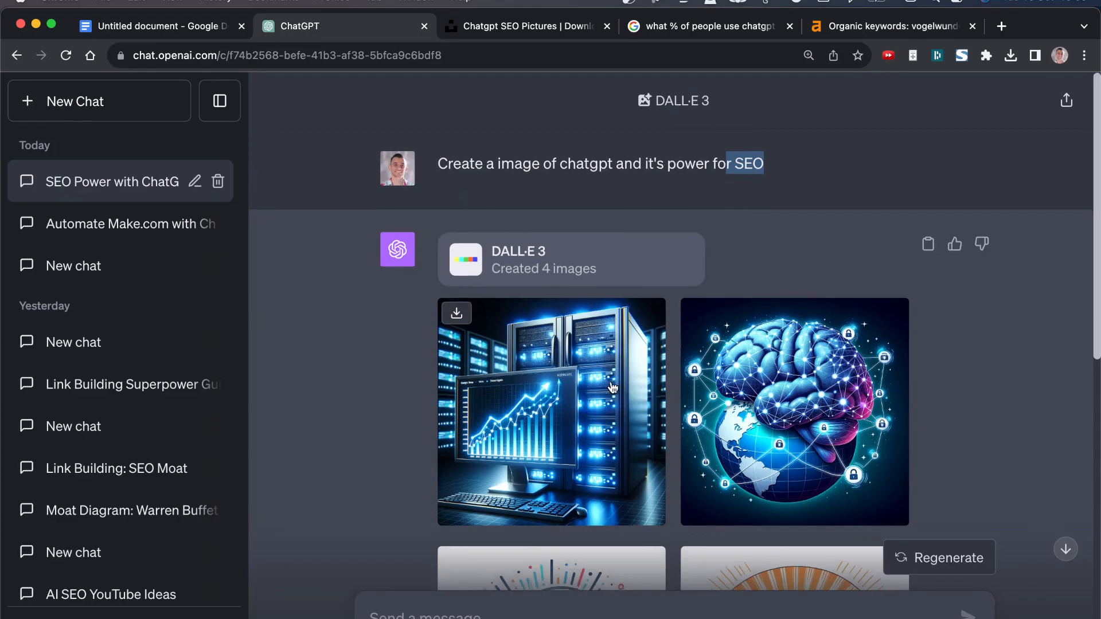
scroll(574, 287, "down", 5)
scroll(789, 270, "down", 2)
scroll(832, 293, "up", 3)
scroll(880, 320, "down", 5)
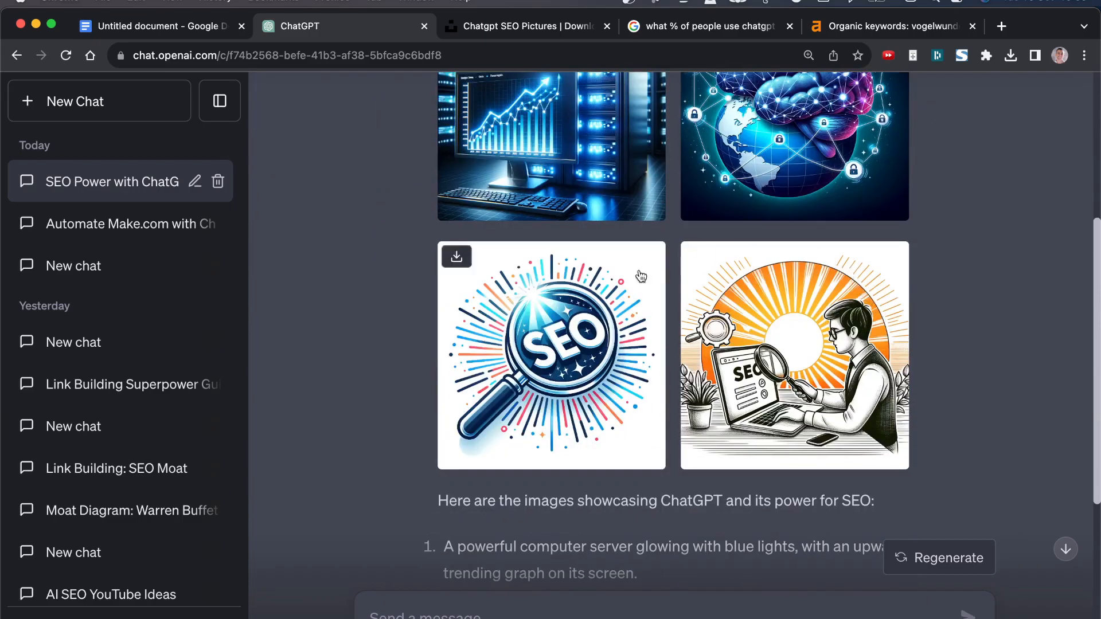
Browse the Unsplash "chatgpt SEO" photos, view the grayscale guitarist photo enlarged, and compare them with the images in ChatGPT.
left_click(505, 34)
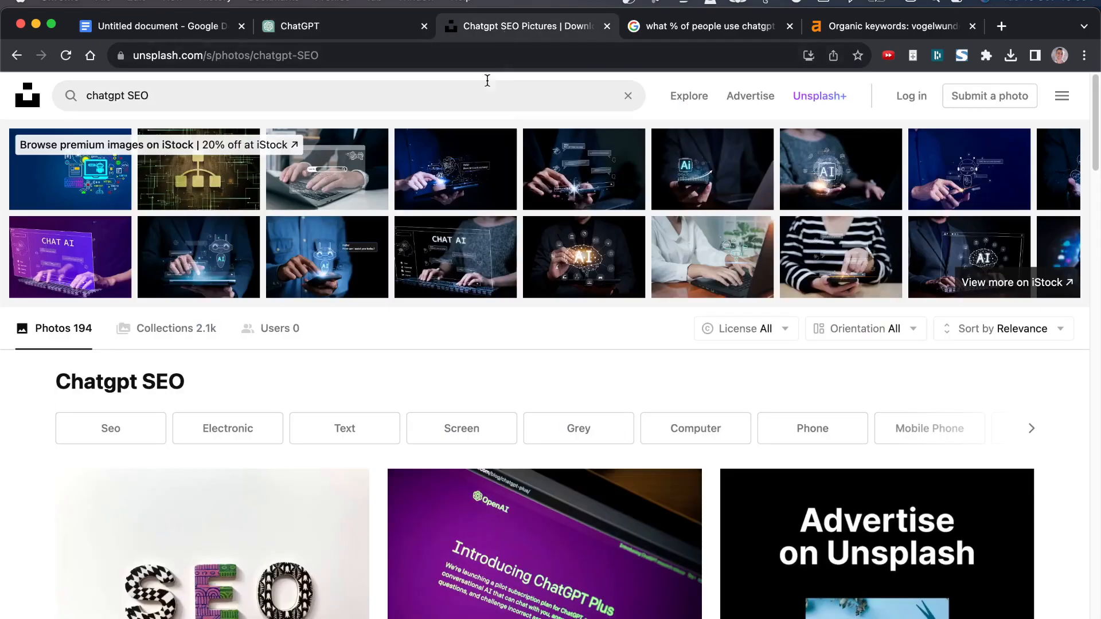
scroll(402, 344, "down", 5)
scroll(402, 351, "up", 2)
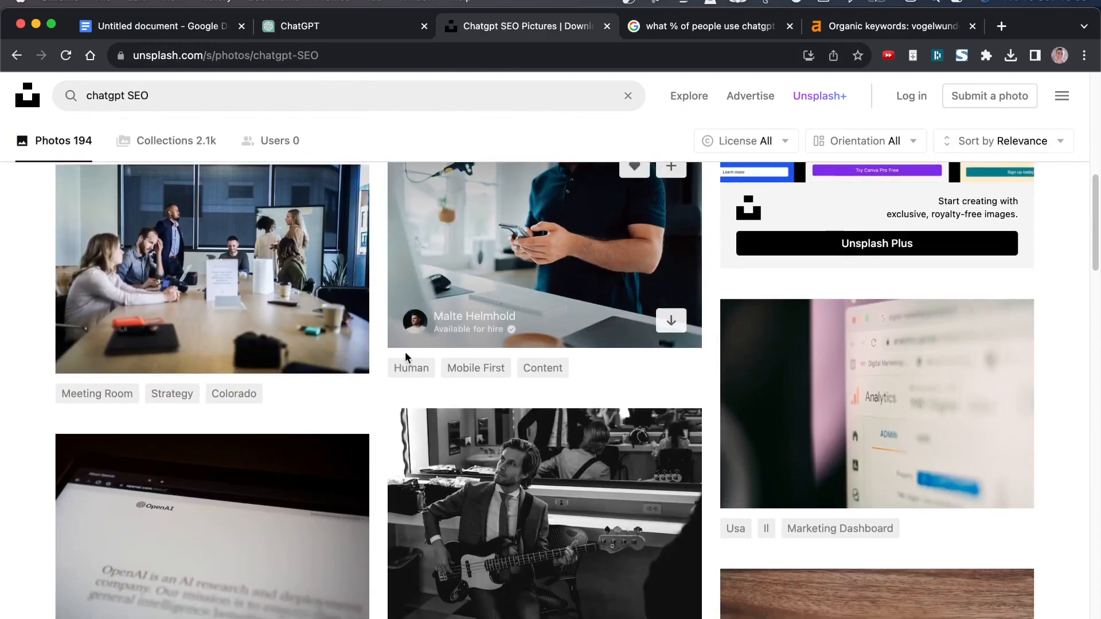
scroll(932, 248, "down", 5)
scroll(717, 287, "up", 2)
left_click(694, 313)
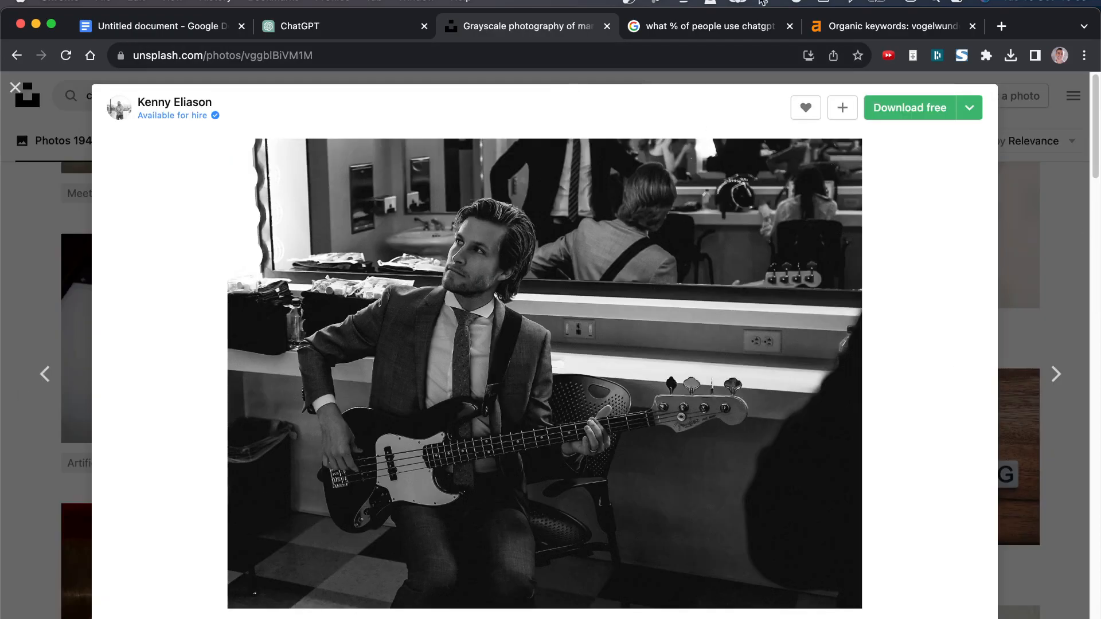
left_click(27, 255)
scroll(727, 347, "up", 4)
scroll(721, 355, "down", 1)
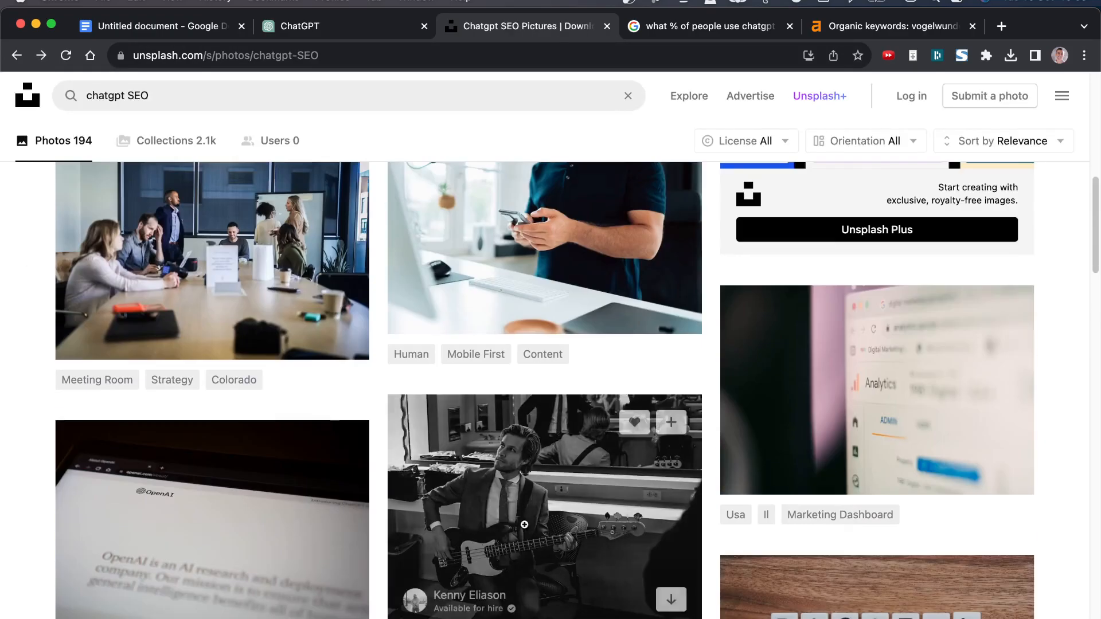
key("ctrl+shift+Tab")
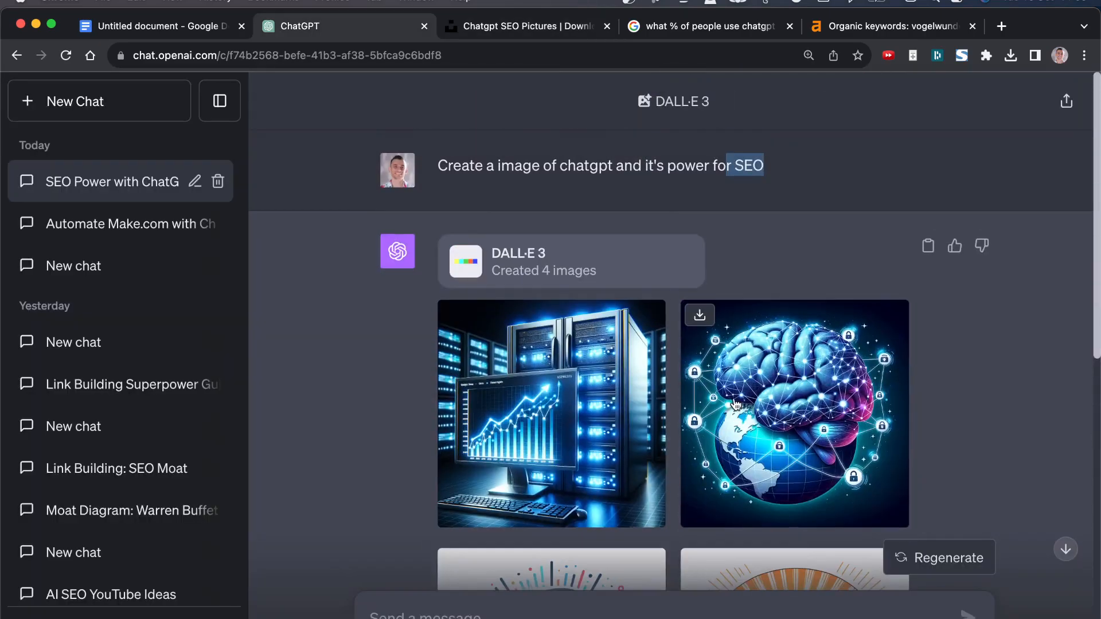
Close the Google results about ChatGPT usage and reread the SEO image prompt alongside its images in the ChatGPT conversation.
left_click(663, 32)
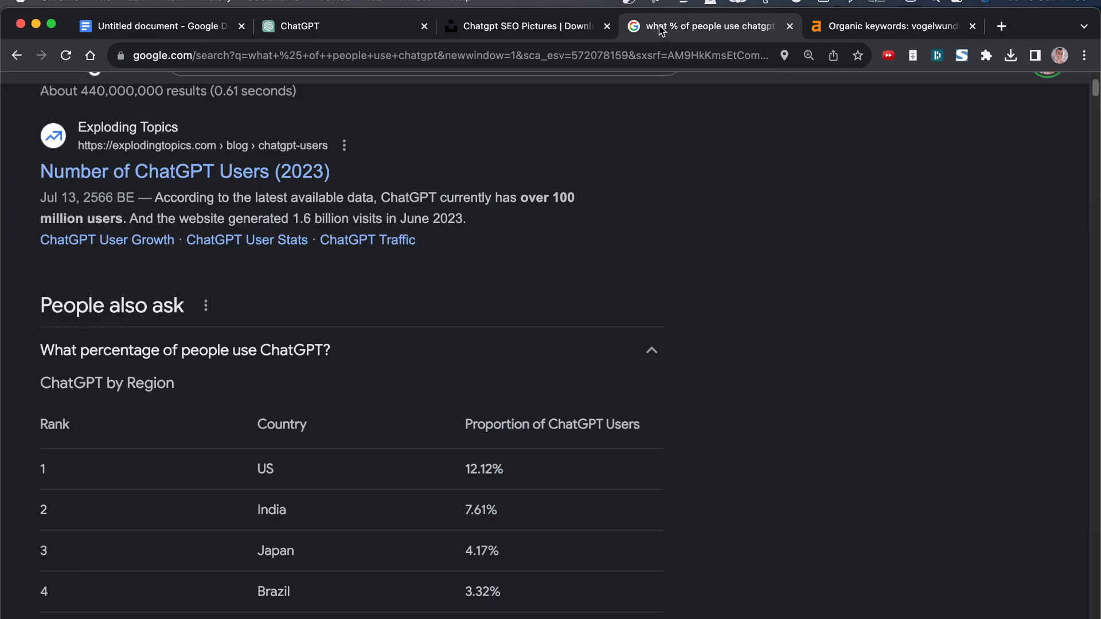
key("super+w")
left_click(308, 34)
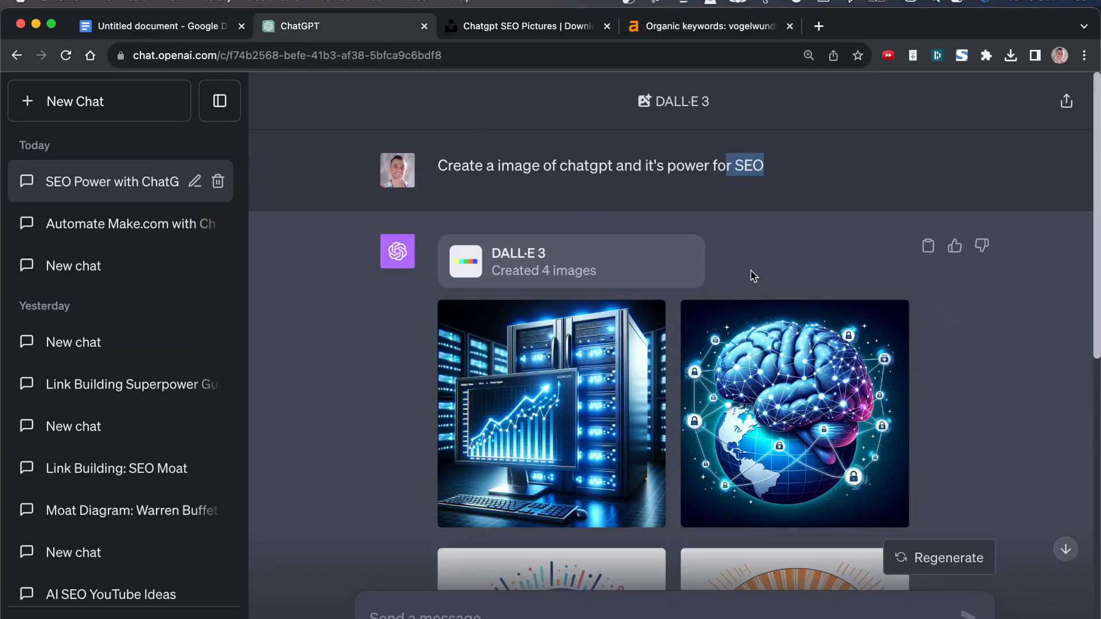
scroll(754, 276, "down", 10)
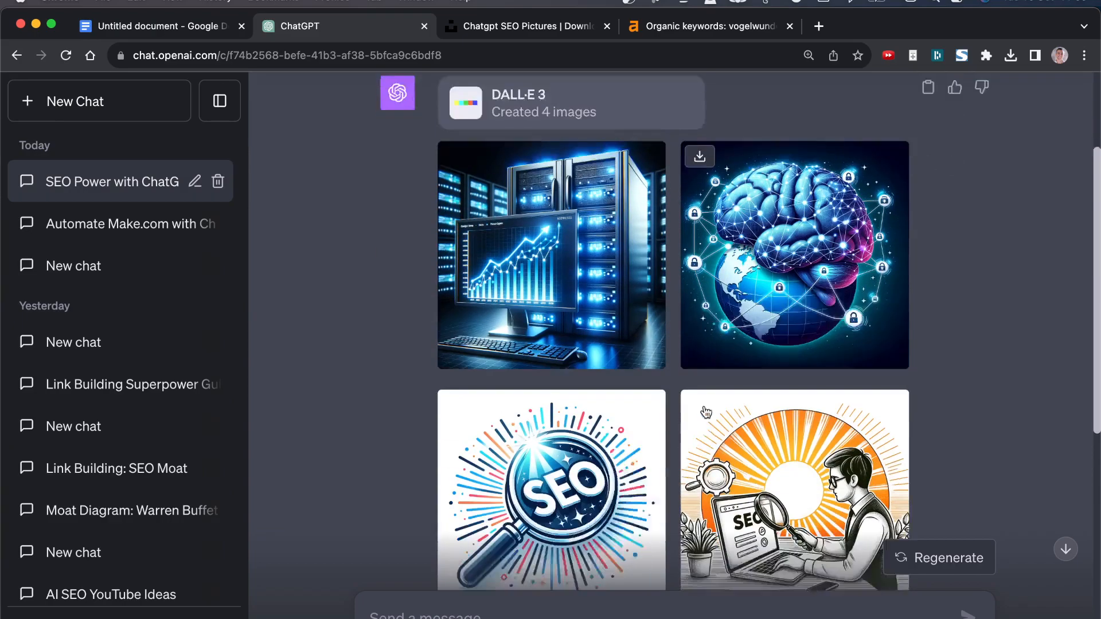
scroll(696, 460, "up", 10)
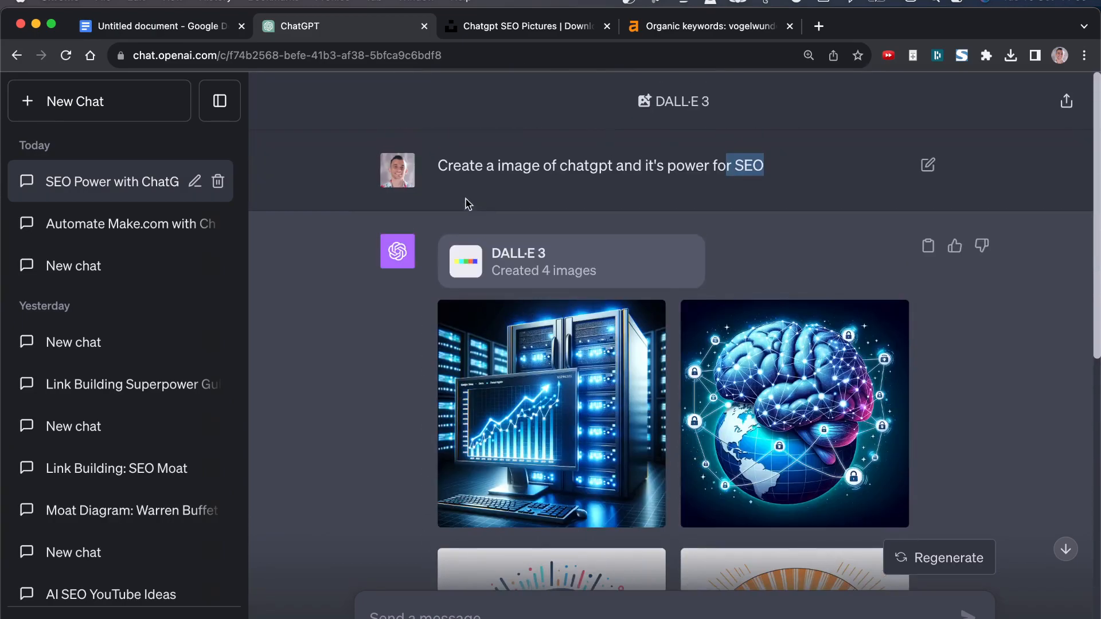
left_click_drag(439, 173, 1057, 173)
left_click(1058, 173)
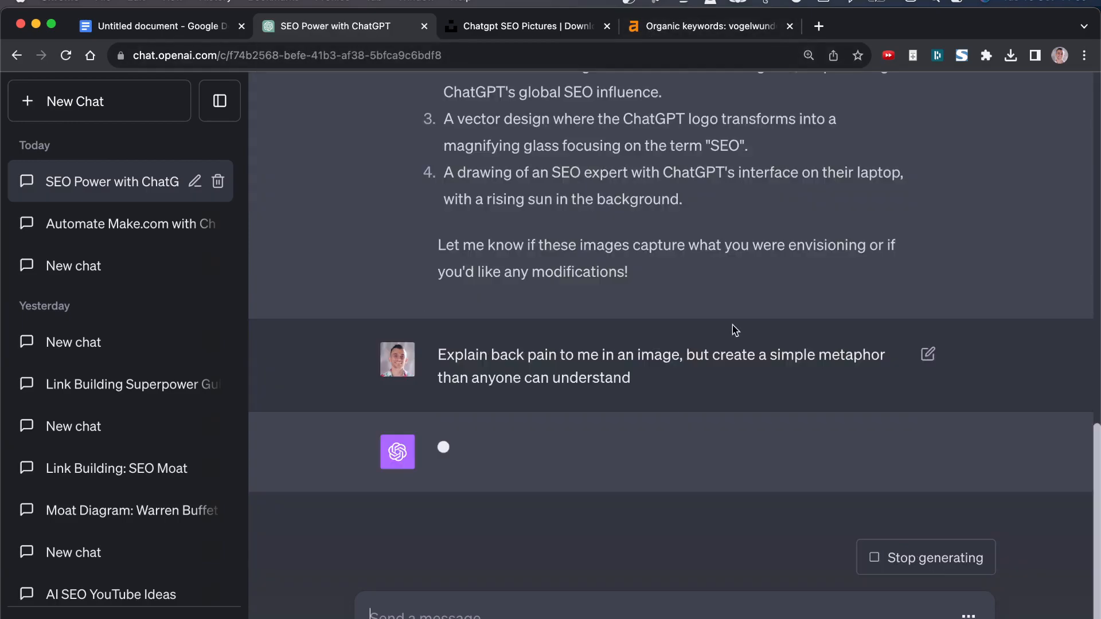
Look through the conversation to the labeled heart diagram and compare its labels with the prompt that requested it.
scroll(733, 327, "up", 12)
scroll(535, 395, "down", 4)
scroll(534, 396, "down", 15)
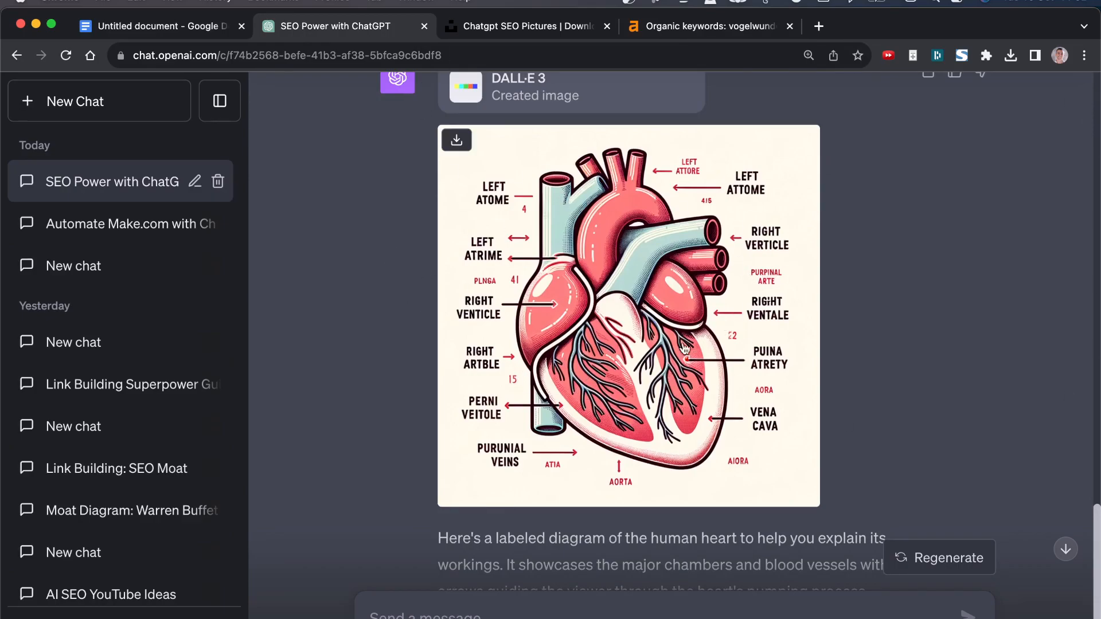
scroll(705, 392, "up", 1)
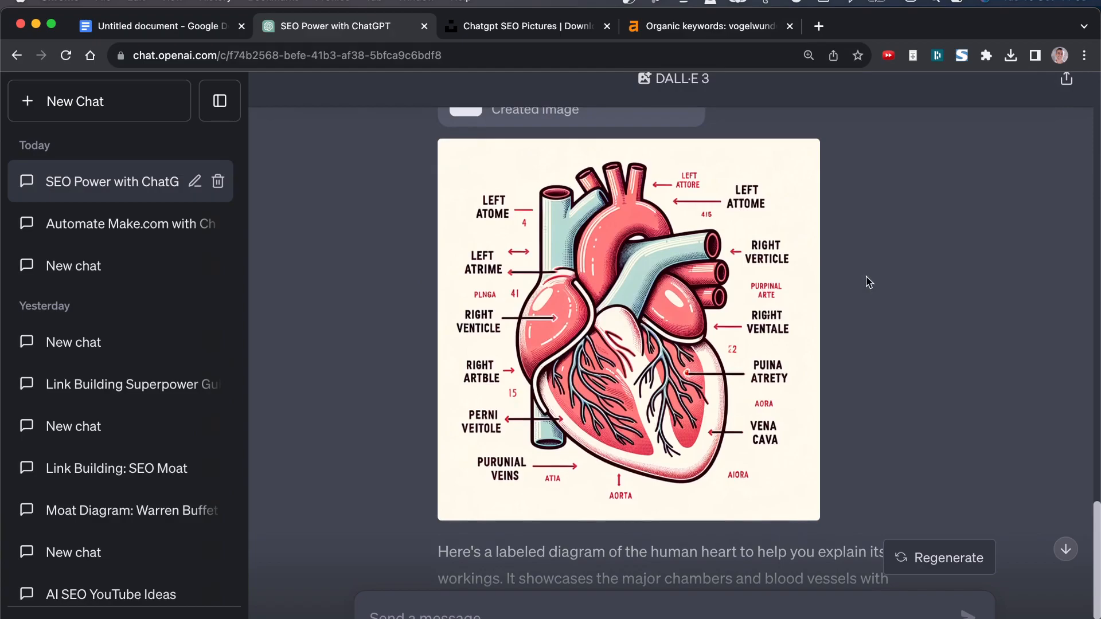
scroll(673, 392, "up", 3)
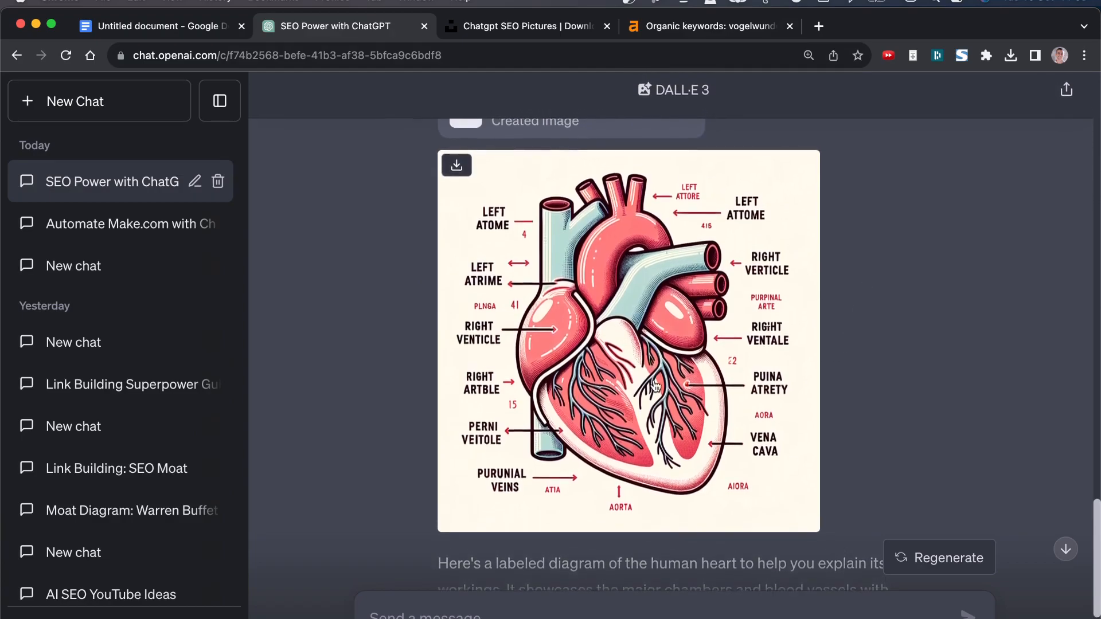
scroll(672, 393, "up", 4)
triple_click(834, 148)
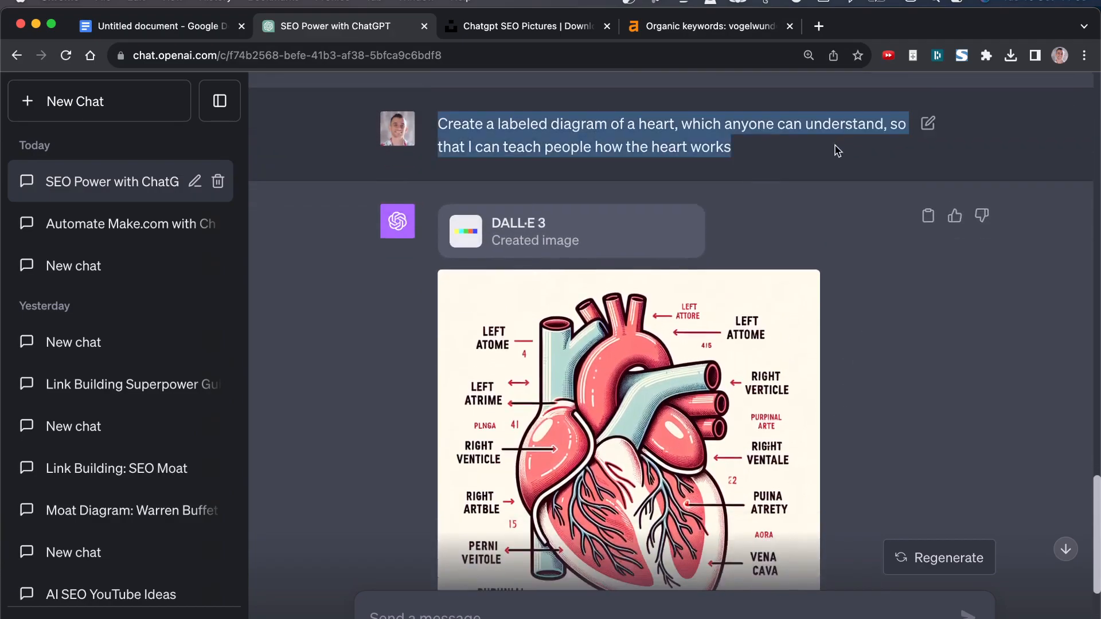
left_click(476, 129)
left_click_drag(429, 125, 756, 147)
scroll(545, 189, "down", 5)
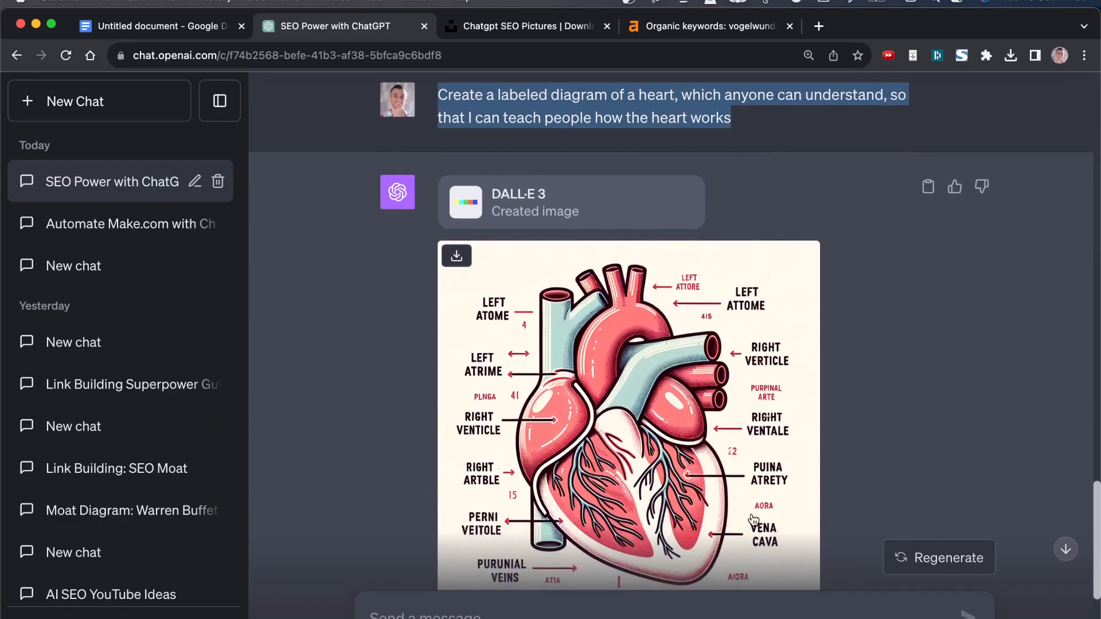
scroll(594, 259, "up", 3)
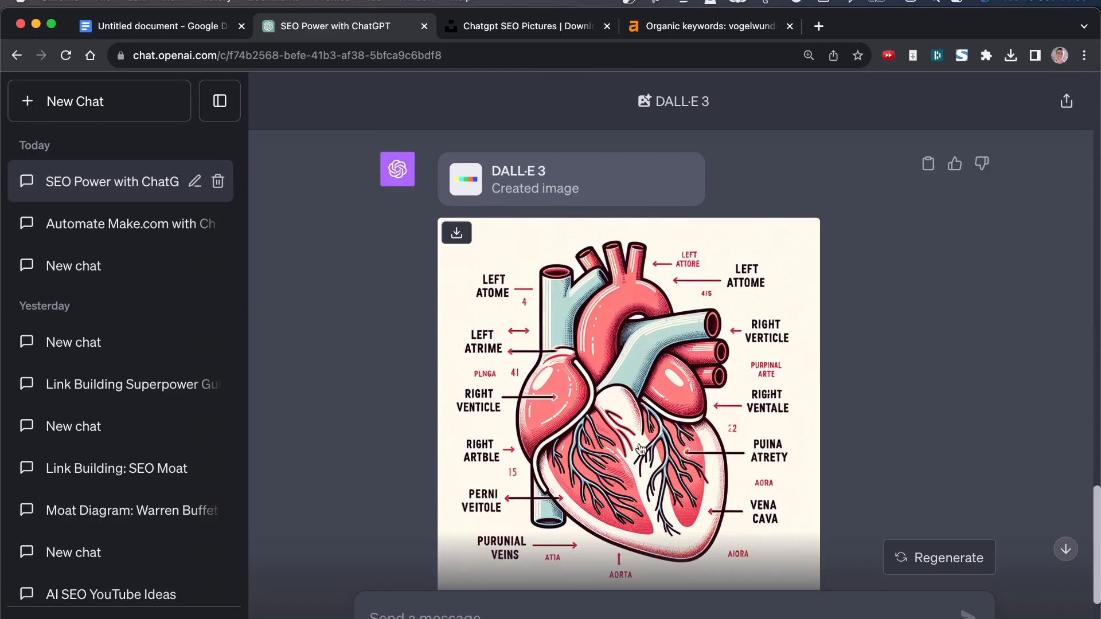
Examine the labeled heart diagram's labels together with its prompt and the explanation below the image.
scroll(634, 353, "down", 5)
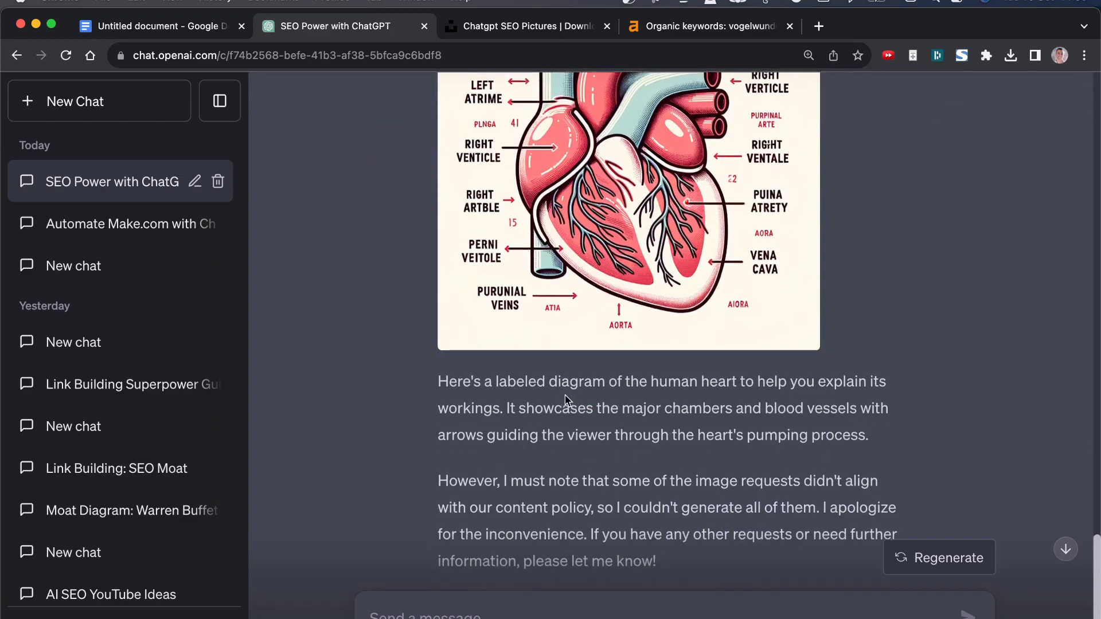
scroll(595, 425, "up", 3)
scroll(595, 425, "up", 2)
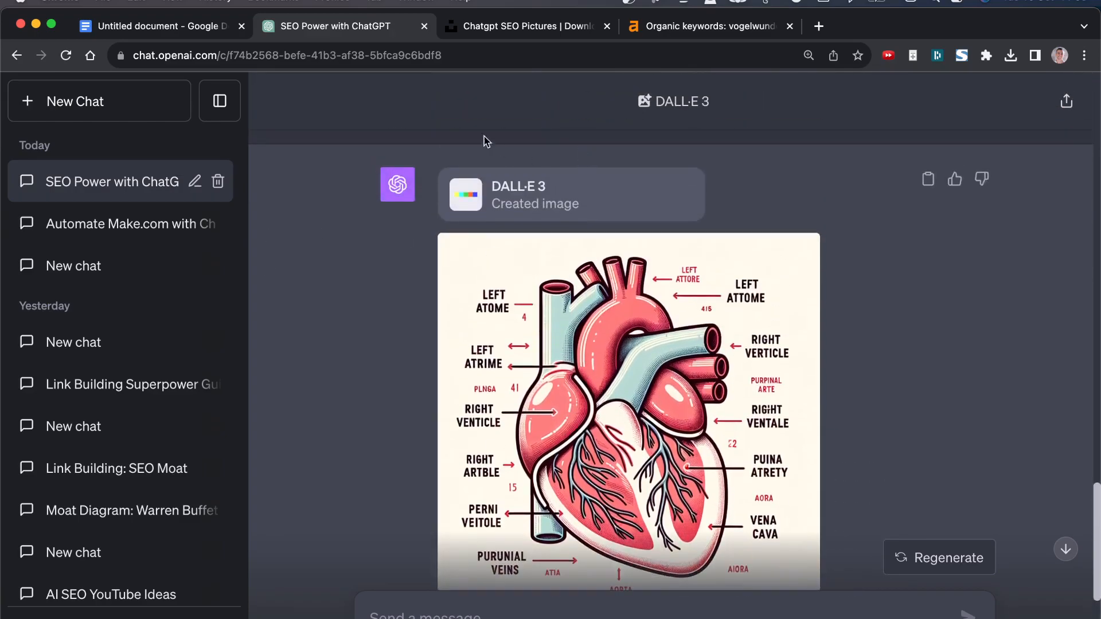
scroll(838, 381, "down", 5)
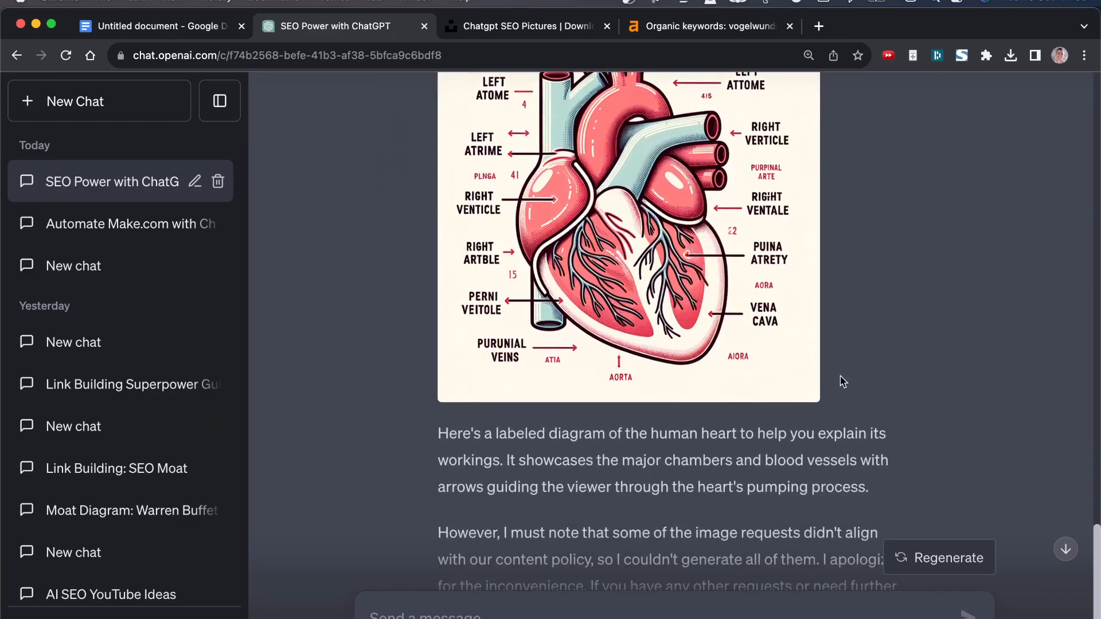
scroll(843, 436, "up", 5)
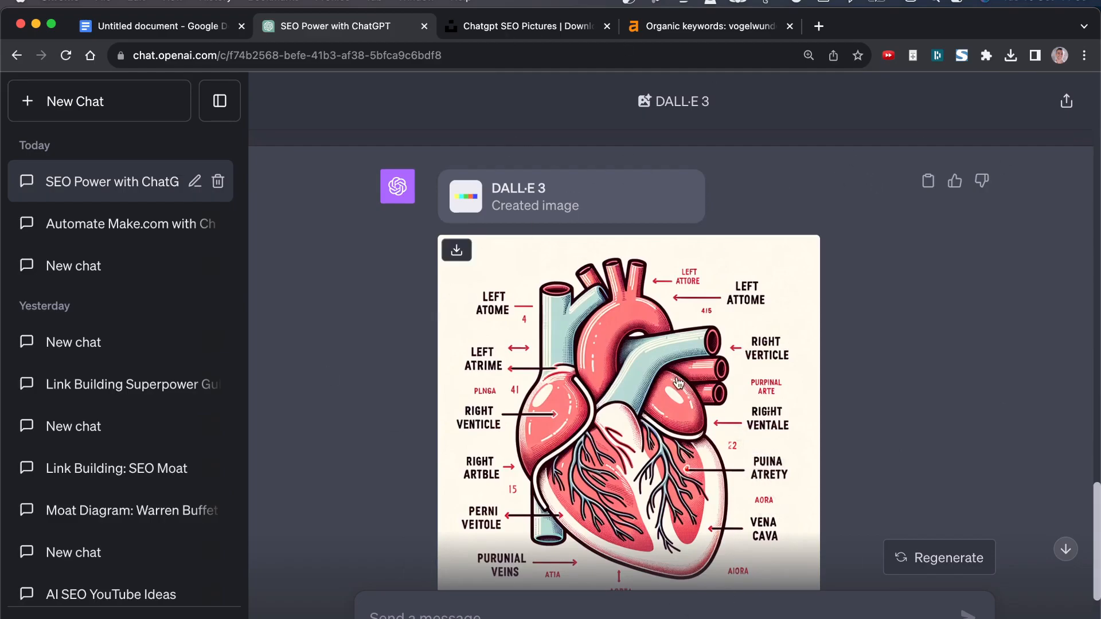
scroll(697, 366, "up", 3)
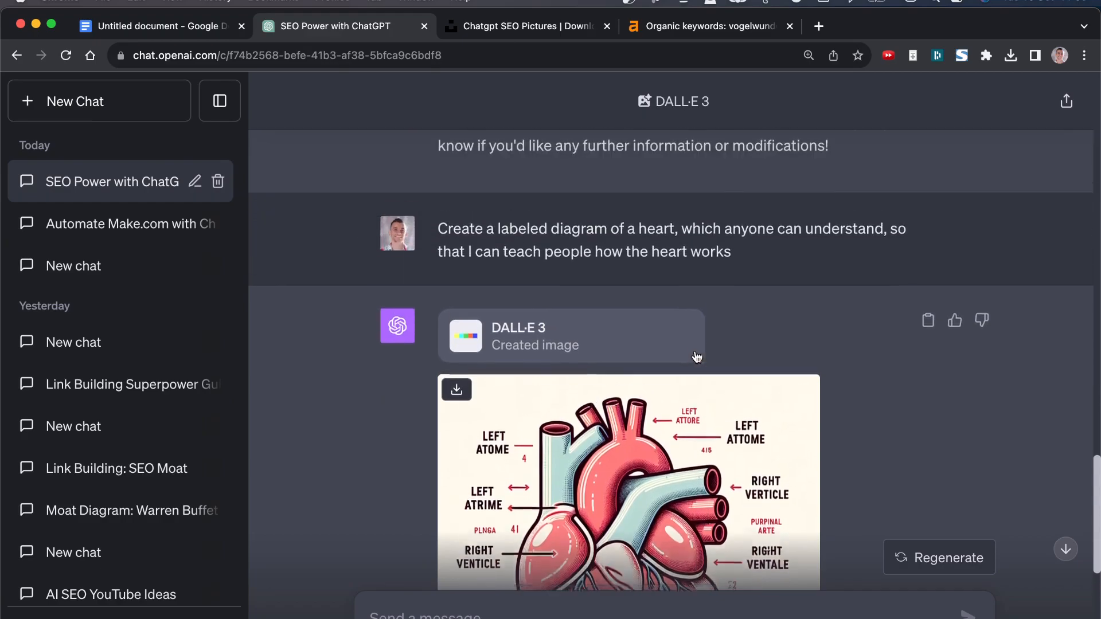
scroll(688, 344, "down", 3)
scroll(623, 495, "up", 1)
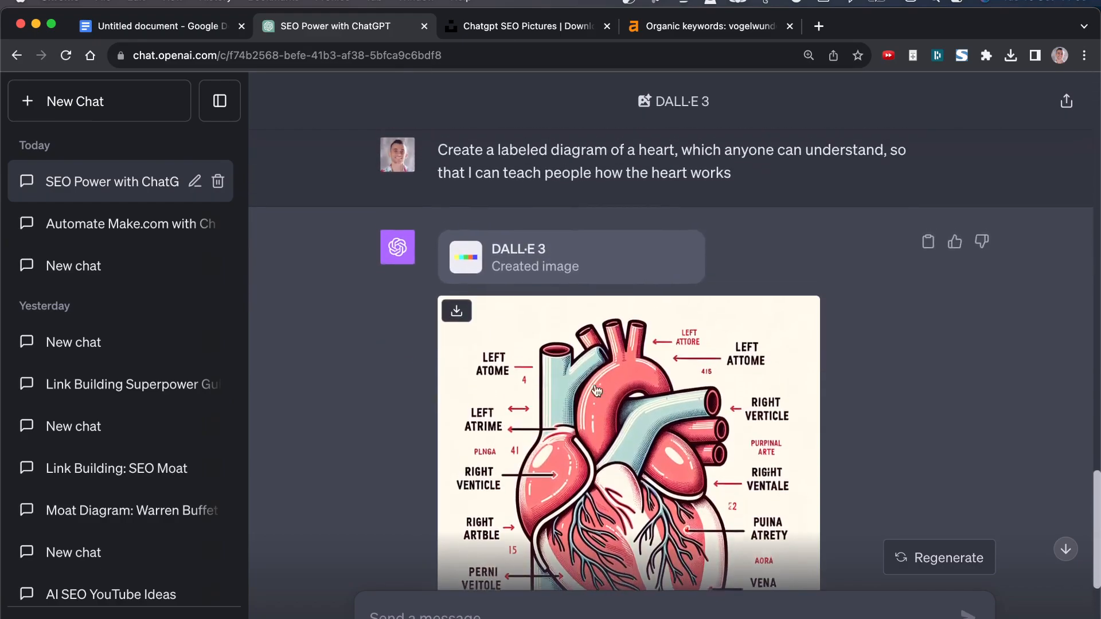
scroll(623, 494, "up", 5)
scroll(623, 494, "down", 8)
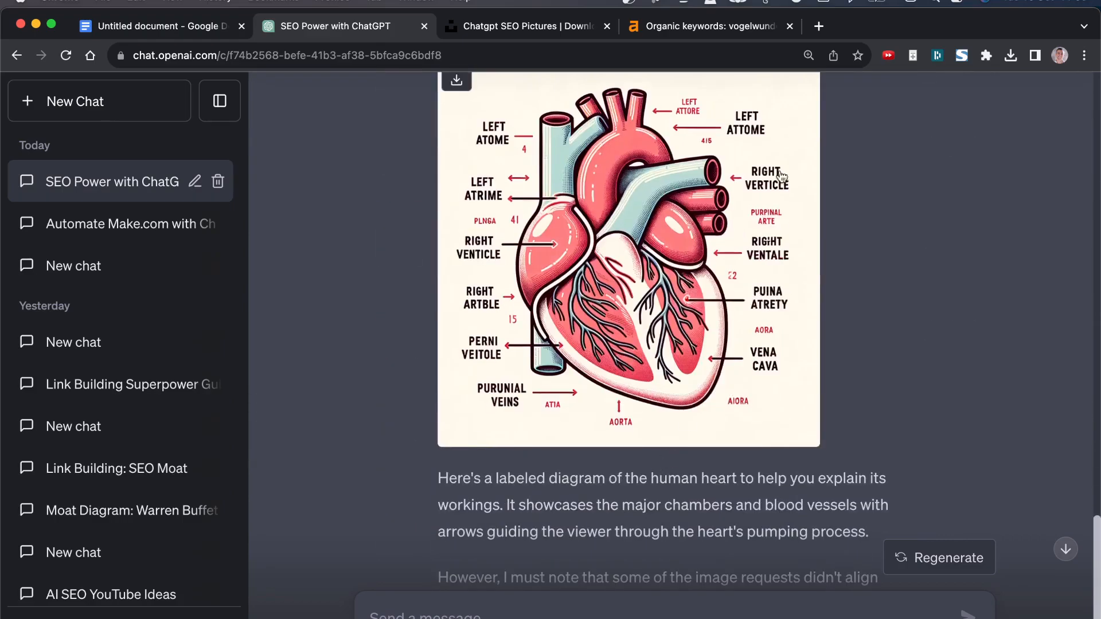
scroll(715, 335, "up", 1)
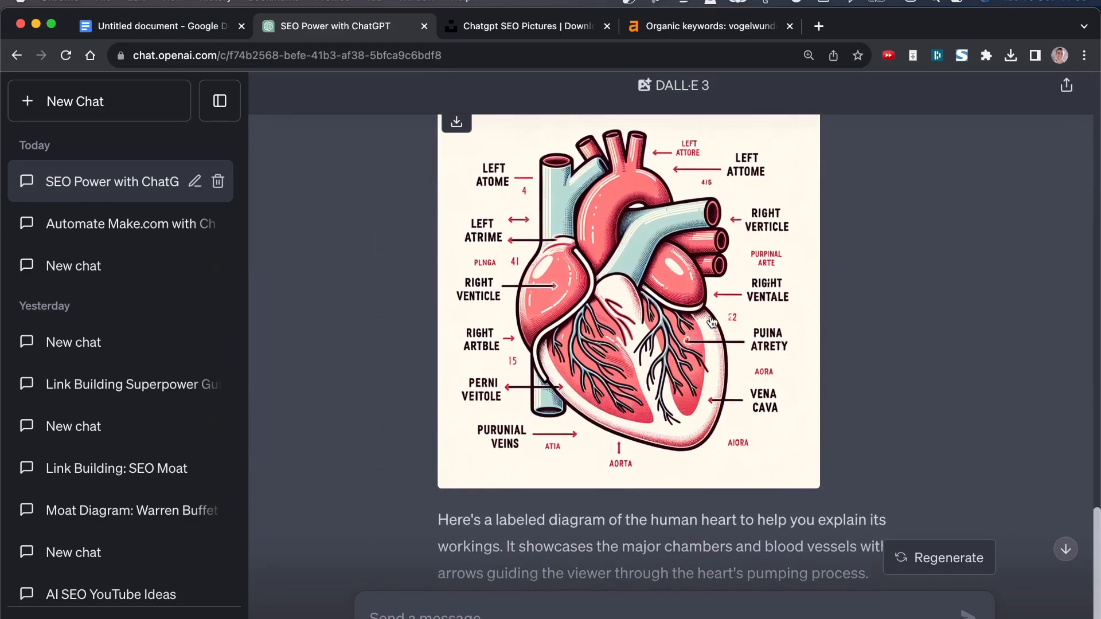
scroll(648, 246, "up", 3)
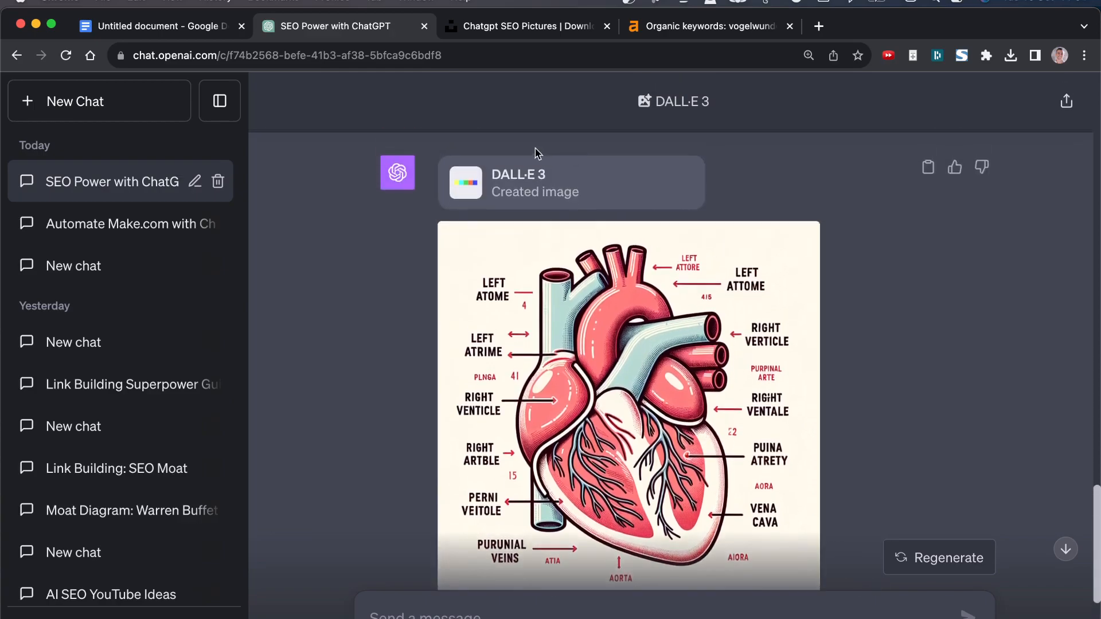
Compare the SEO images at the start of the conversation with the heart diagram, its closing explanation and its prompt.
scroll(727, 351, "up", 7)
scroll(727, 351, "up", 20)
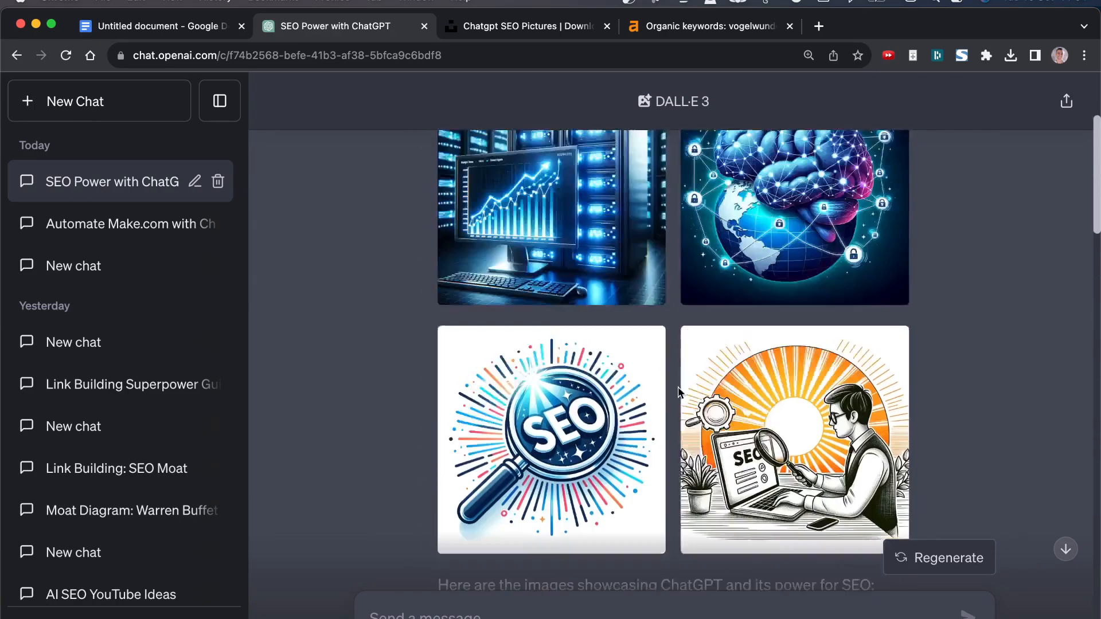
scroll(679, 389, "down", 10)
scroll(662, 384, "down", 20)
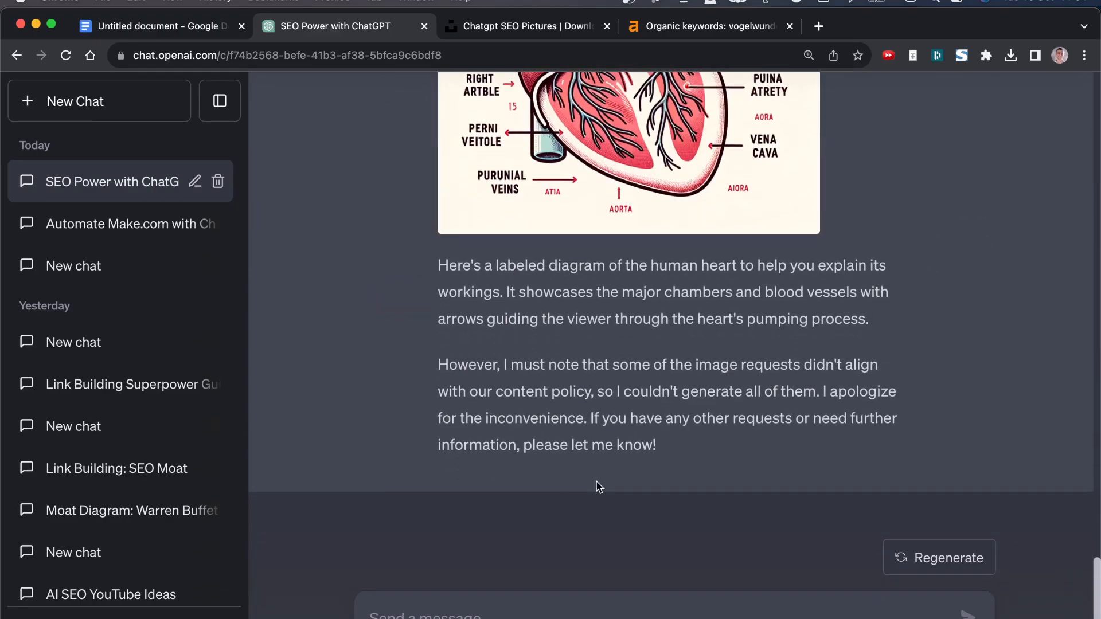
scroll(574, 424, "up", 5)
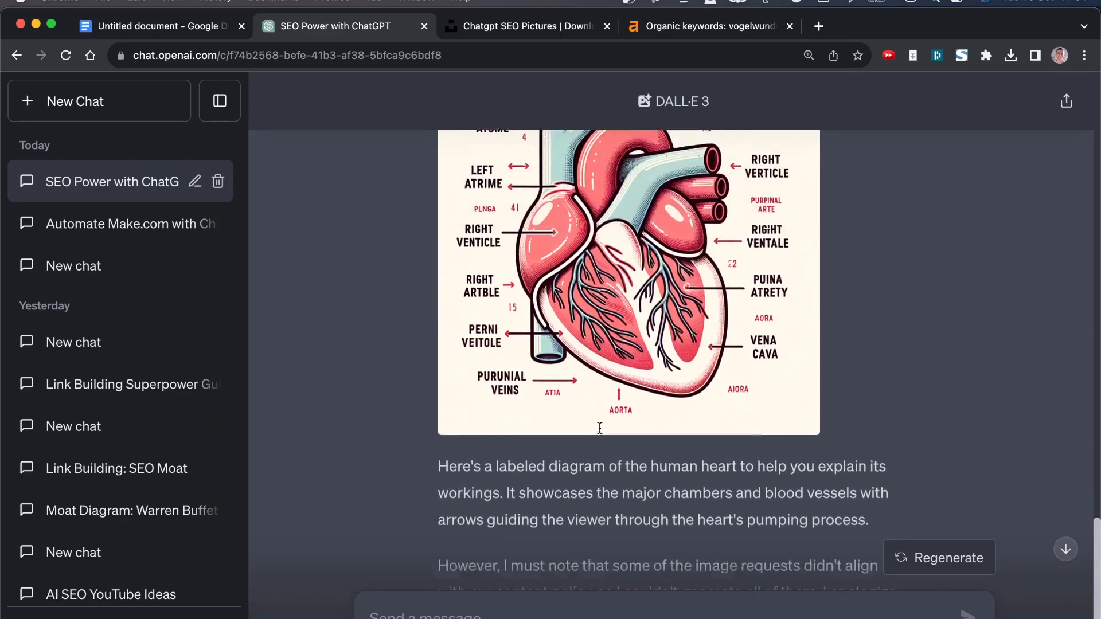
scroll(608, 441, "up", 1)
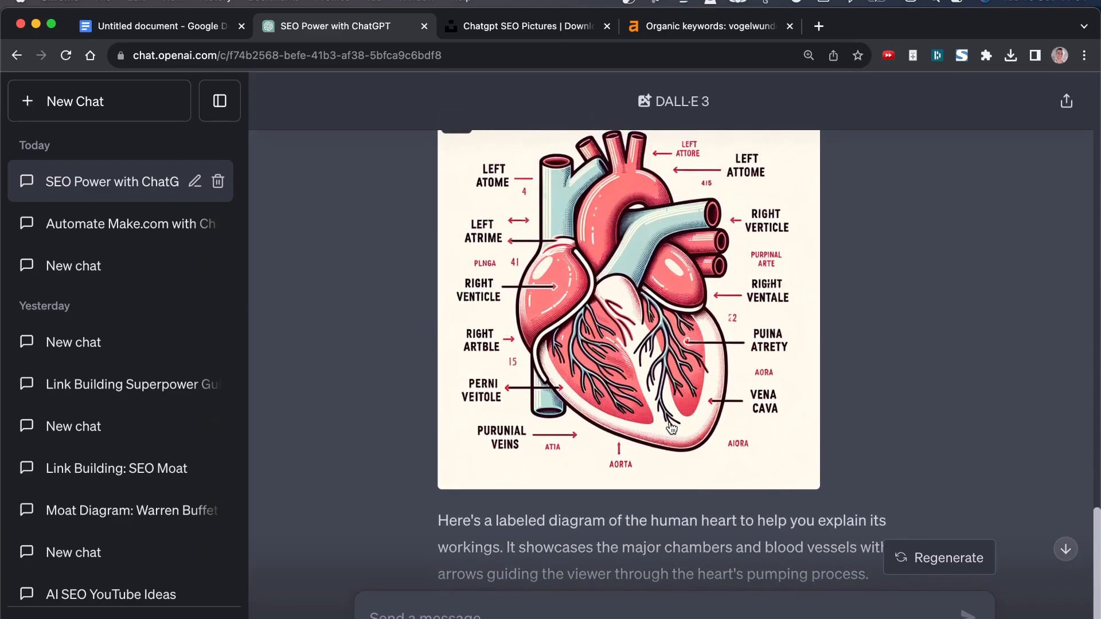
scroll(694, 424, "up", 5)
scroll(725, 445, "up", 2)
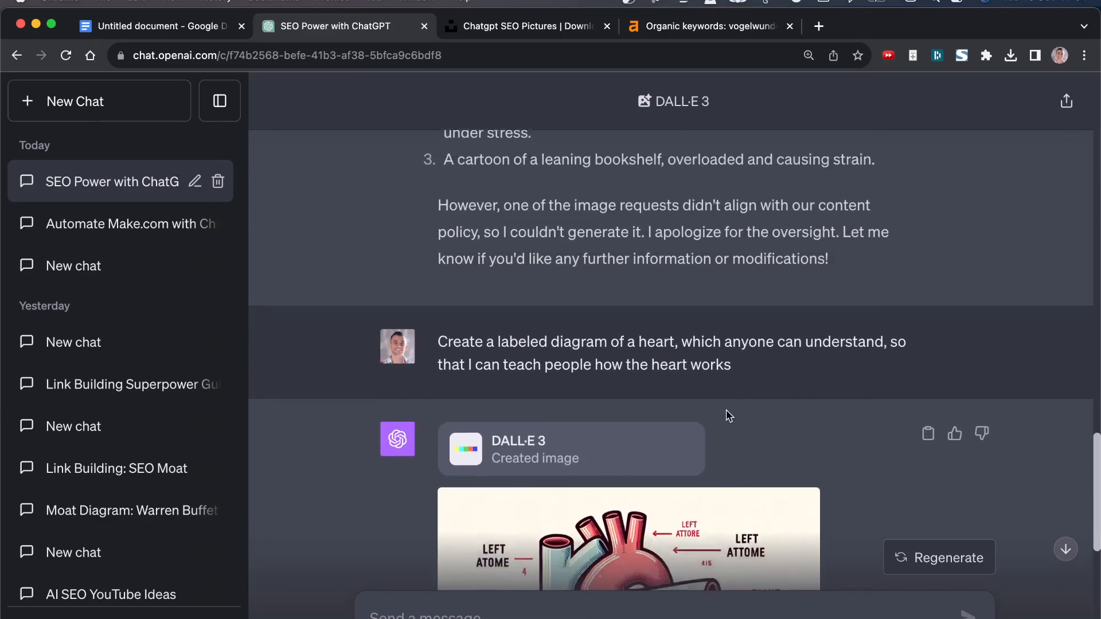
scroll(728, 483, "down", 7)
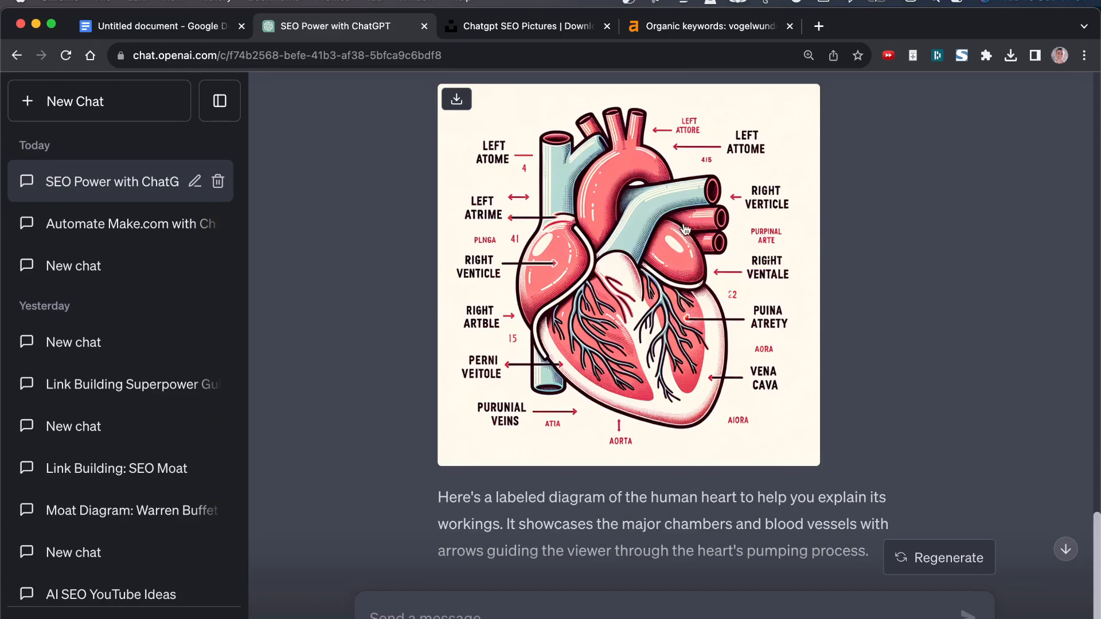
Revisit the magnifying glass and SEO expert images and return to the heart diagram prompt.
scroll(694, 397, "up", 2)
scroll(694, 397, "up", 15)
scroll(704, 414, "down", 5)
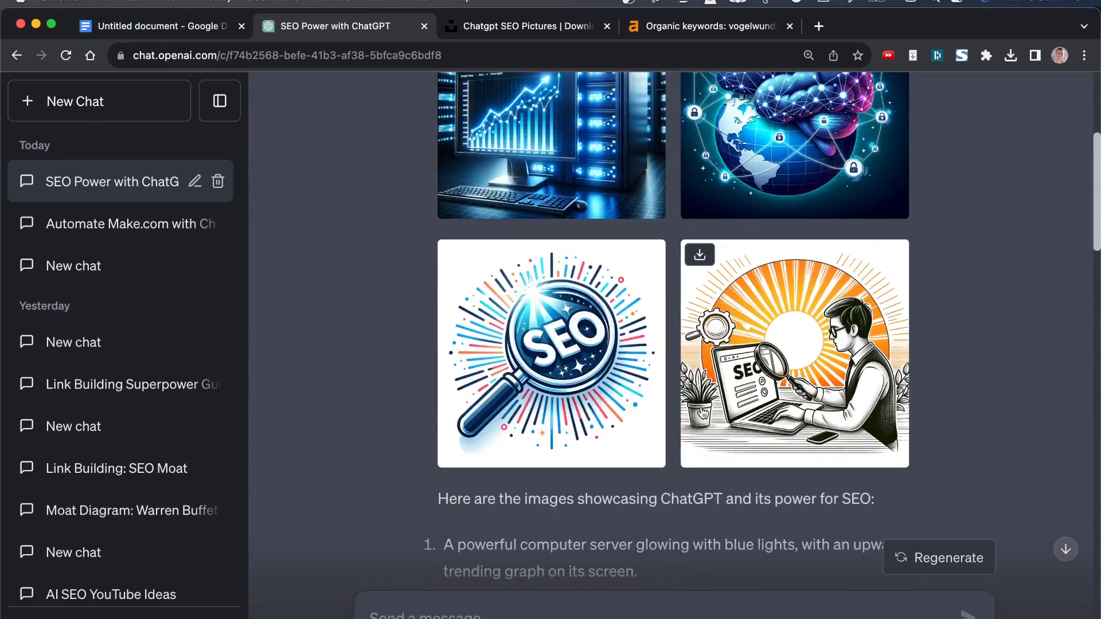
scroll(704, 414, "up", 3)
scroll(647, 526, "down", 8)
scroll(646, 527, "down", 15)
scroll(746, 510, "up", 6)
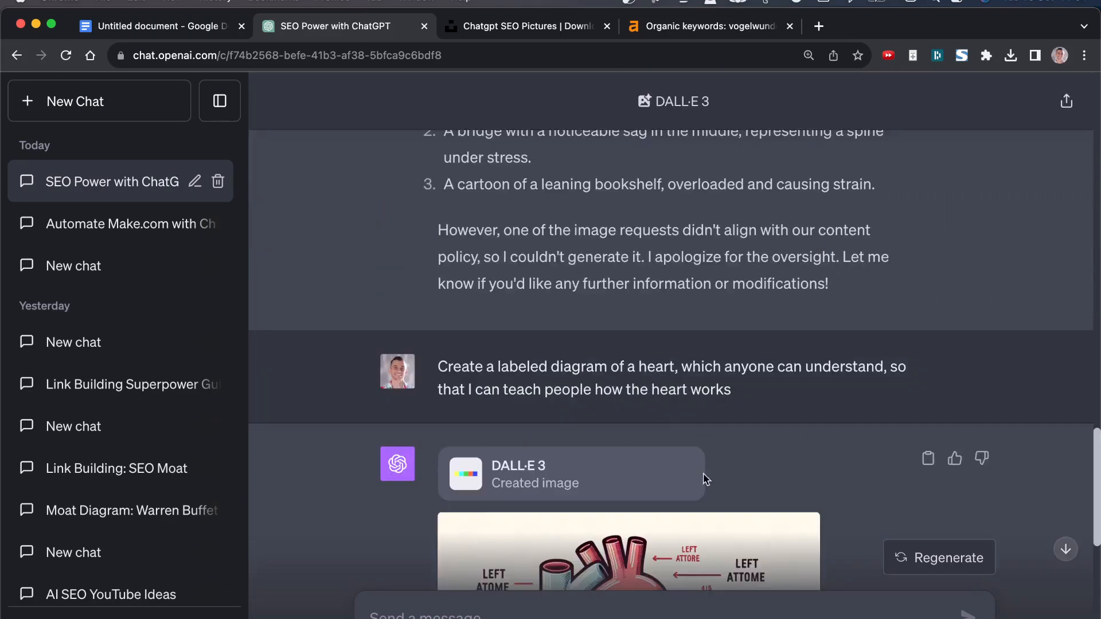
Find the back pain metaphor prompt, highlight its text, and view the tree, bridge and bookshelf images made from it.
scroll(707, 484, "up", 10)
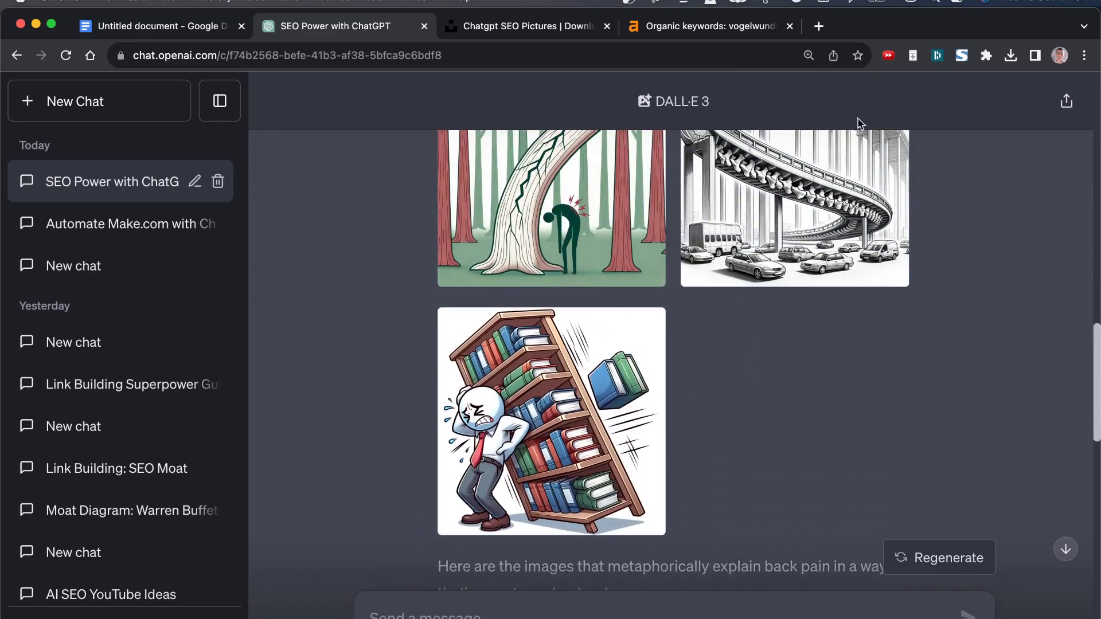
scroll(551, 388, "up", 6)
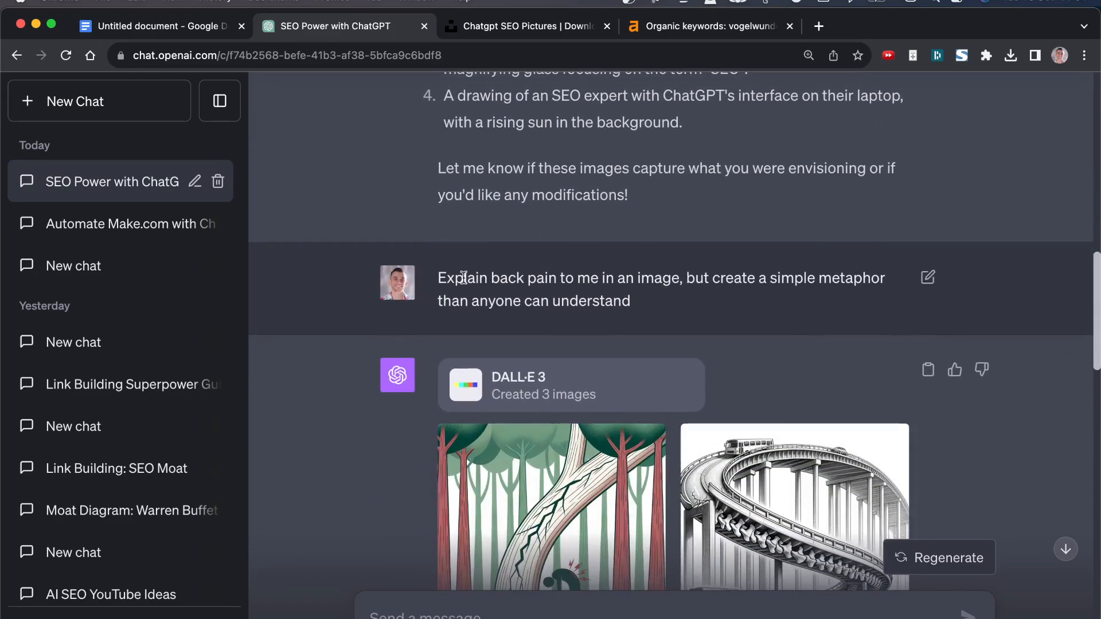
left_click_drag(576, 284, 641, 308)
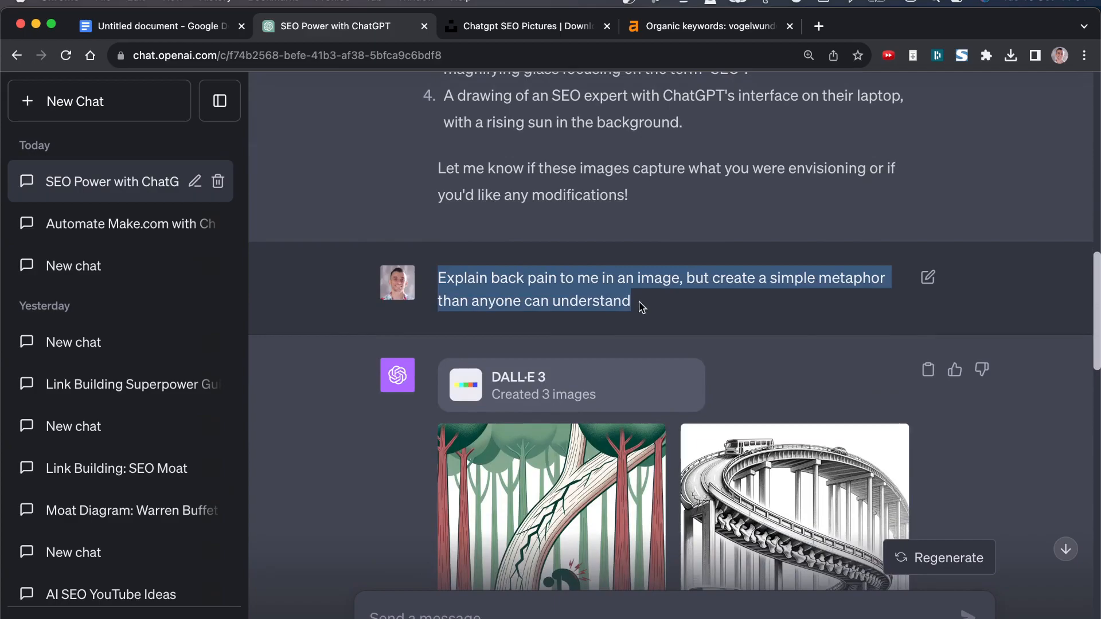
scroll(803, 258, "down", 2)
left_click(737, 239)
left_click_drag(685, 190, 802, 247)
scroll(802, 247, "down", 2)
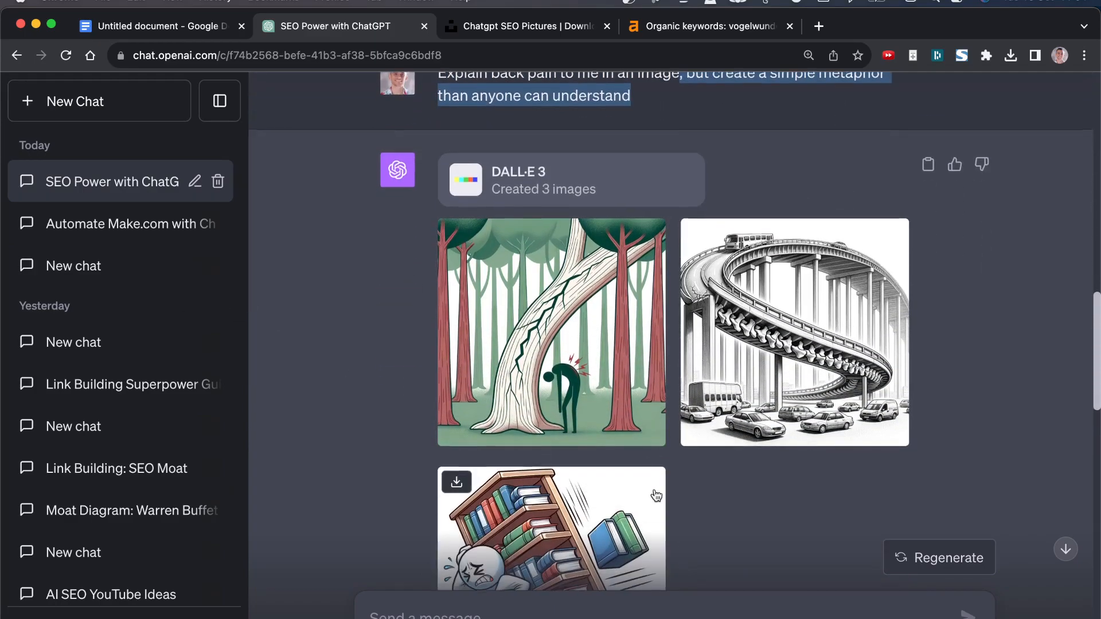
Read the descriptions of the back pain metaphors and match them with the three generated images.
scroll(677, 499, "down", 3)
scroll(703, 502, "down", 4)
left_click_drag(423, 407, 878, 443)
left_click(828, 406)
scroll(894, 361, "up", 5)
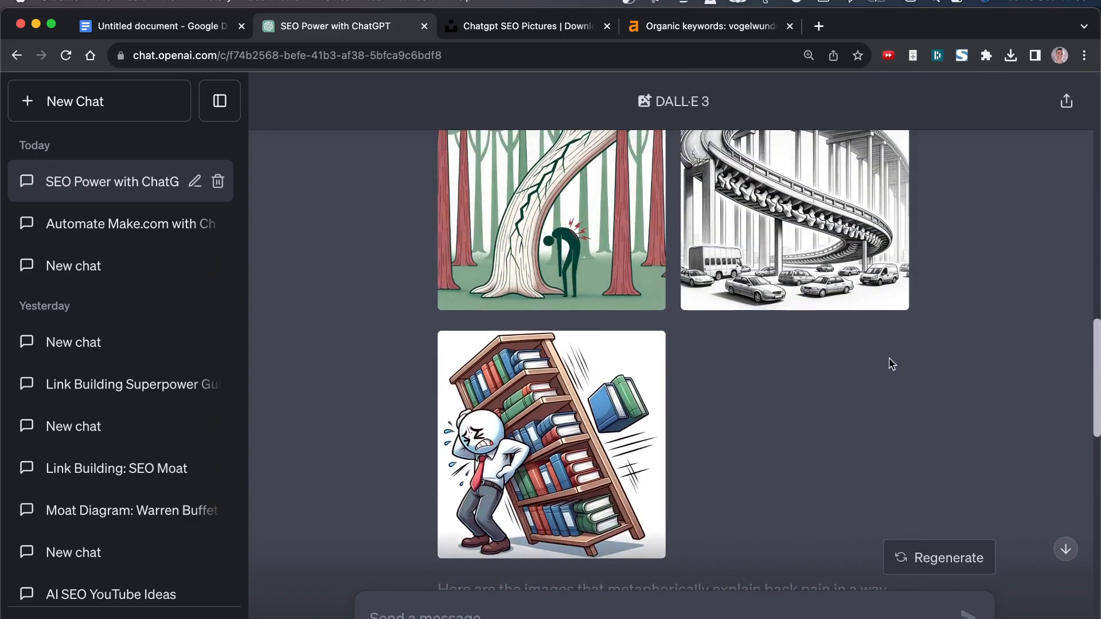
scroll(618, 193, "up", 1)
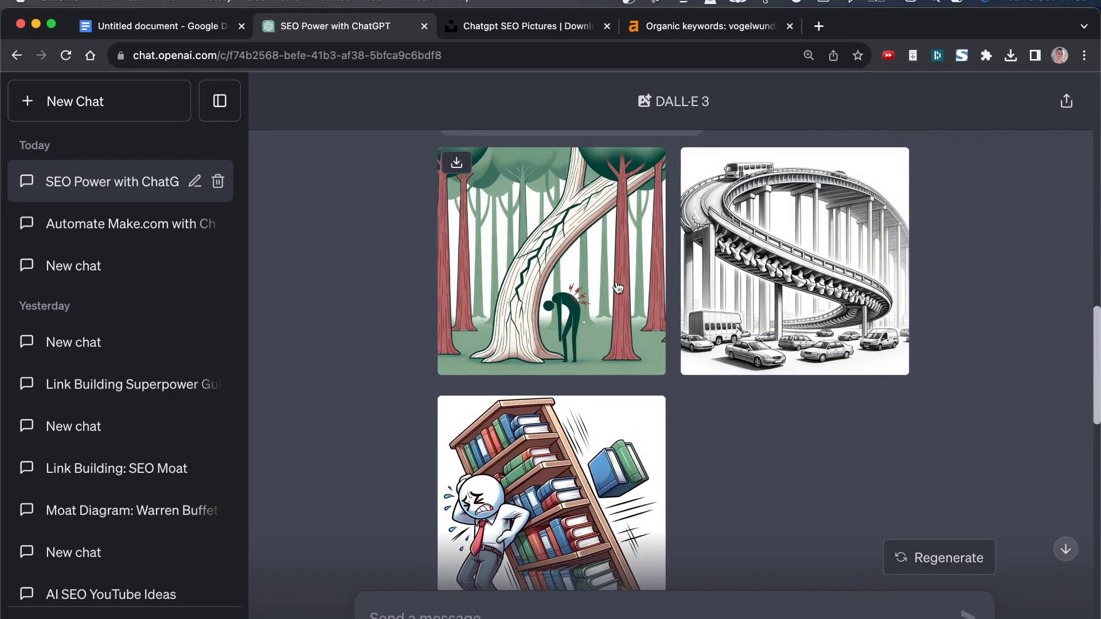
scroll(671, 336, "up", 3)
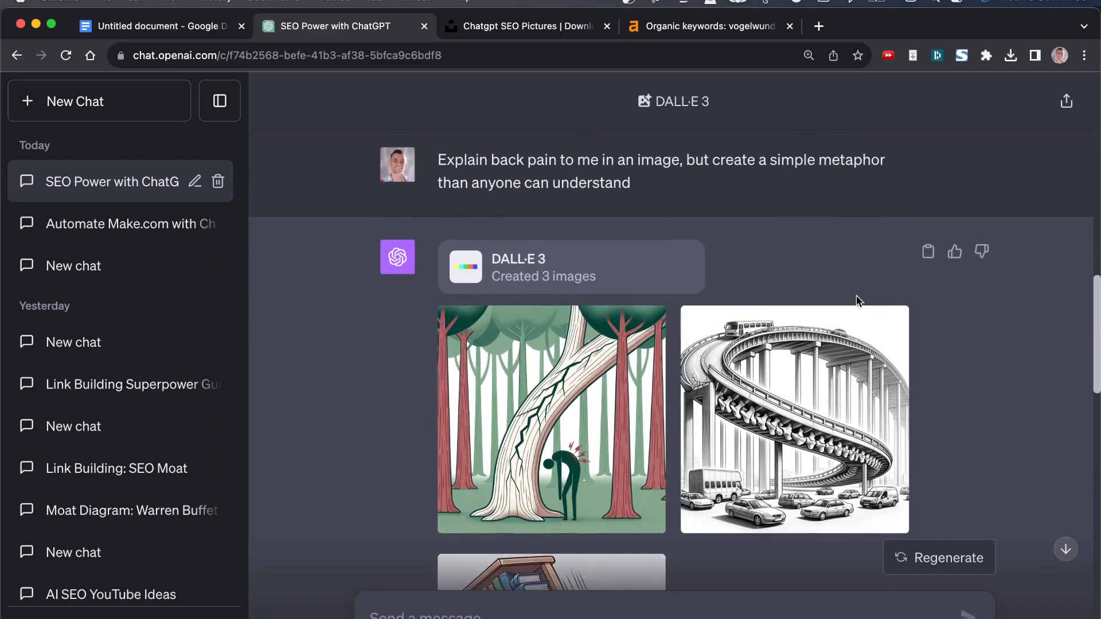
scroll(853, 295, "up", 1)
Reread the bent tree, bridge and bookshelf descriptions and check the corresponding images against the back pain prompt.
scroll(815, 315, "down", 10)
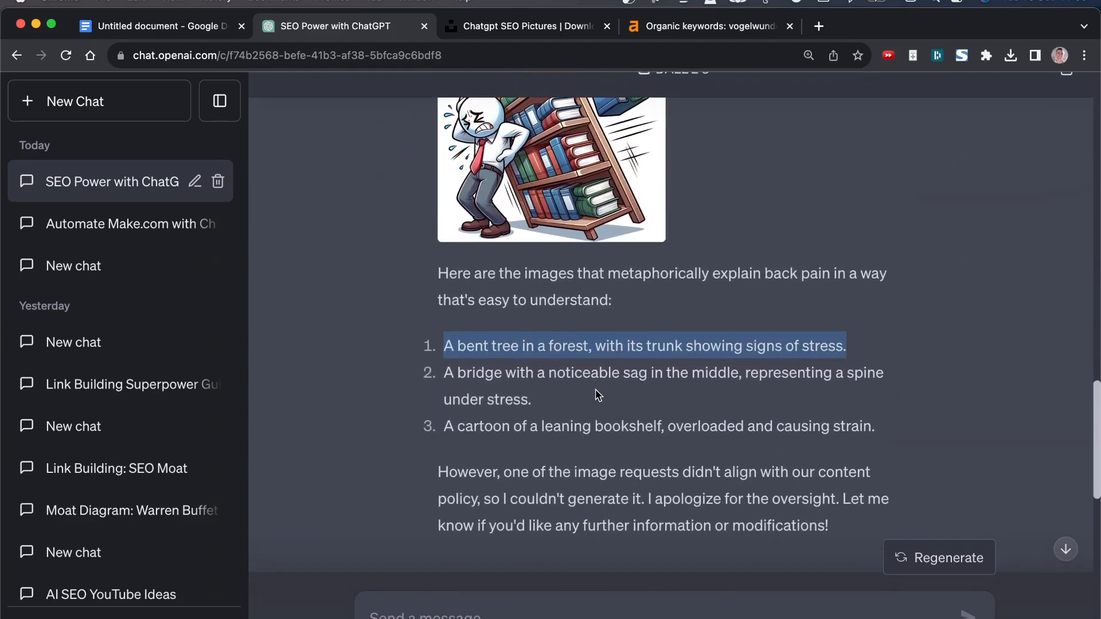
scroll(597, 395, "down", 2)
scroll(602, 453, "up", 2)
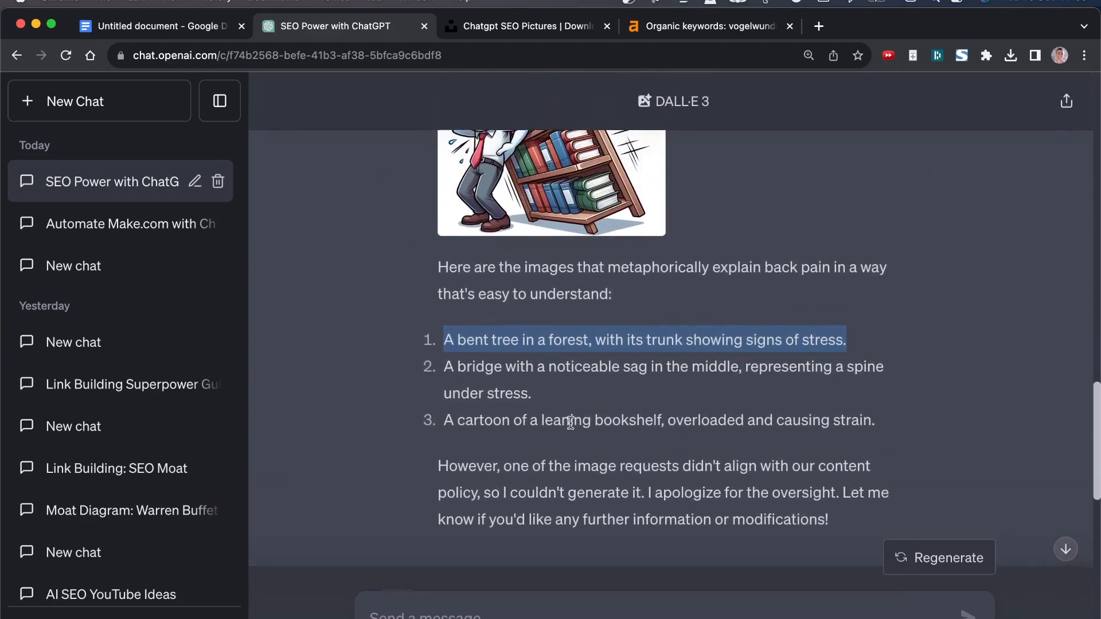
scroll(522, 431, "up", 2)
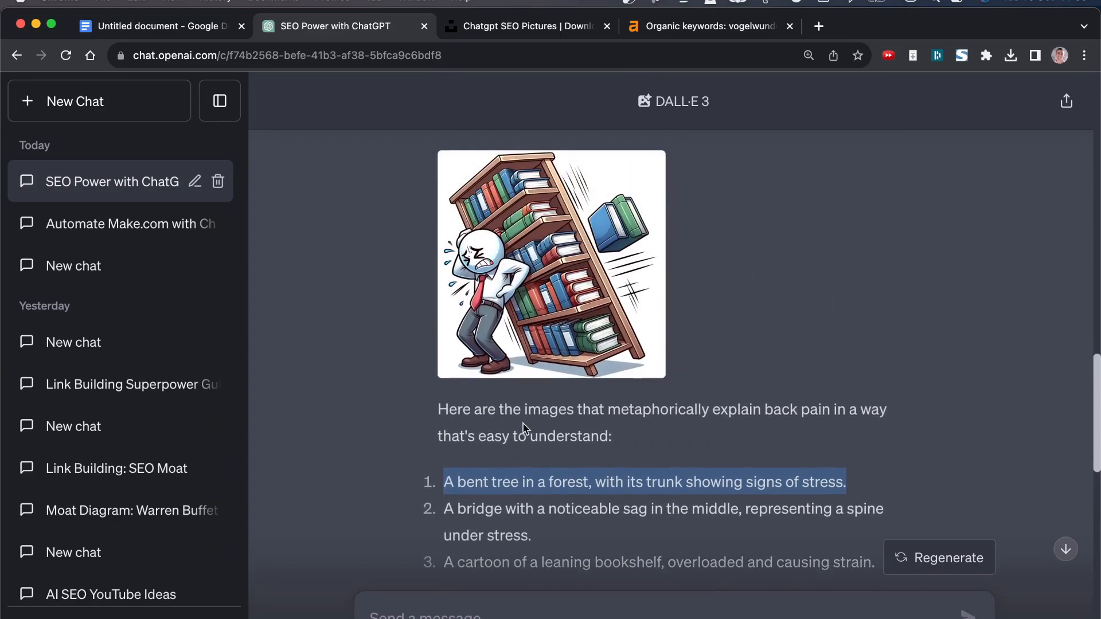
scroll(746, 425, "down", 1)
scroll(867, 420, "up", 4)
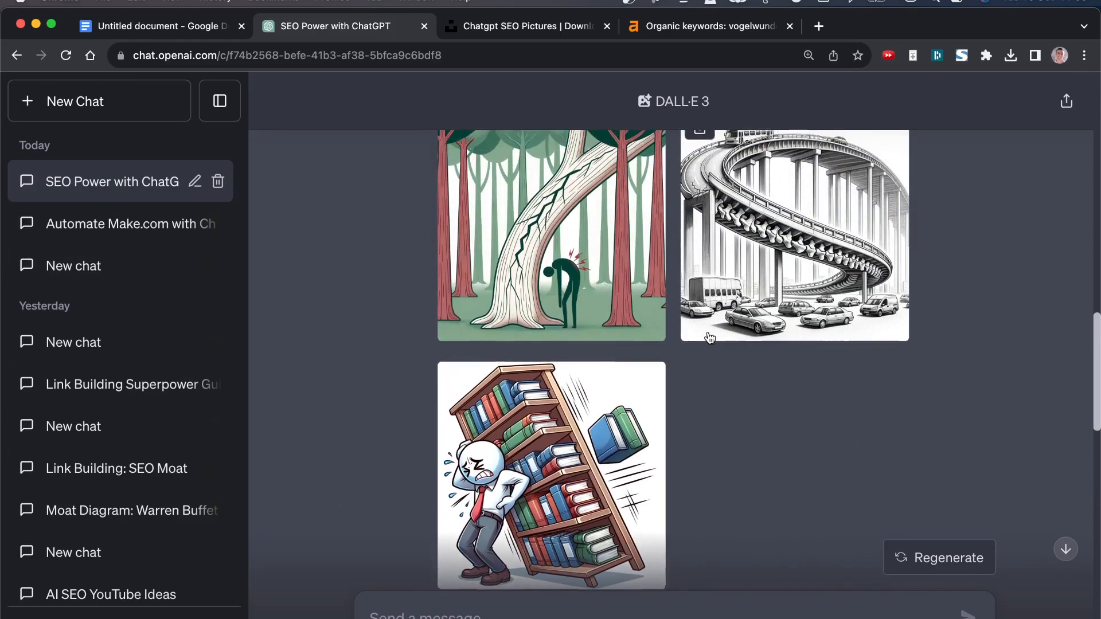
scroll(697, 322, "up", 2)
scroll(693, 313, "up", 1)
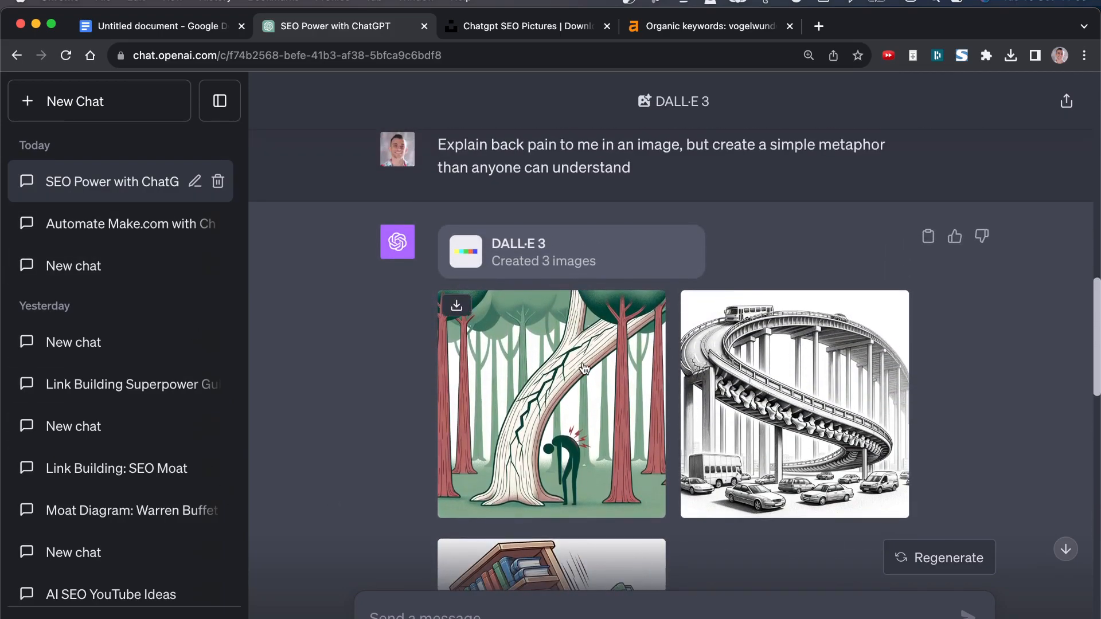
Review the whole conversation, from the heart diagram back to the first SEO images and the back pain prompt.
scroll(648, 459, "down", 10)
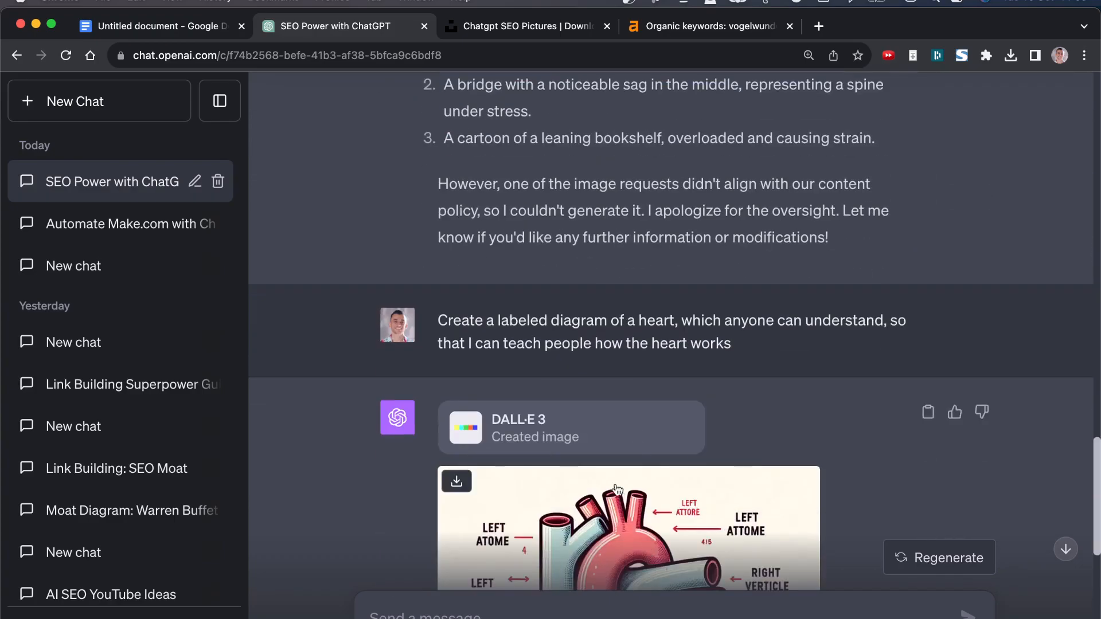
scroll(663, 466, "down", 10)
scroll(691, 317, "up", 4)
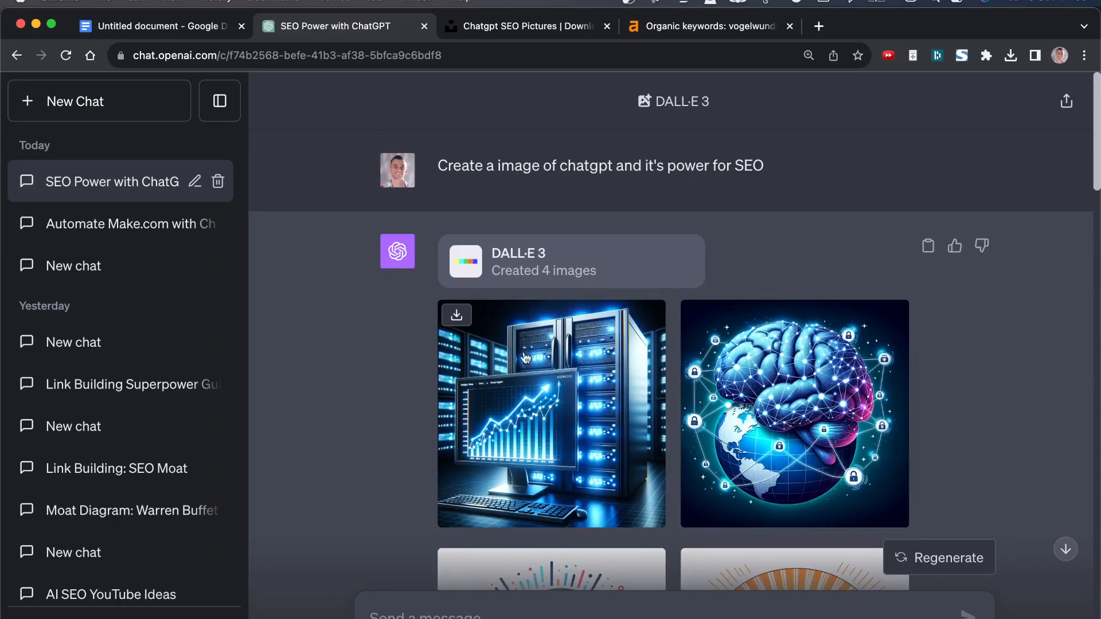
scroll(691, 317, "down", 15)
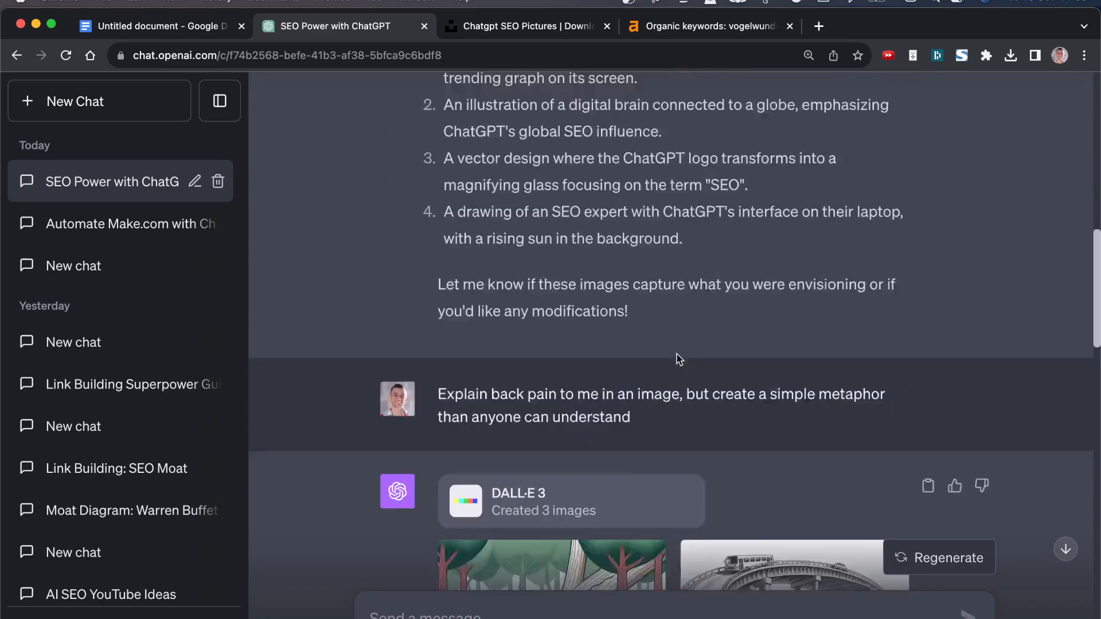
scroll(632, 397, "up", 12)
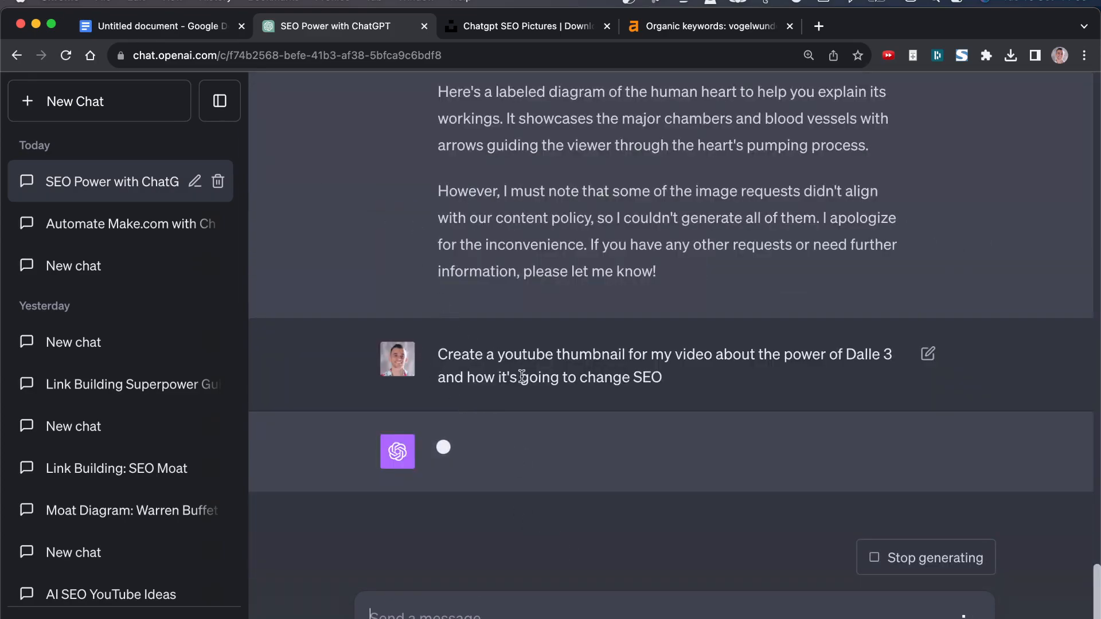
Highlight and reread the prompt for a YouTube thumbnail about the power of Dalle 3 and how it's going to change SEO.
left_click_drag(438, 197, 718, 245)
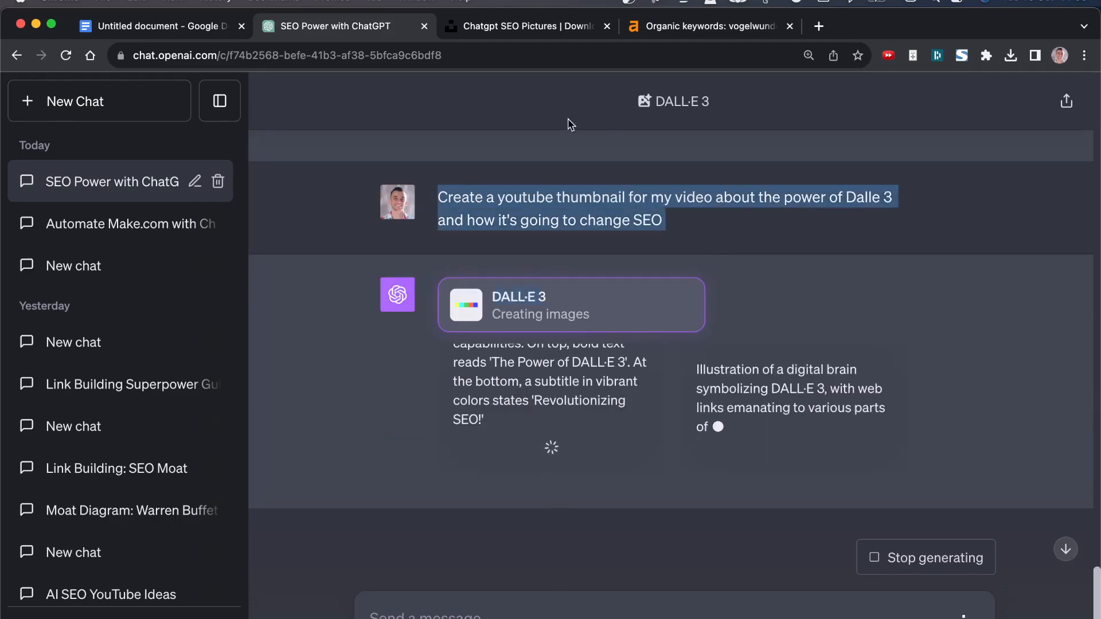
left_click(707, 255)
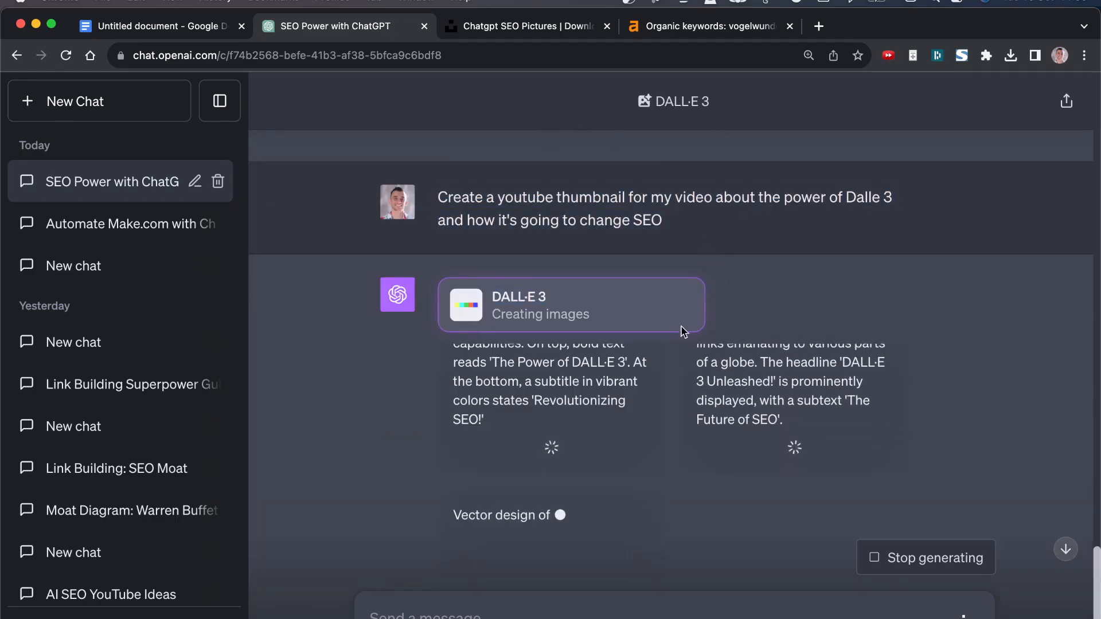
Highlight the YouTube thumbnail prompt once more and compare it with the Premium package's price, quantity and delivery time on the Fiverr thumbnail gig.
scroll(660, 315, "up", 2)
left_click_drag(687, 338, 432, 325)
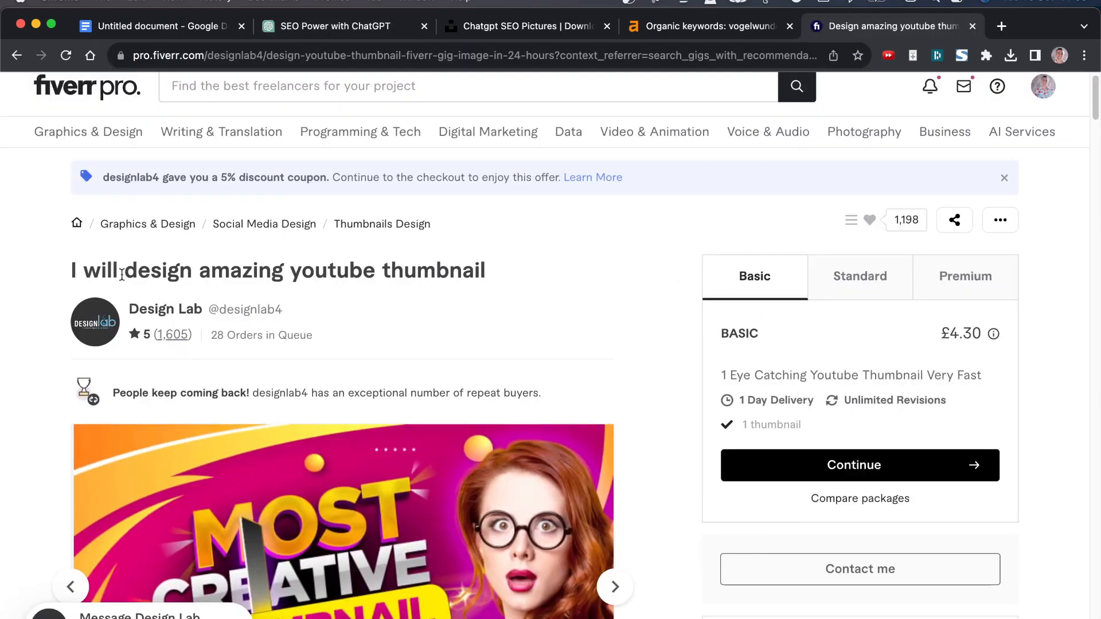
left_click(940, 281)
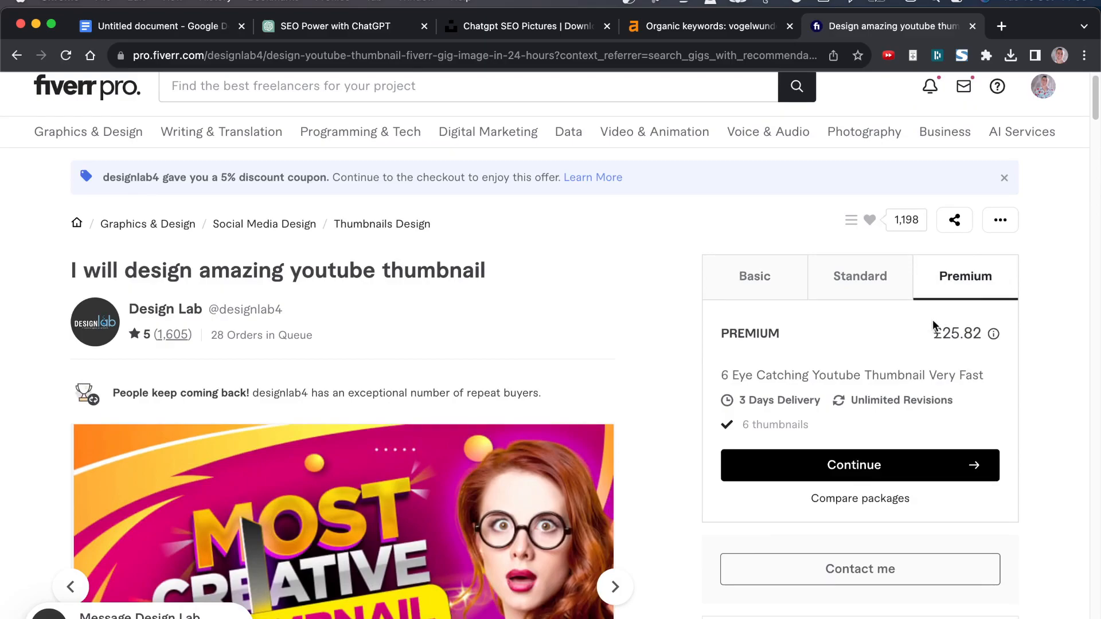
left_click_drag(932, 331, 1004, 356)
left_click_drag(721, 375, 1013, 380)
left_click_drag(739, 400, 808, 403)
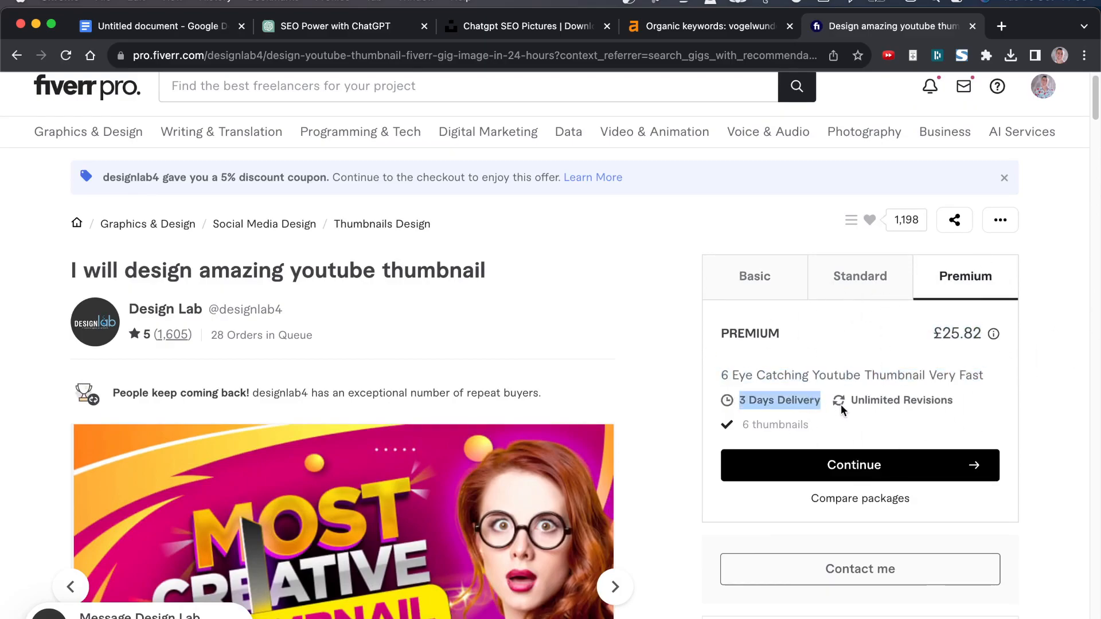
left_click(932, 330)
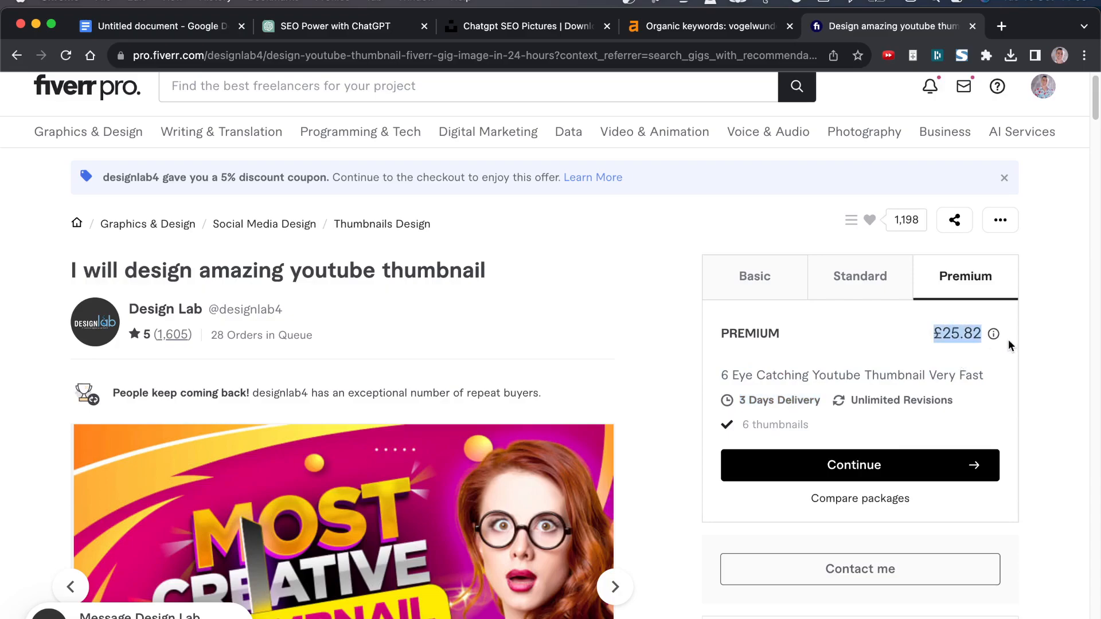
Look through the Fiverr gig's sample thumbnails and its service description.
scroll(628, 376, "down", 5)
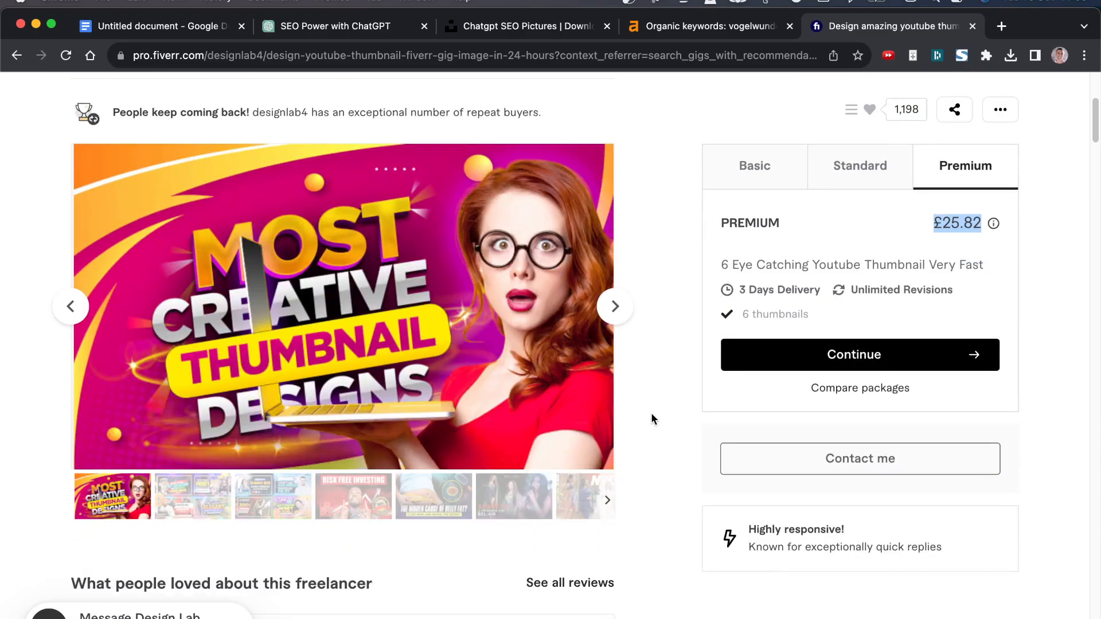
scroll(650, 411, "up", 5)
scroll(651, 447, "down", 2)
scroll(658, 489, "up", 15)
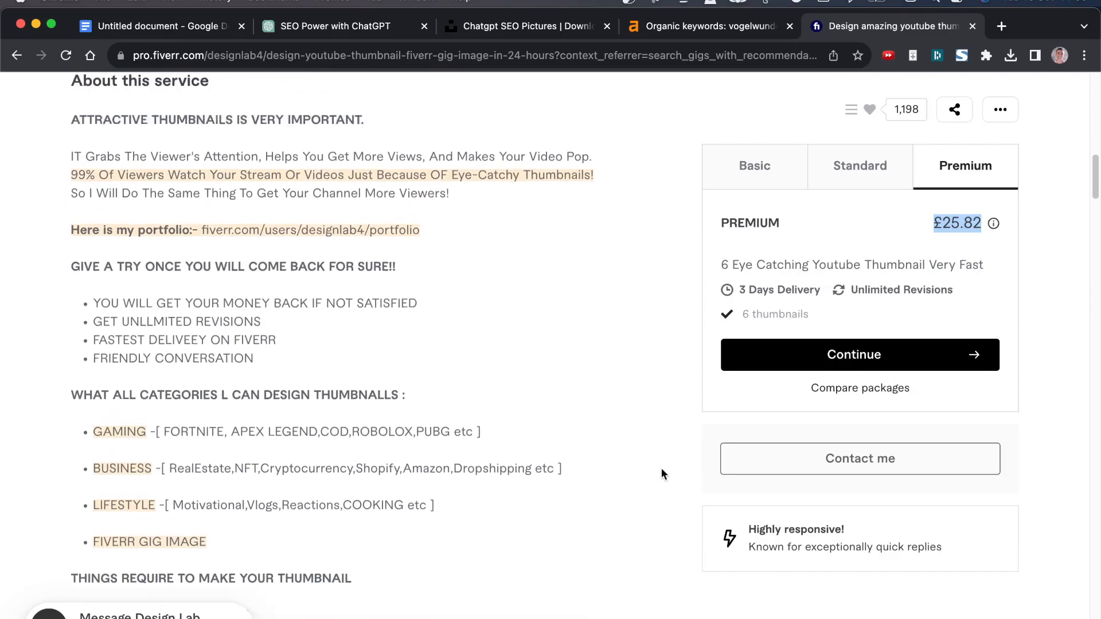
scroll(654, 436, "up", 5)
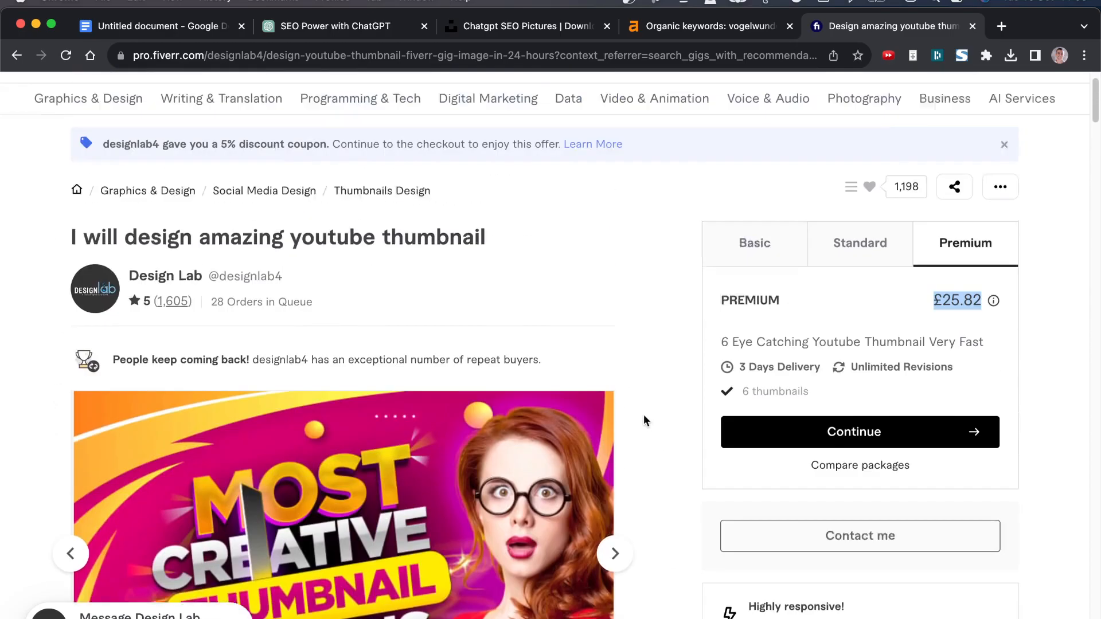
Return to the ChatGPT conversation and review the YouTube thumbnail prompt with the descriptions of the images being generated.
left_click(326, 36)
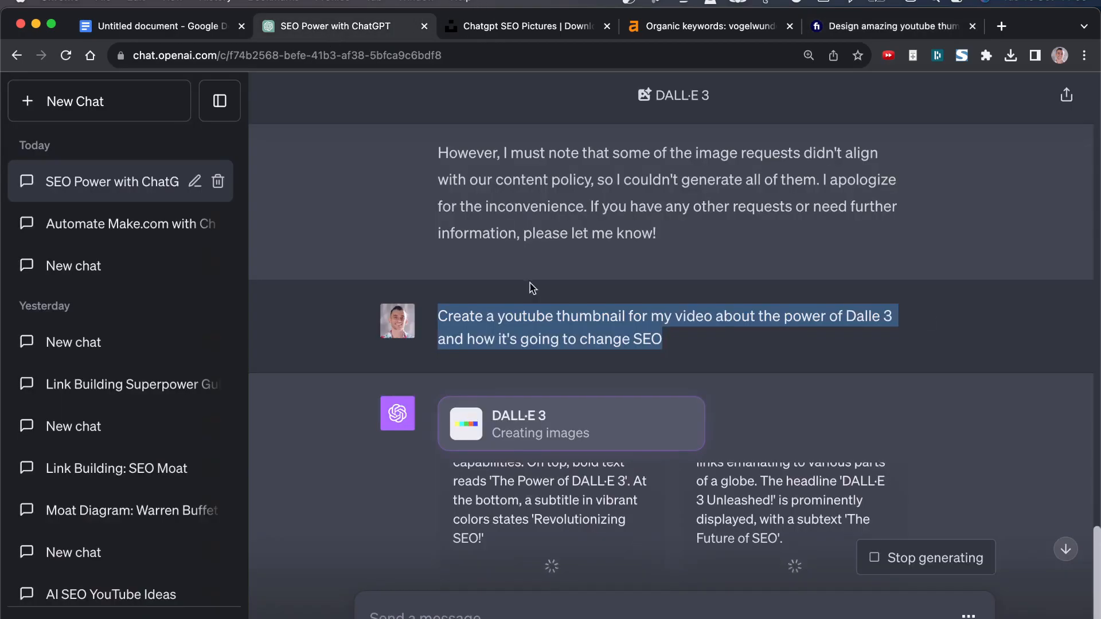
scroll(578, 310, "down", 5)
scroll(582, 221, "up", 5)
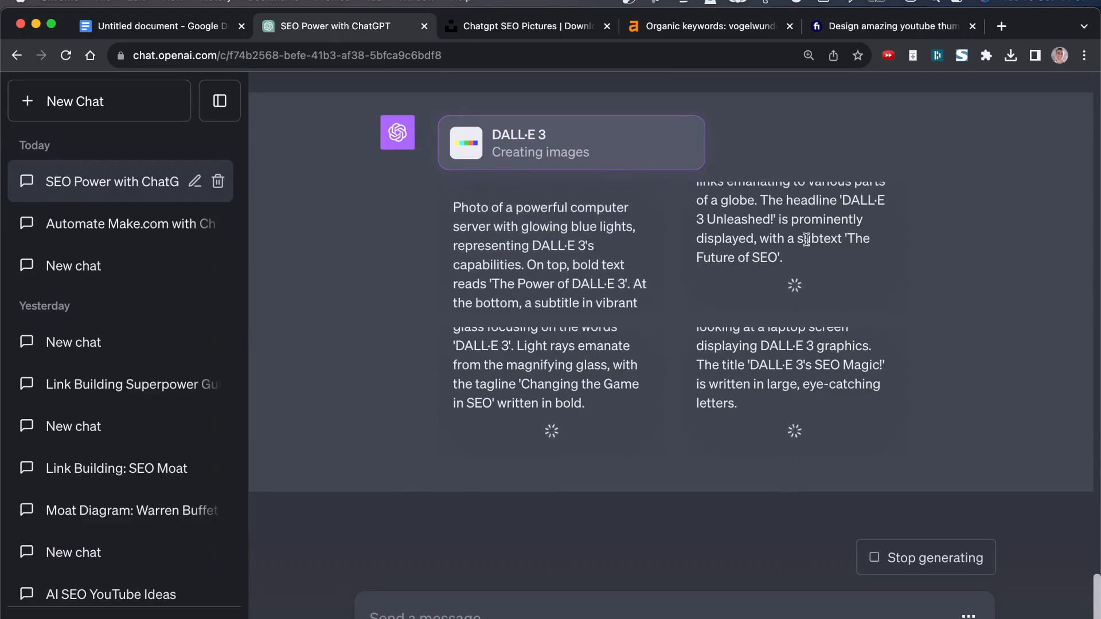
left_click(508, 164)
scroll(459, 158, "up", 1)
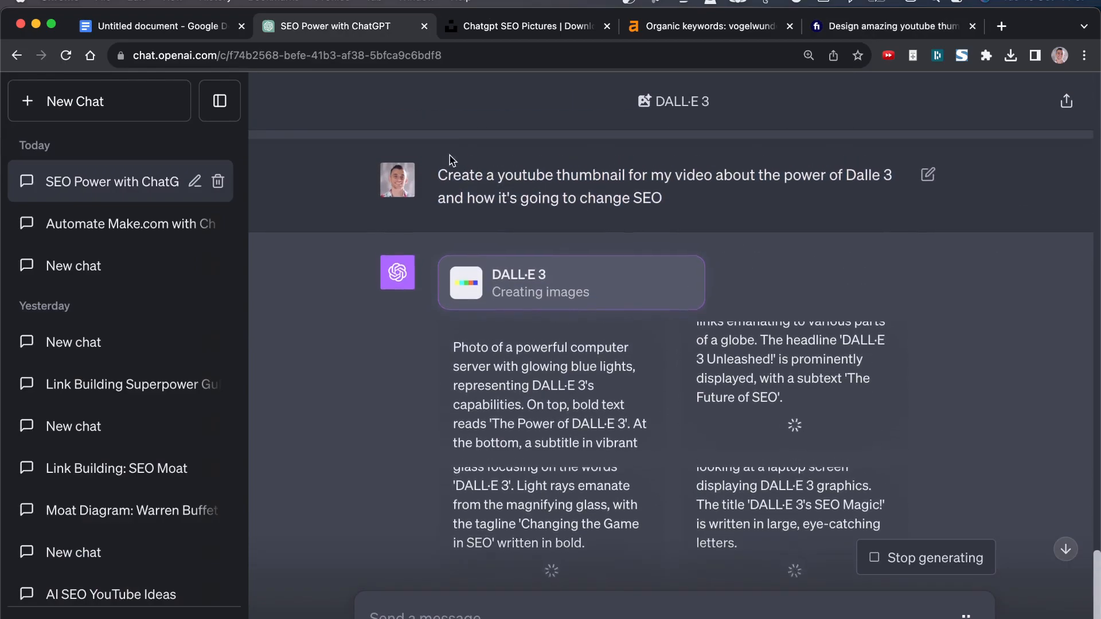
left_click_drag(440, 167, 740, 208)
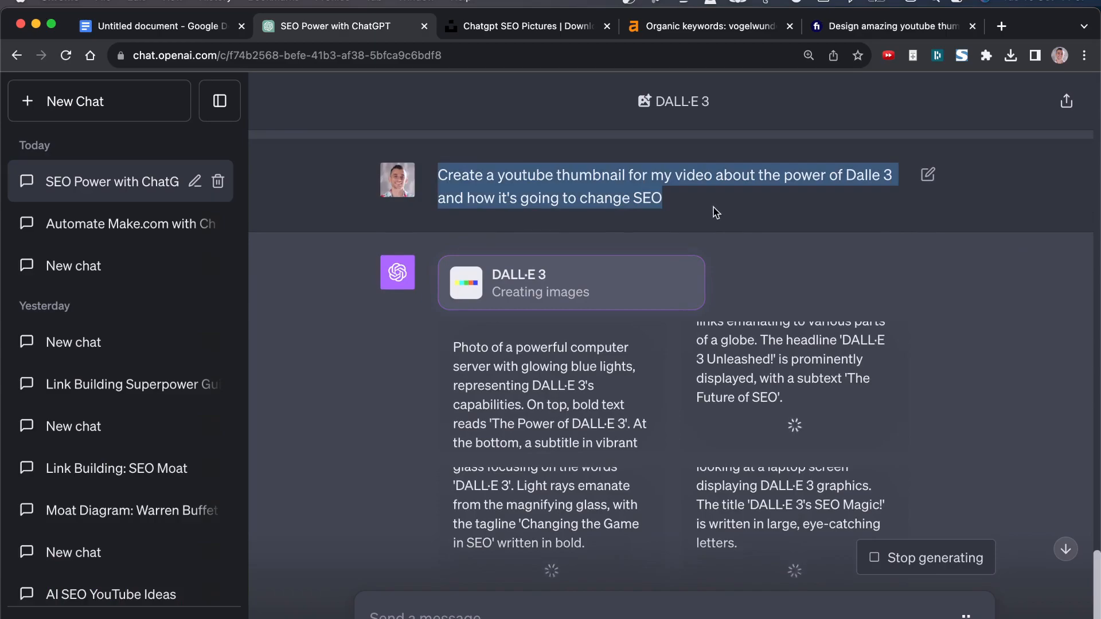
scroll(701, 225, "down", 2)
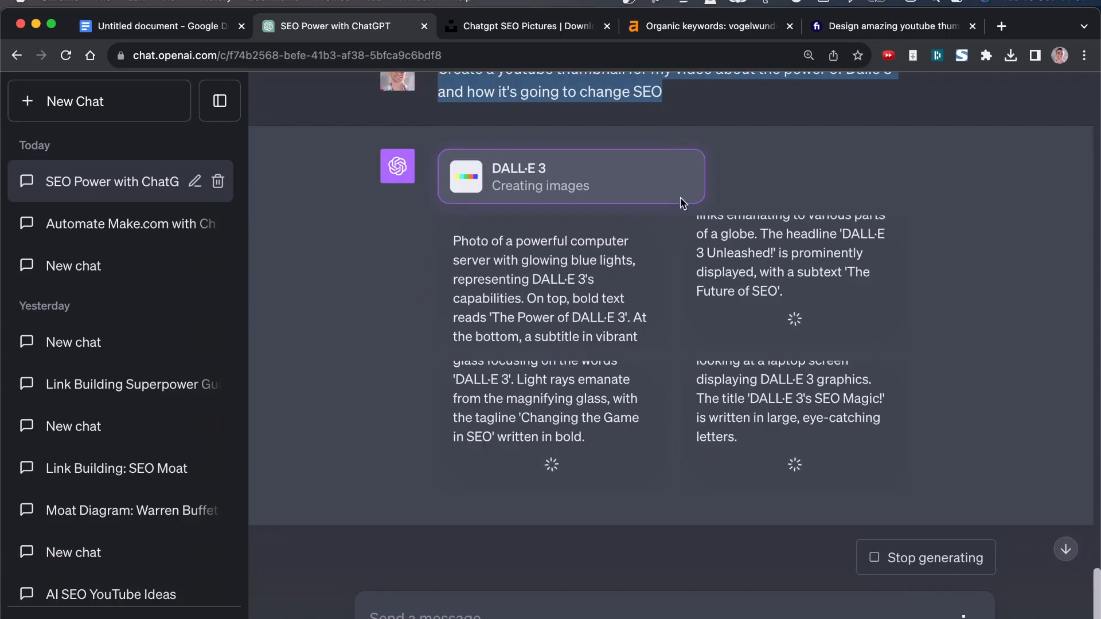
Reread the prompt about the power of Dalle 3 and follow the image generation below it.
scroll(979, 208, "up", 1)
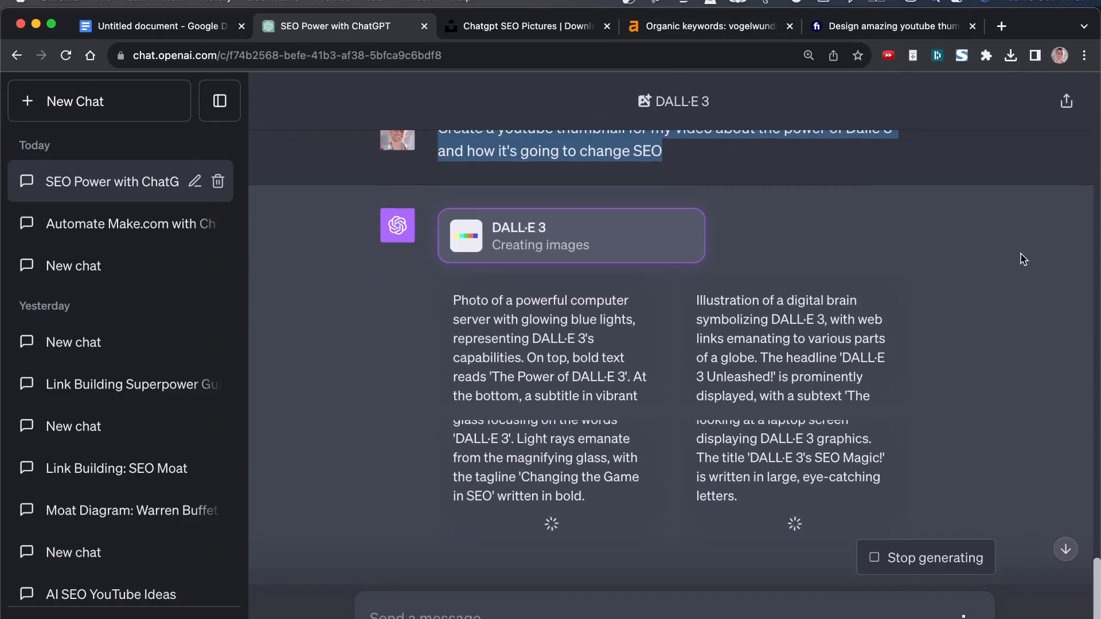
scroll(1081, 233, "up", 1)
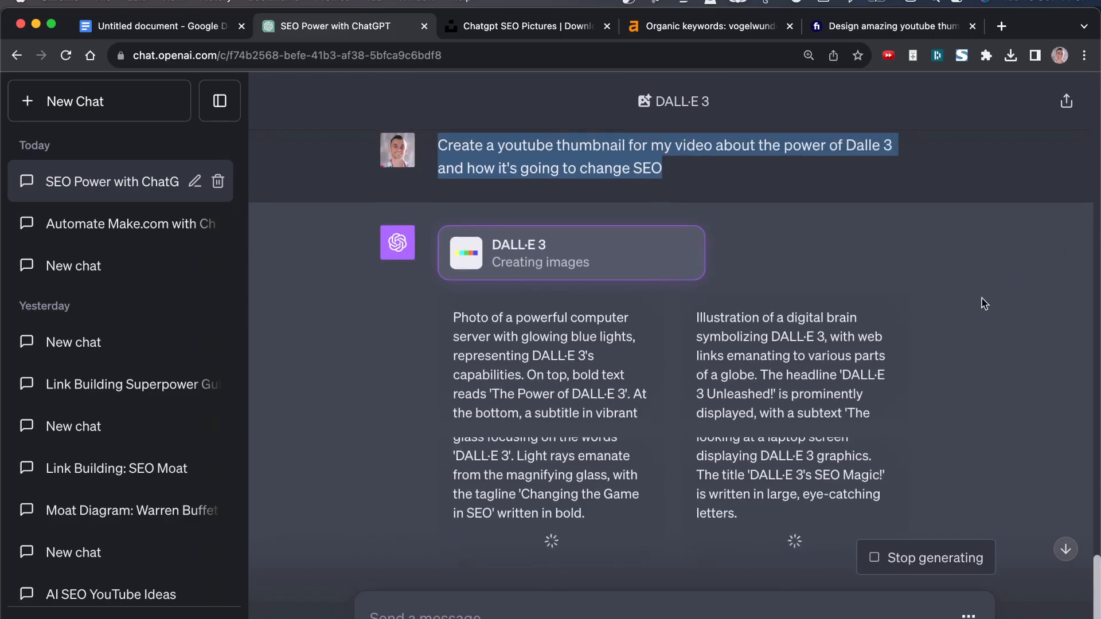
scroll(915, 375, "up", 2)
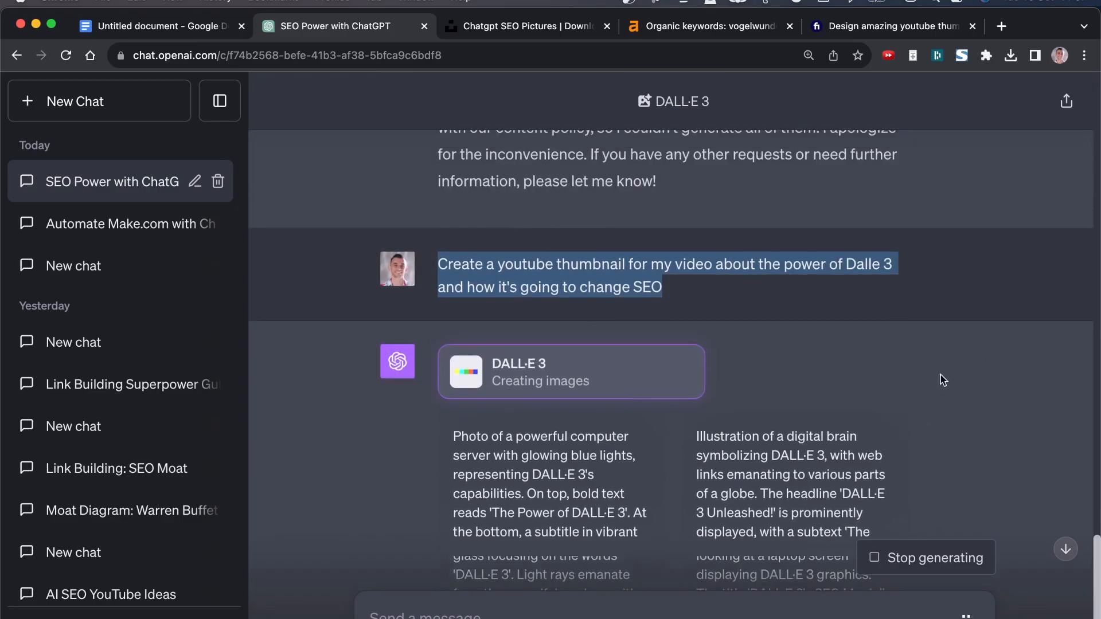
left_click(510, 277)
left_click_drag(434, 265, 671, 295)
scroll(612, 241, "down", 2)
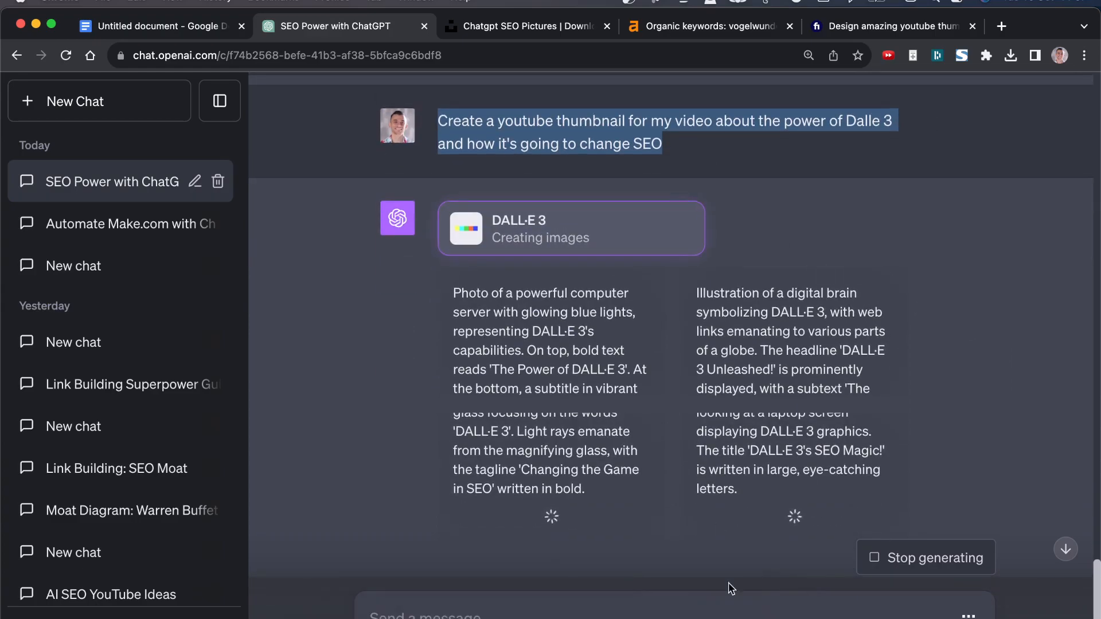
Enlarge and inspect the amazed-men laptop thumbnail and the computer server thumbnail, closing each view.
mouse_move(459, 372)
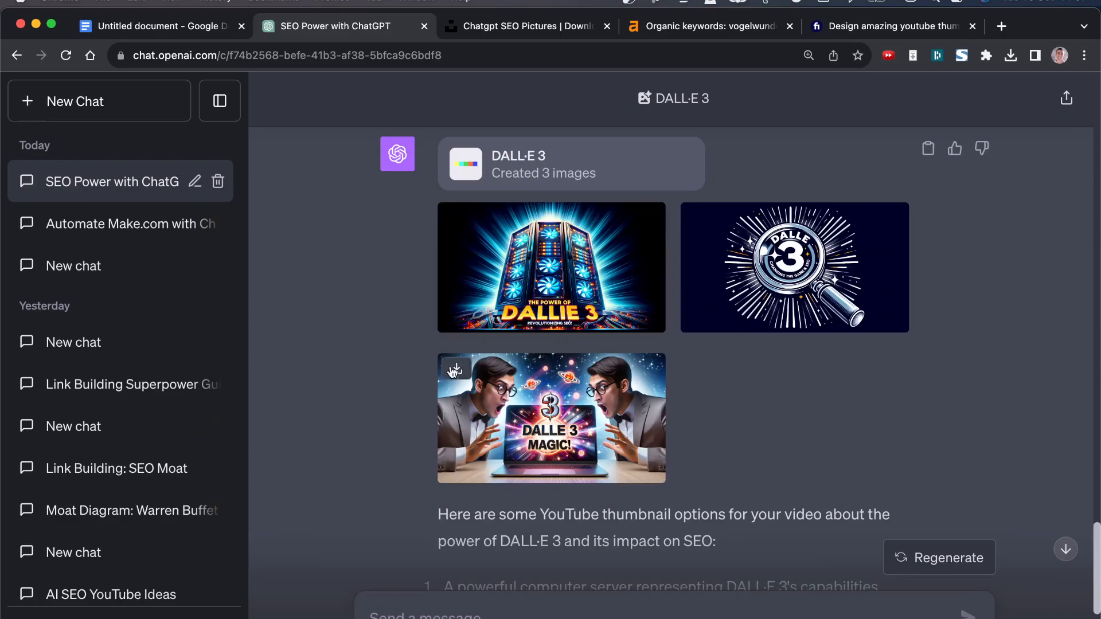
left_click(592, 383)
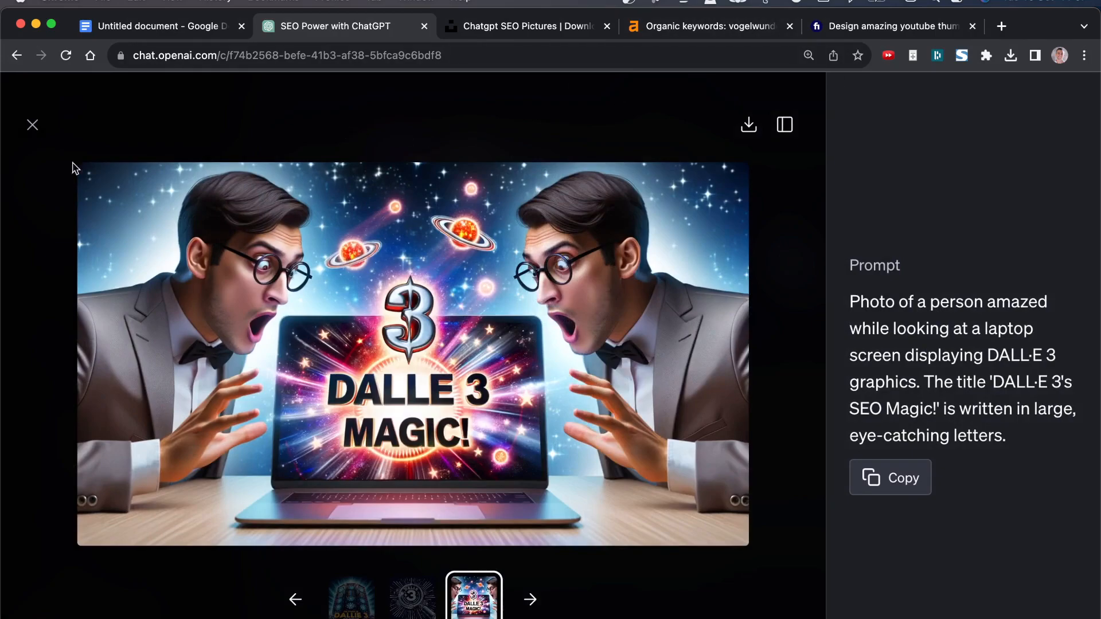
left_click(33, 123)
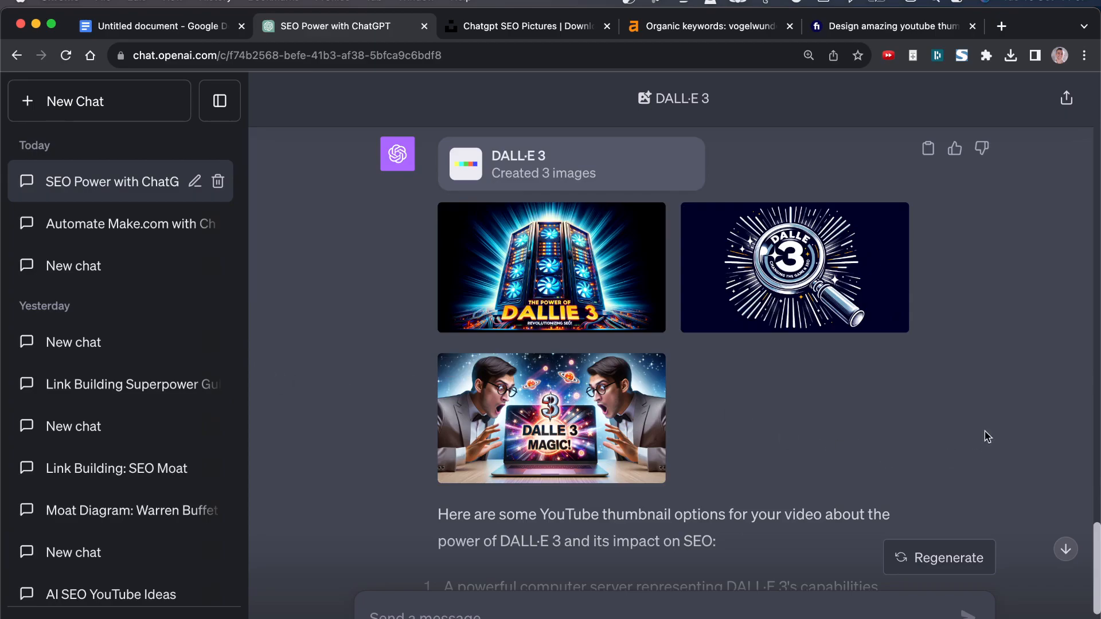
left_click(488, 318)
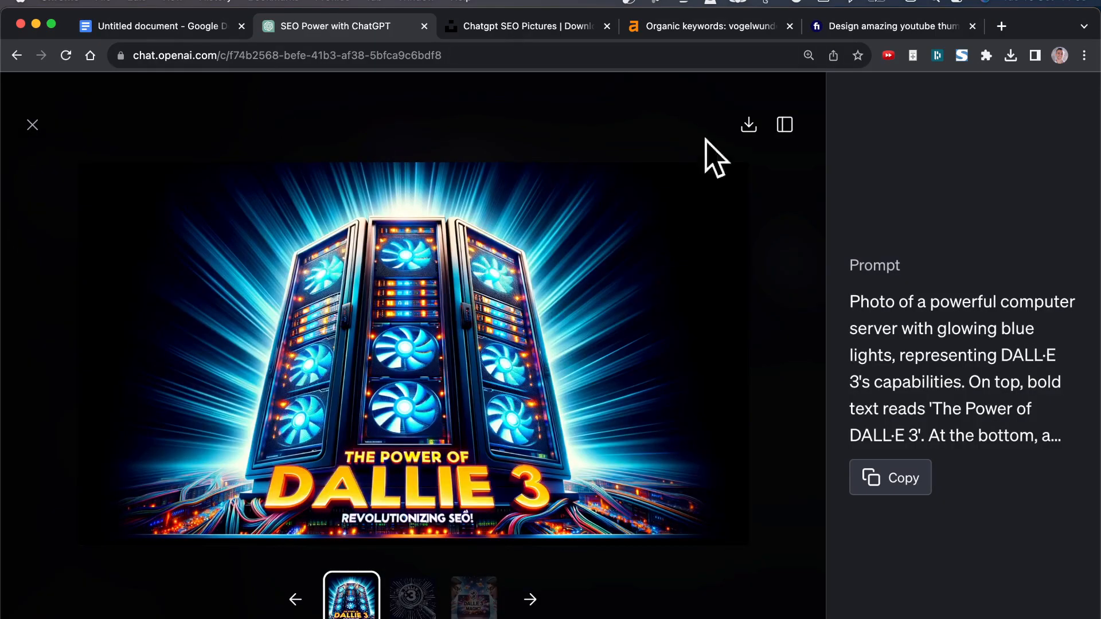
left_click(32, 125)
Highlight and read the three thumbnail descriptions and the request for Twitter, LinkedIn and YouTube community posts to promote the content.
scroll(635, 450, "down", 3)
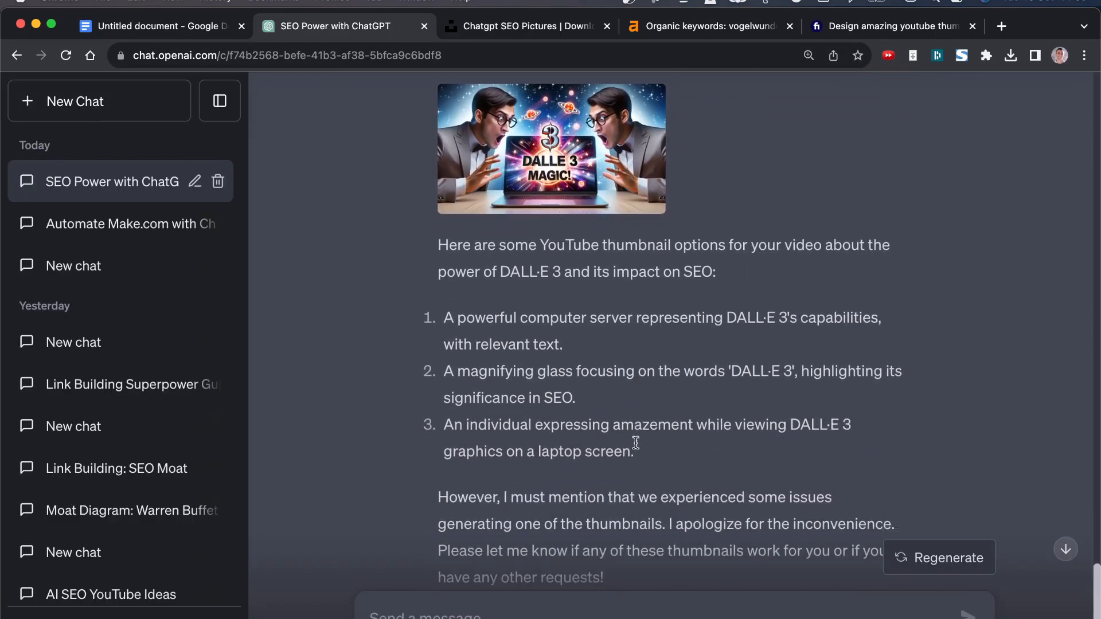
left_click_drag(425, 303, 668, 447)
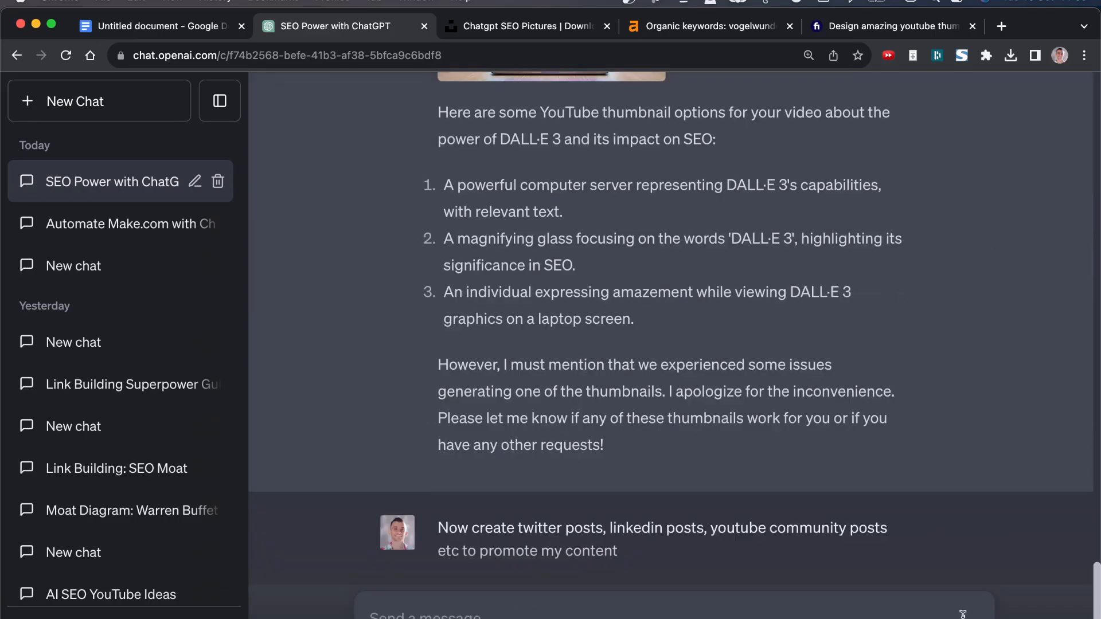
left_click_drag(437, 356, 664, 310)
left_click(706, 263)
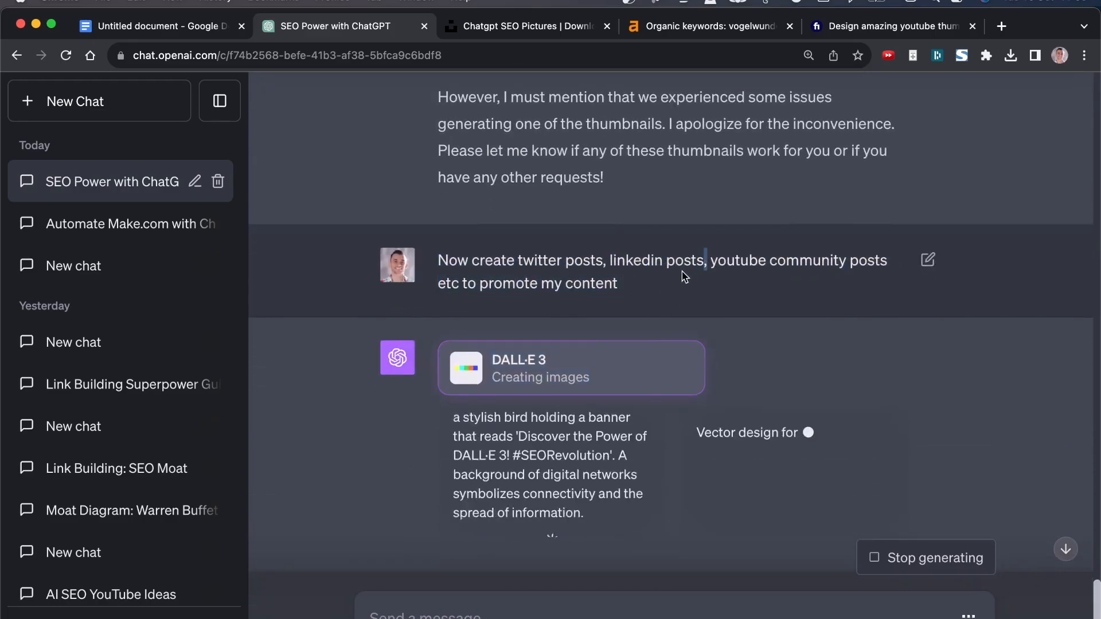
Review the conversation back to the back pain metaphors, and read the descriptions of the social media post images being generated.
scroll(832, 385, "up", 20)
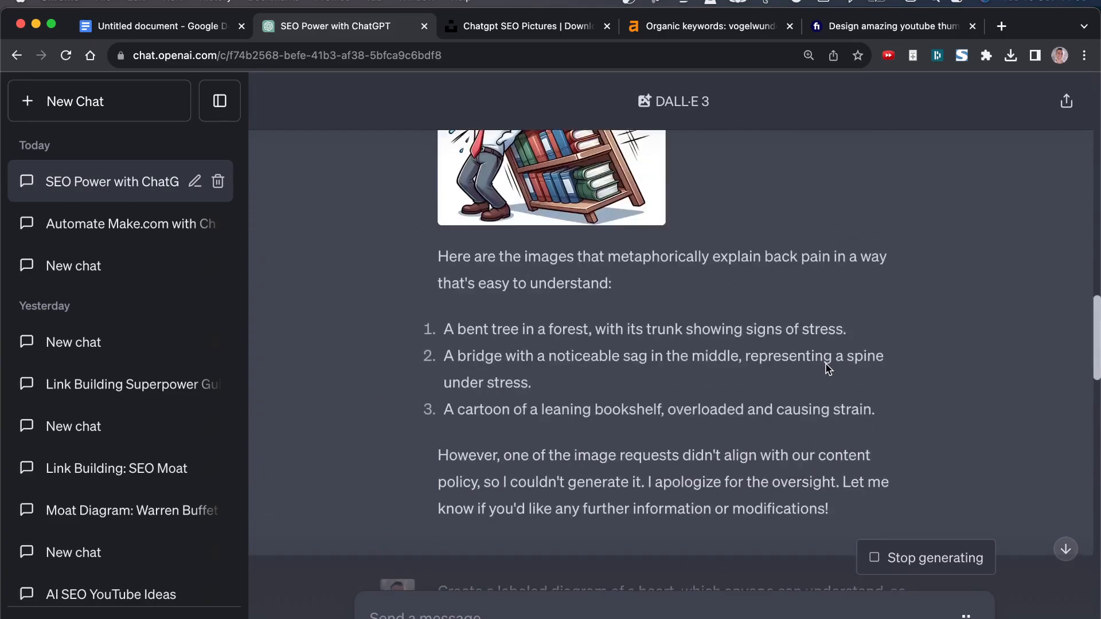
scroll(677, 493, "down", 20)
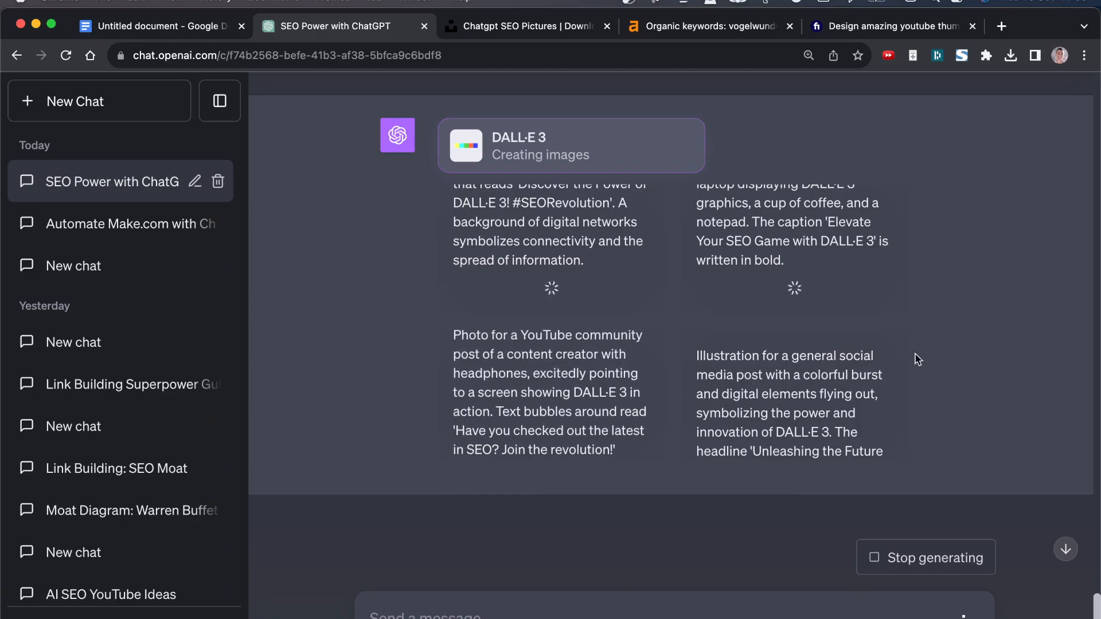
scroll(962, 325, "up", 5)
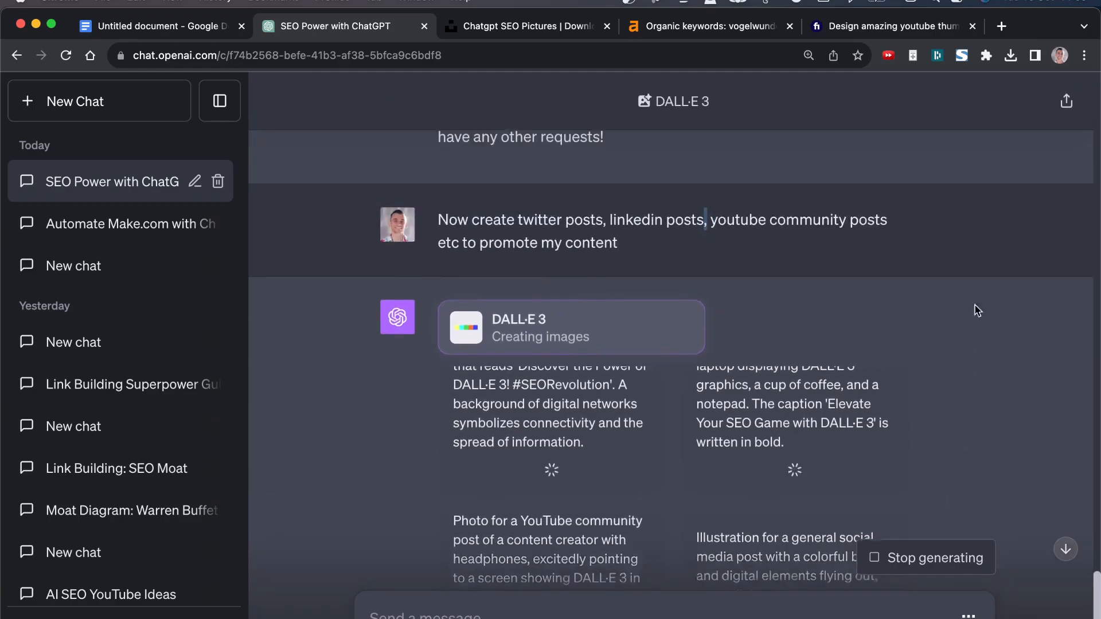
scroll(908, 417, "down", 5)
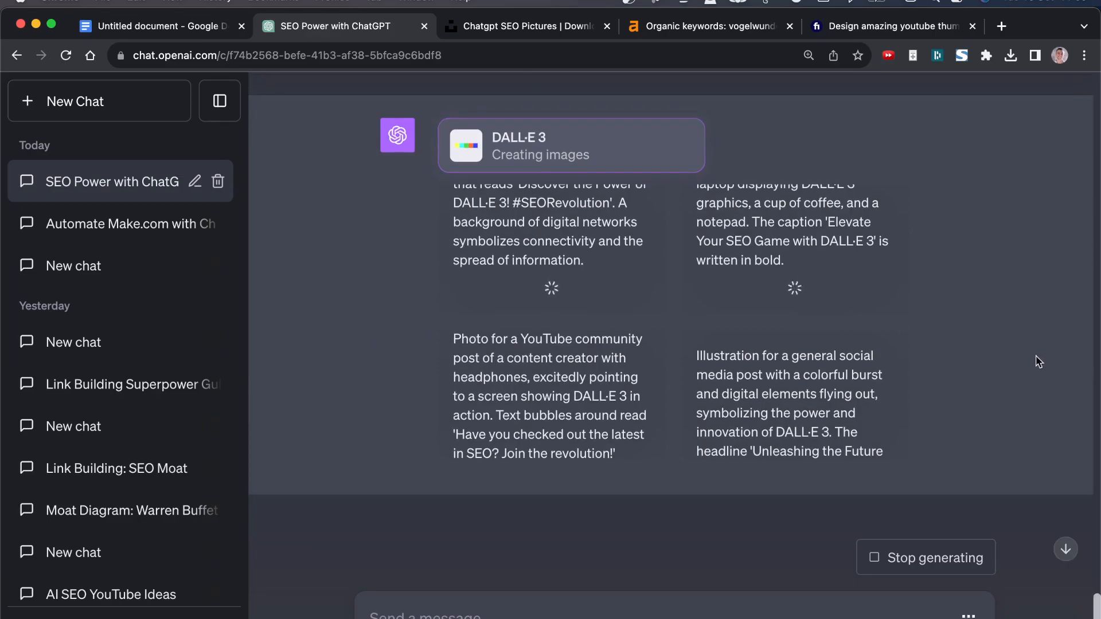
Enlarge and inspect the generated colorful SEO illustration for a general social media post.
left_click(900, 367)
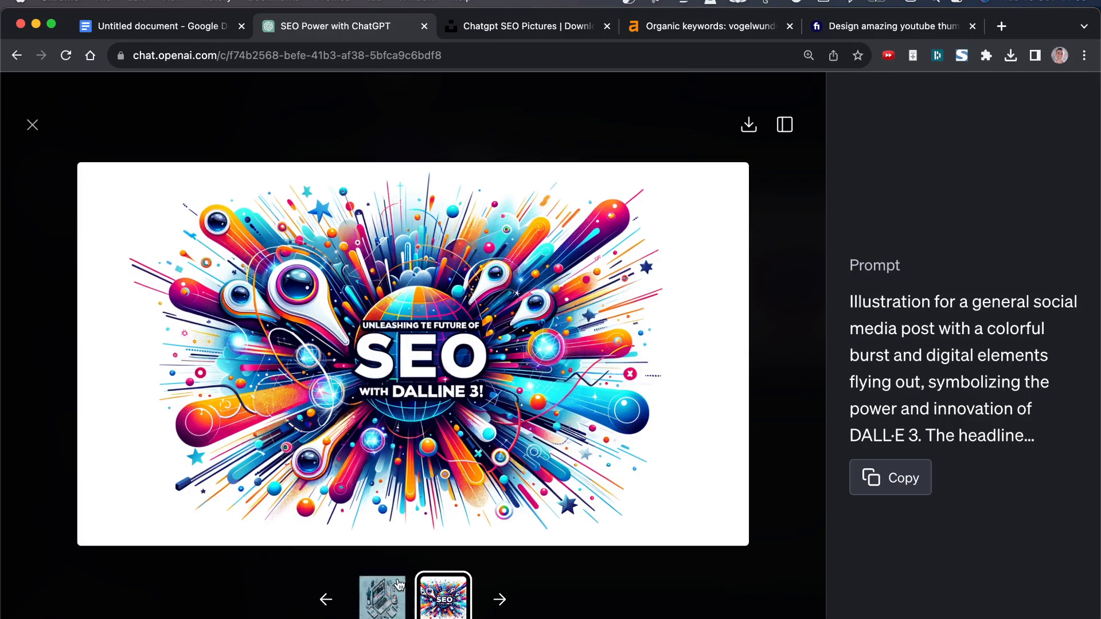
key("Escape")
left_click(628, 251)
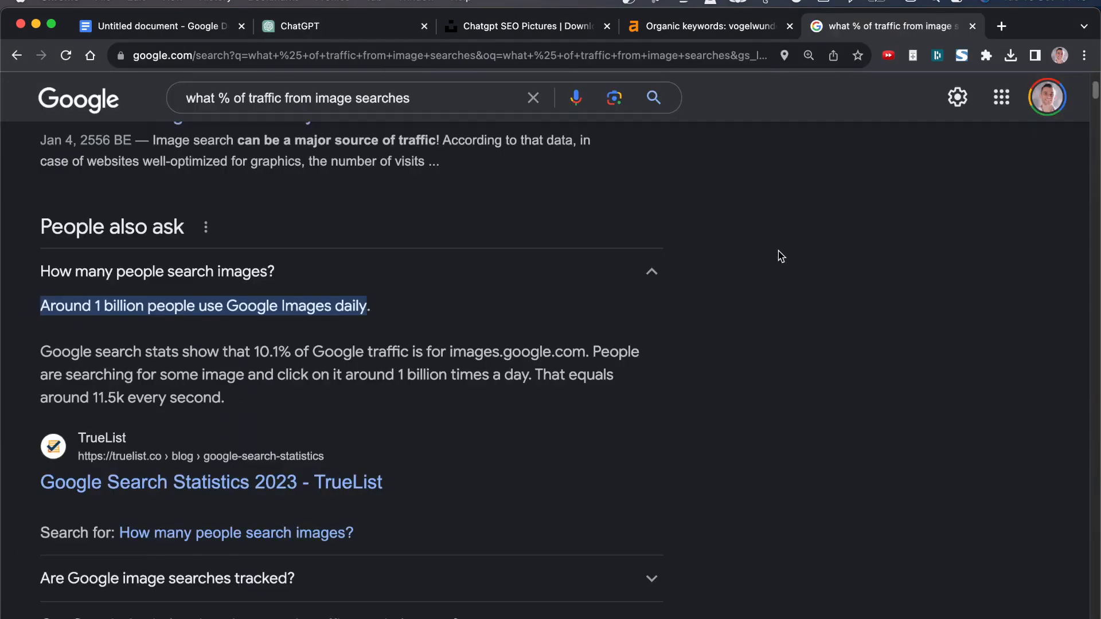
Highlight and read the answer to "How many people search images?" in the Google results on image search traffic.
scroll(776, 253, "up", 1)
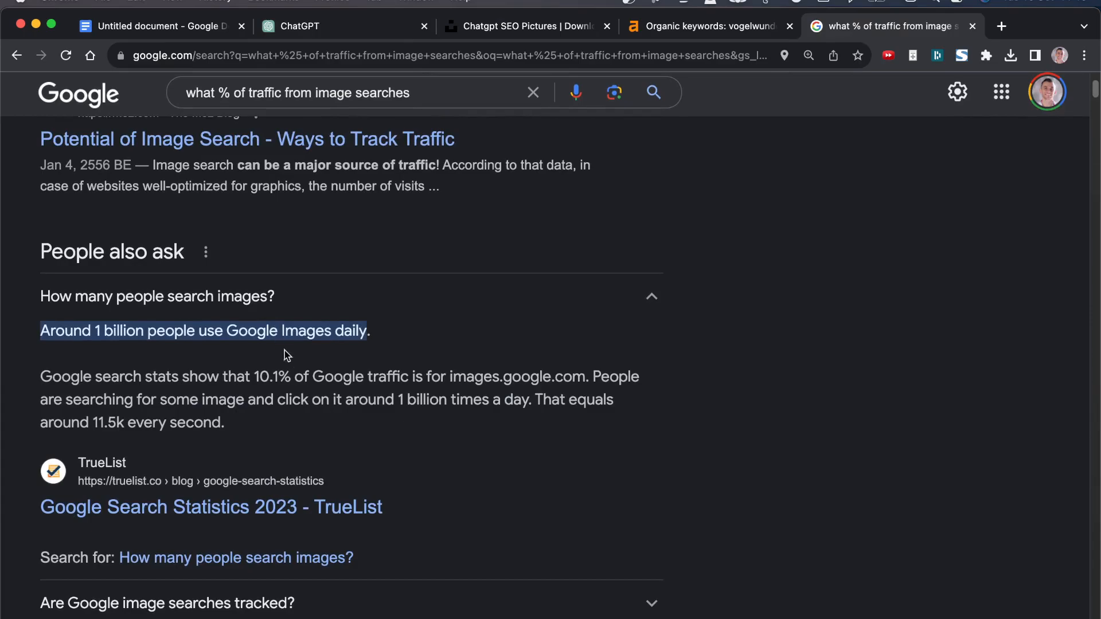
left_click_drag(410, 383, 279, 377)
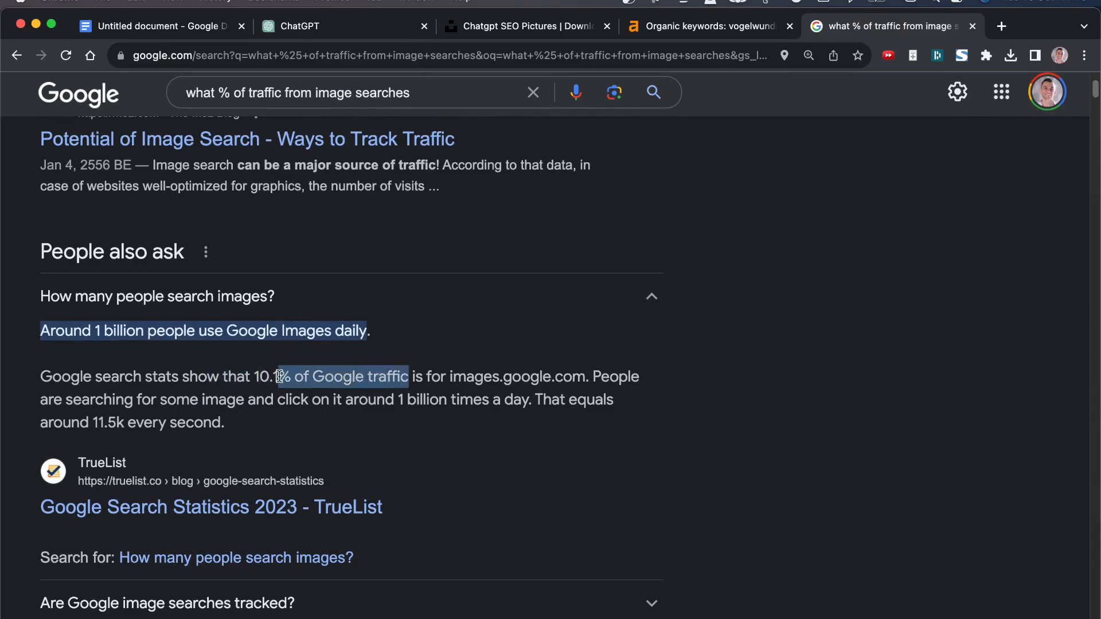
left_click(547, 377)
left_click_drag(590, 377, 5, 377)
left_click(18, 325)
left_click_drag(14, 325, 315, 433)
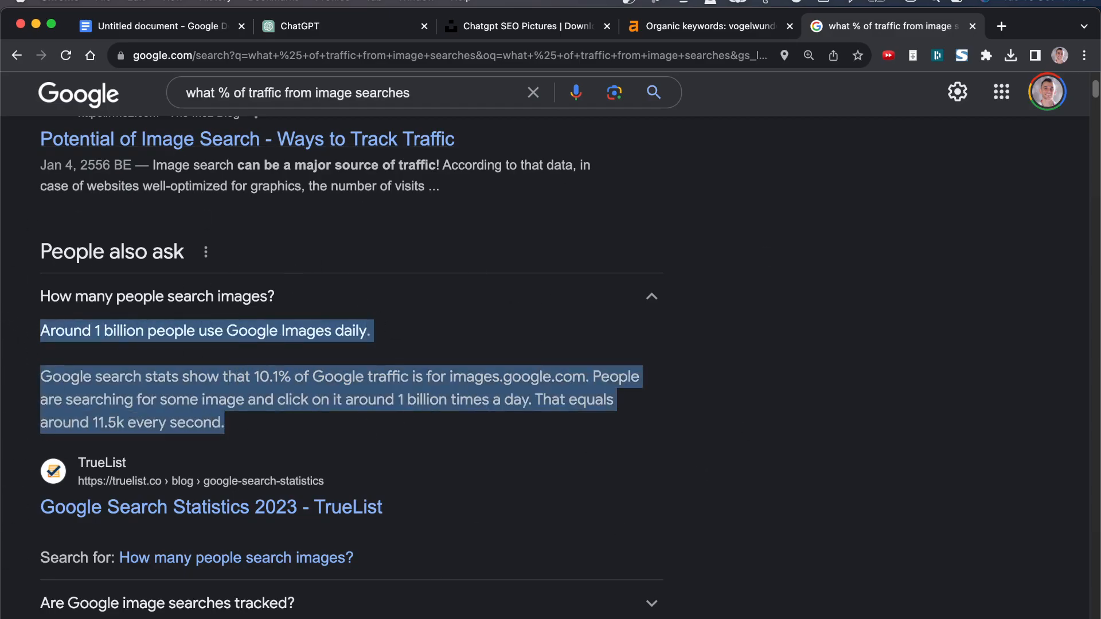
Glance at the new ChatGPT chat, return to the Google results on image search traffic and clear the text highlight.
left_click(283, 24)
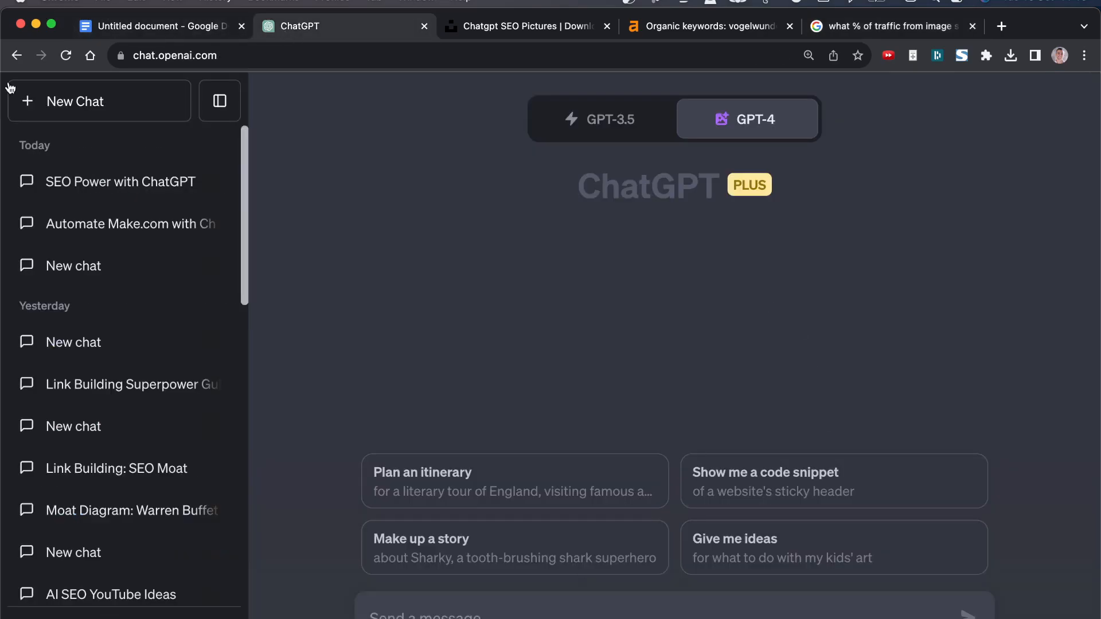
left_click(907, 26)
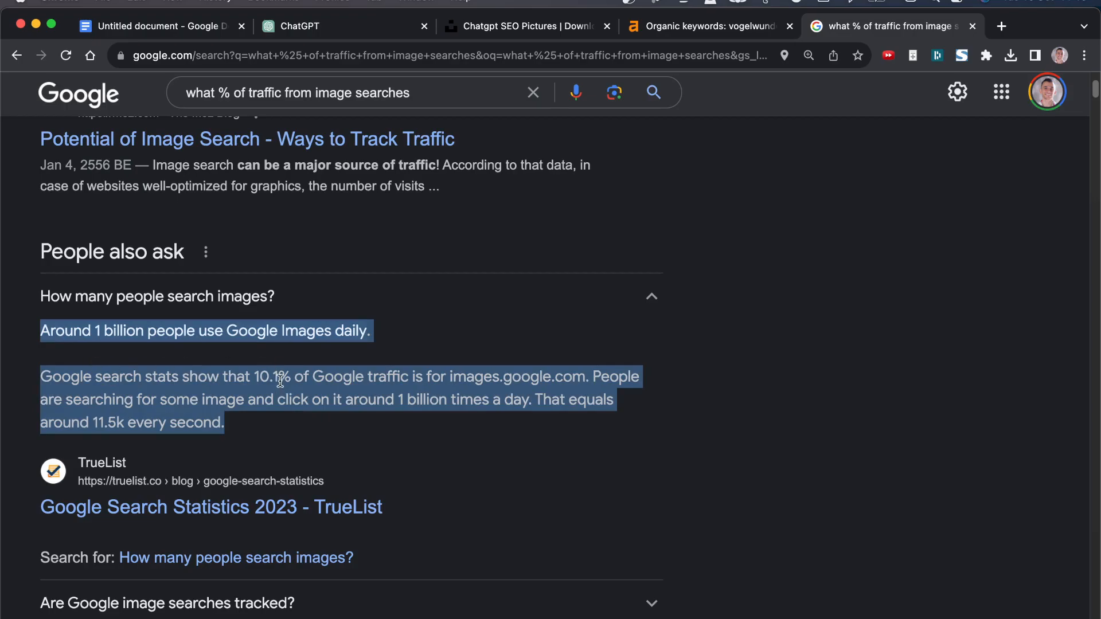
left_click(834, 448)
scroll(745, 413, "up", 1)
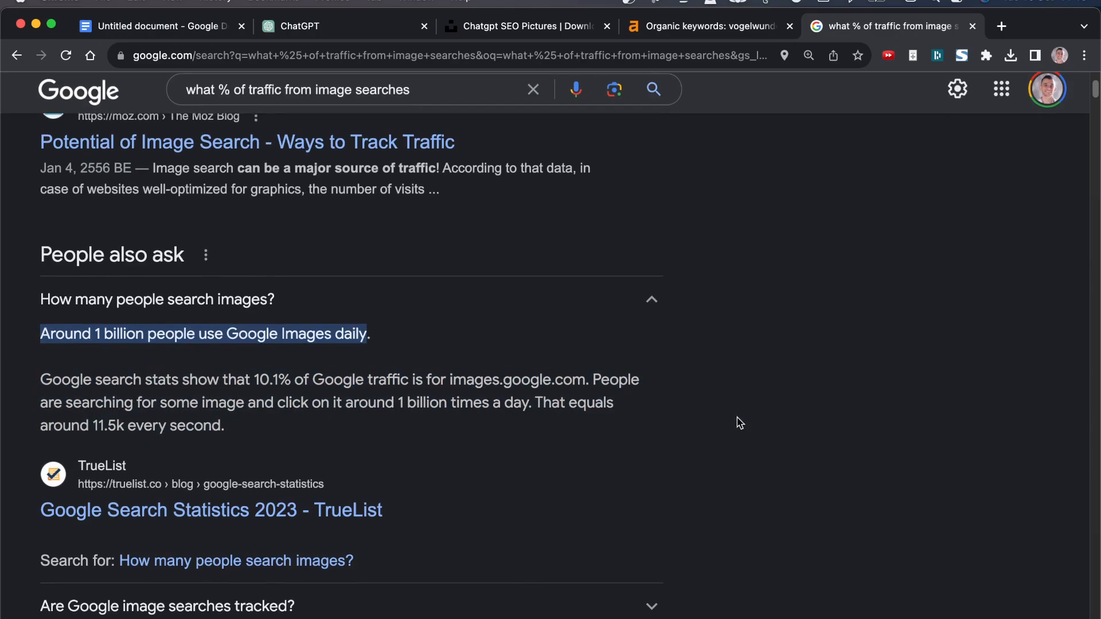
Look through Google's blog article "Supercharging Search with generative AI", highlighting its title and enlarging the page for reading.
scroll(750, 586, "down", 1)
mouse_move(765, 614)
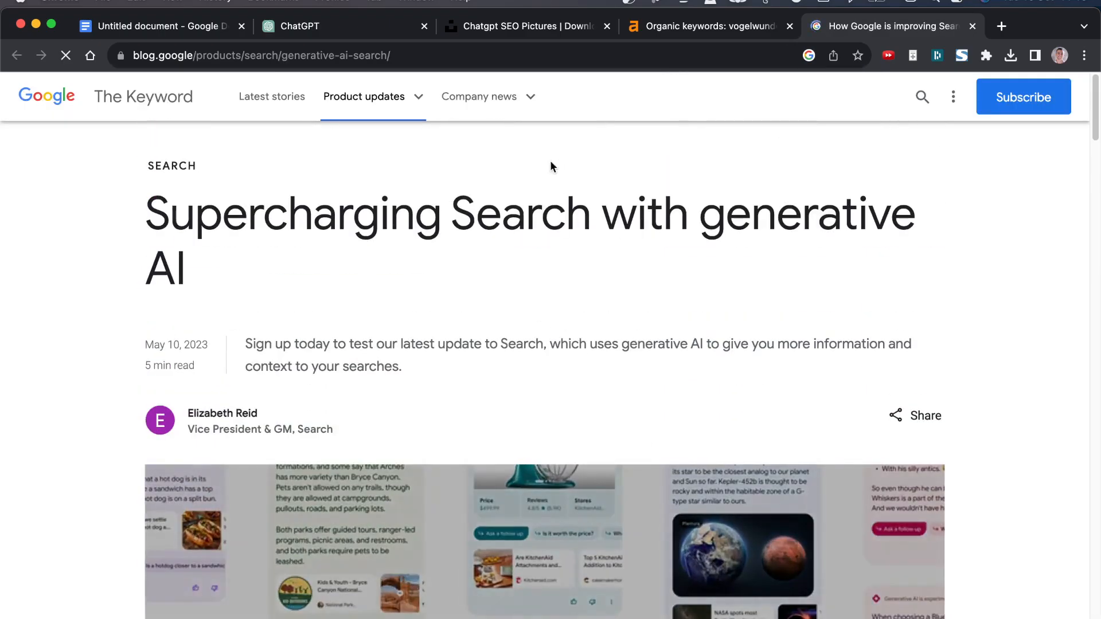
left_click_drag(118, 201, 337, 297)
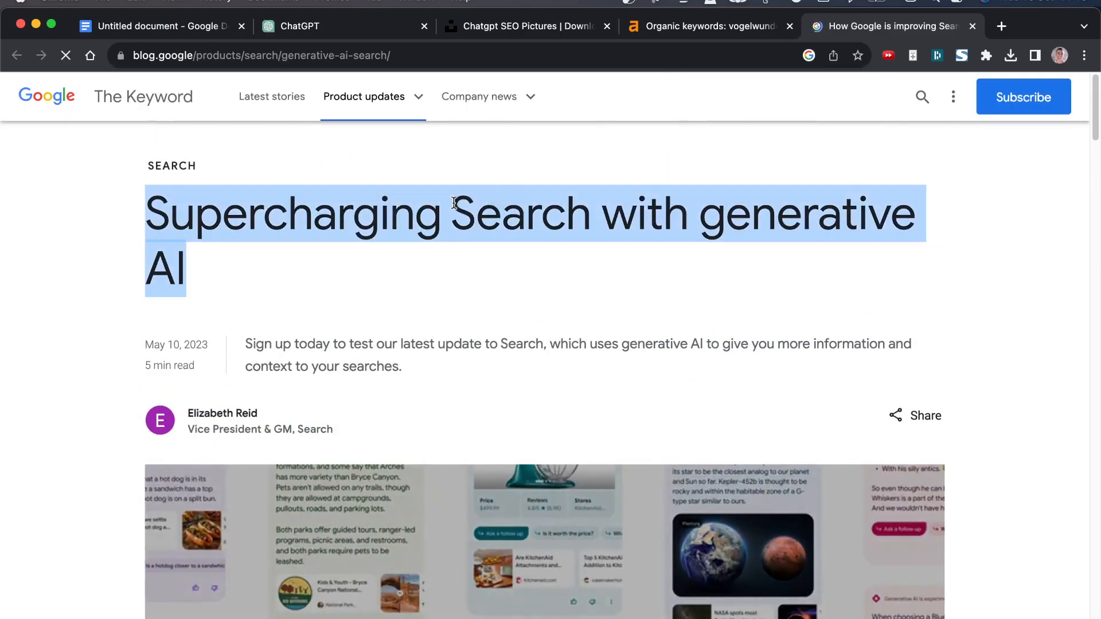
scroll(711, 370, "down", 10)
scroll(748, 518, "up", 8)
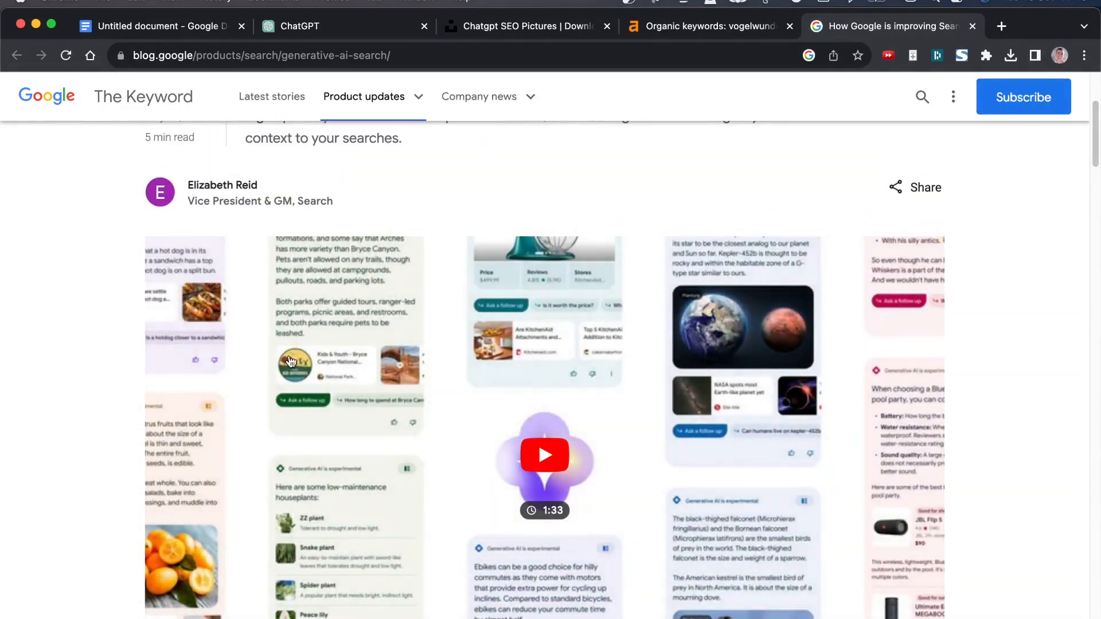
key("super+equal")
key("super+equal")
scroll(223, 183, "up", 2)
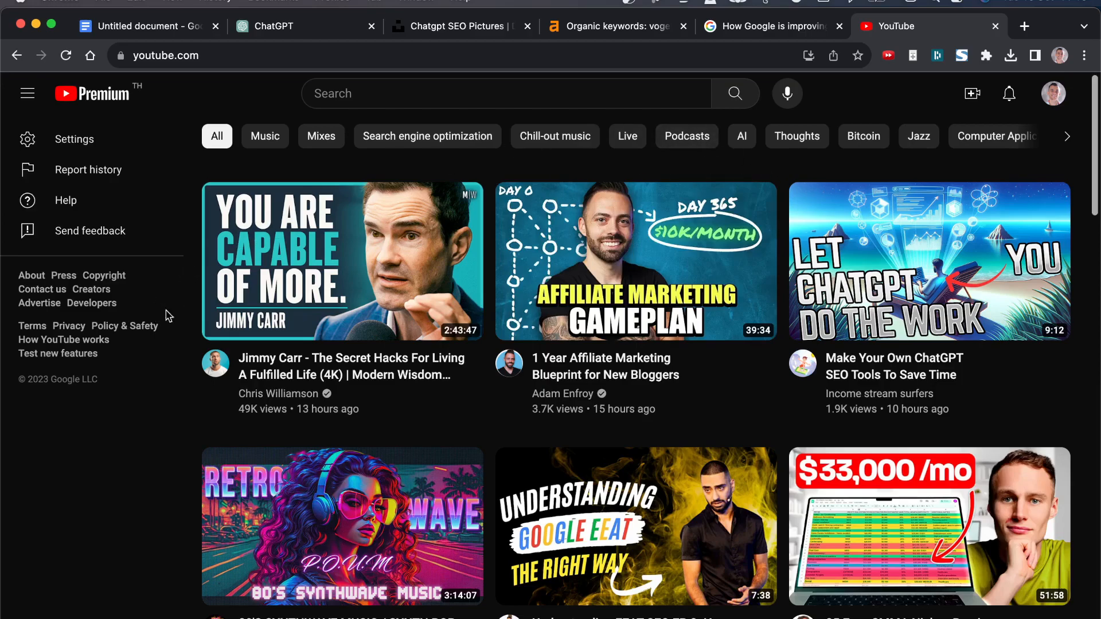
Look at the video thumbnails on the YouTube home page and return to the generative AI search article.
mouse_move(934, 254)
left_click(715, 26)
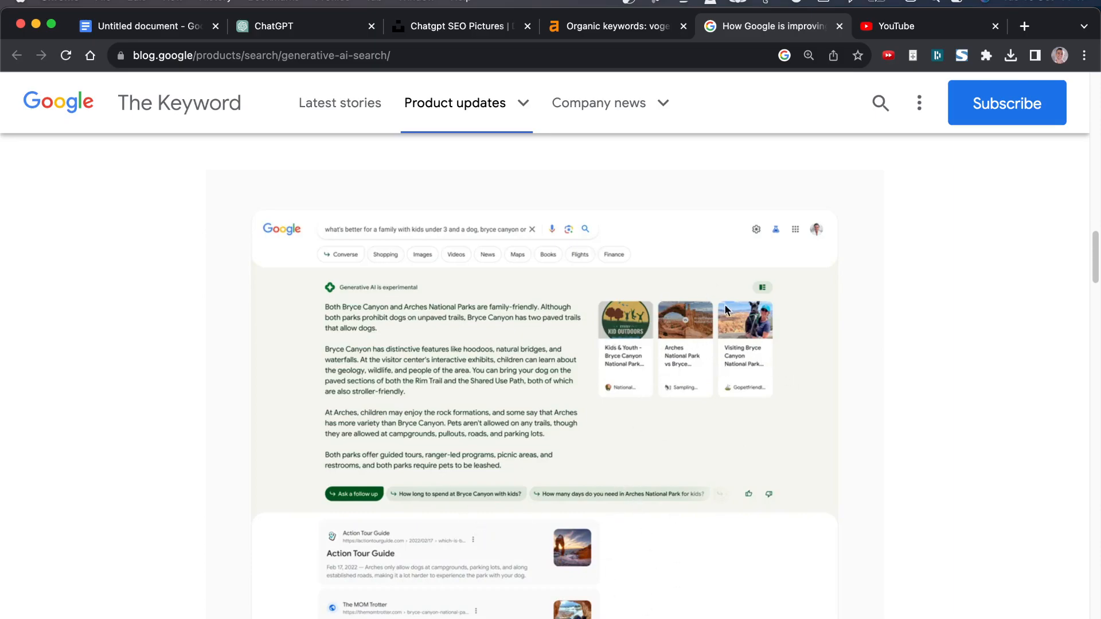
Reopen the "SEO Power with ChatGPT" chat and review its social, thumbnail, heart diagram and back pain metaphor images.
left_click(281, 30)
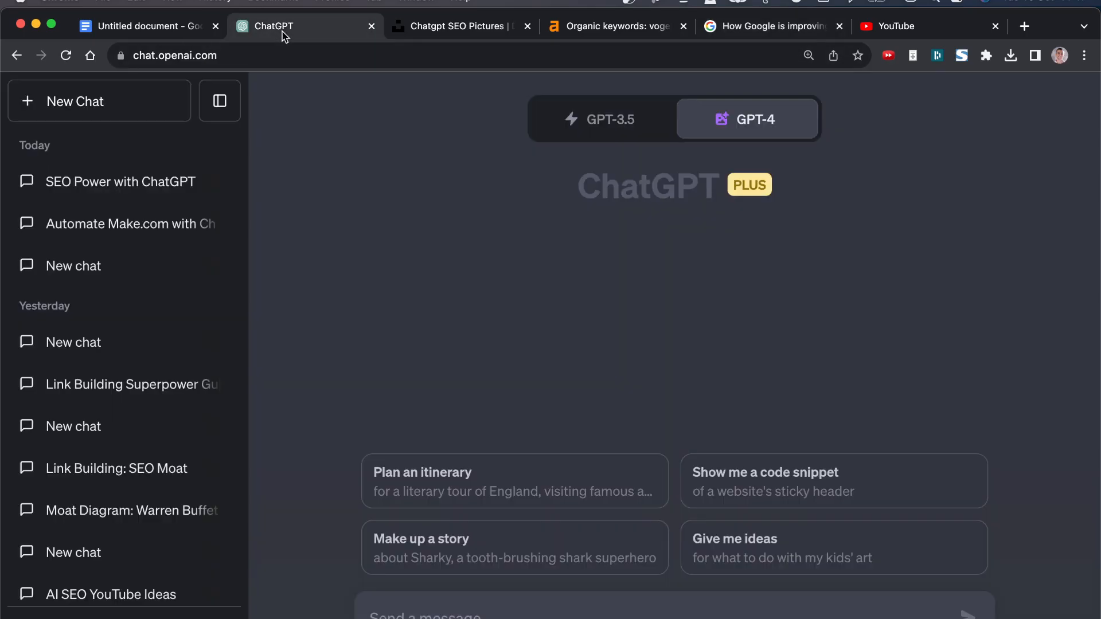
left_click(105, 189)
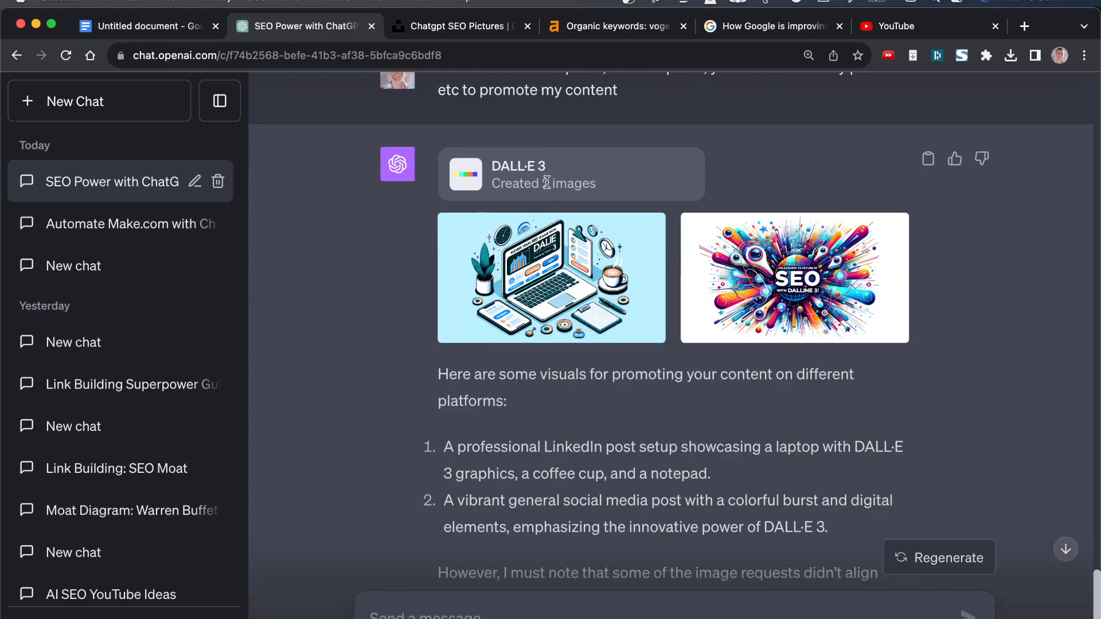
scroll(554, 187, "up", 1)
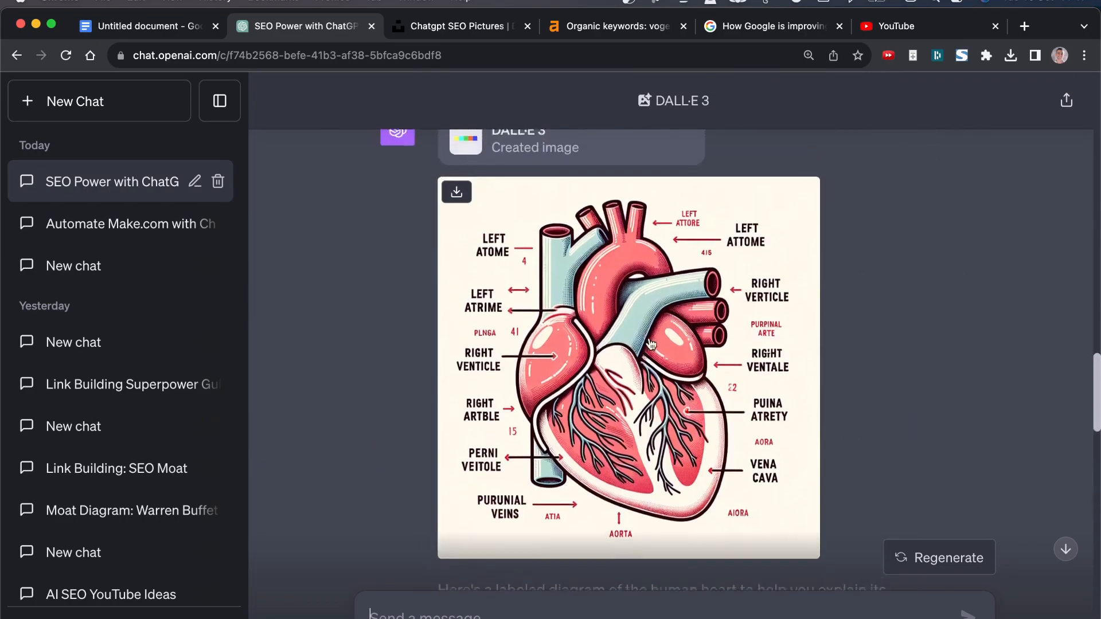
scroll(652, 344, "down", 10)
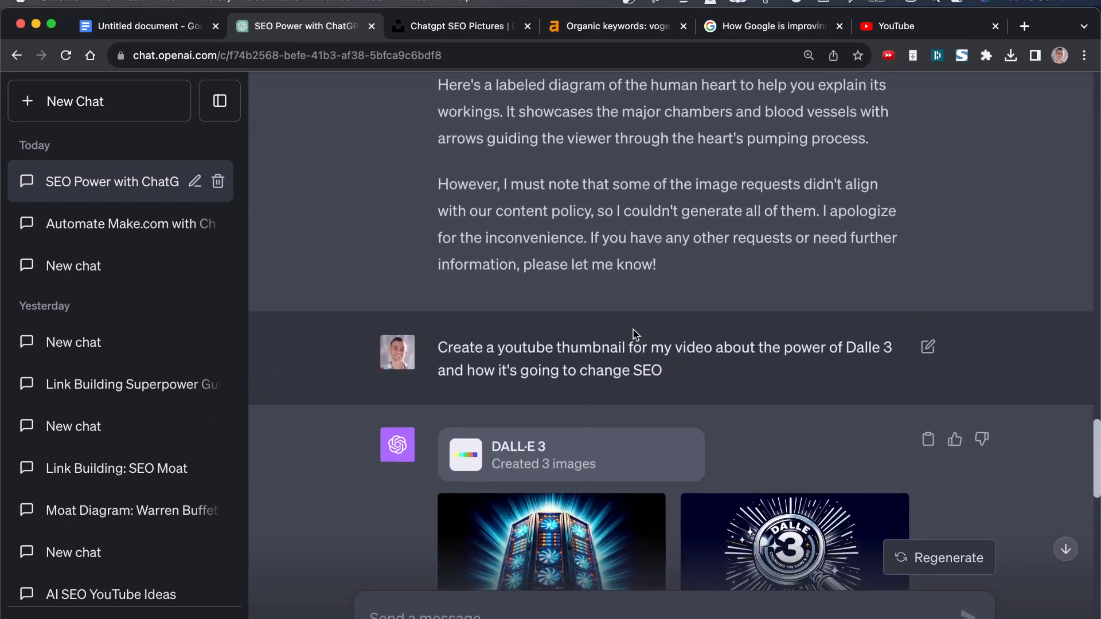
scroll(637, 362, "up", 15)
scroll(640, 401, "up", 5)
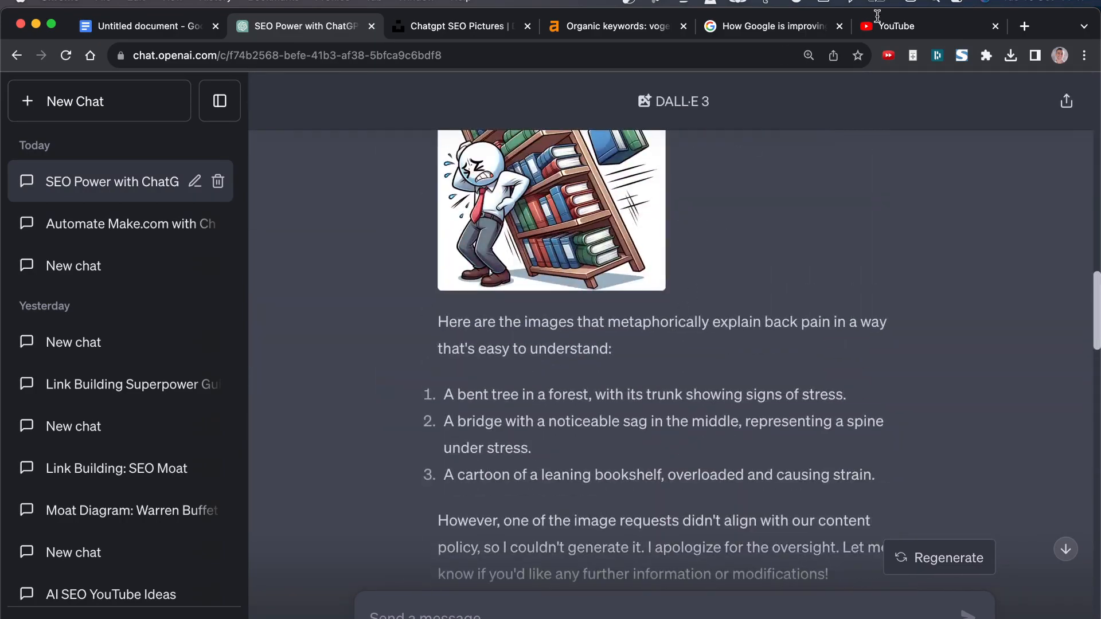
Revisit the article's Bryce Canyon AI search example, and show the GPT-4 mode list with DALL·E 3 in a new ChatGPT chat.
left_click(772, 28)
scroll(660, 390, "up", 1)
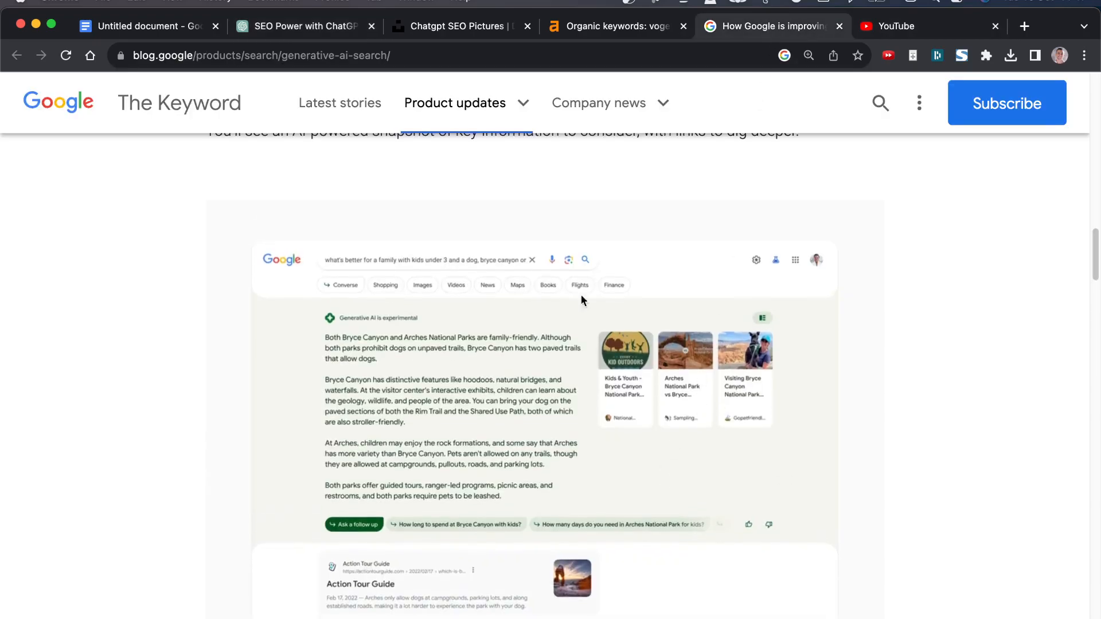
left_click(275, 26)
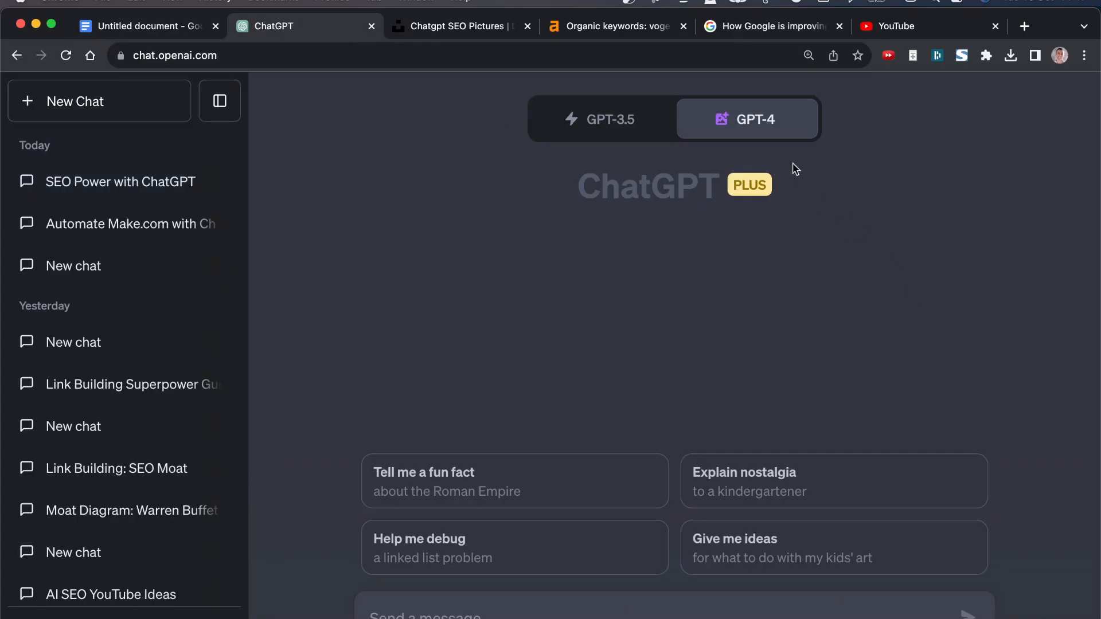
mouse_move(735, 121)
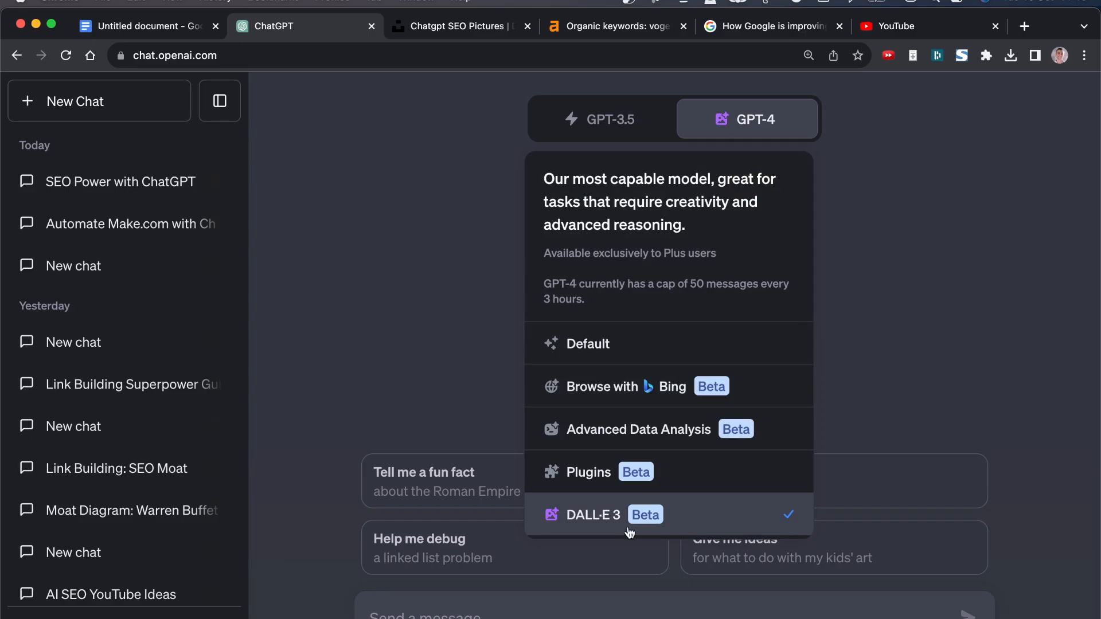
Switch to the Google Docs outline and highlight its title and the bullets from "Image generation" to "Getting more traffic".
key("ctrl+shift+Tab")
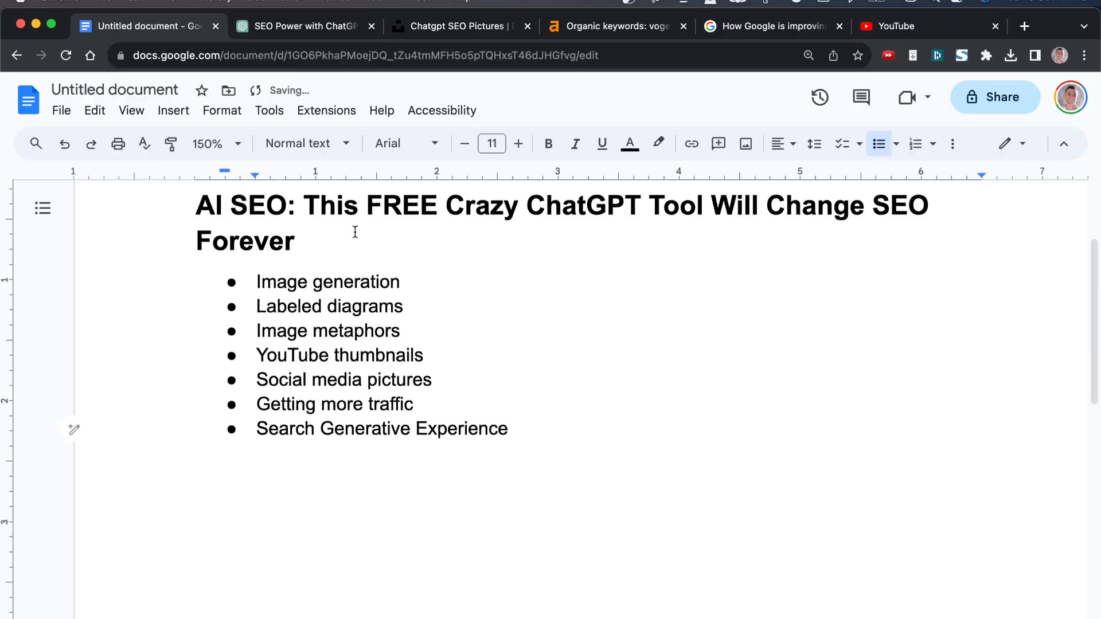
left_click_drag(180, 209, 362, 244)
left_click(375, 281)
left_click_drag(234, 287, 470, 404)
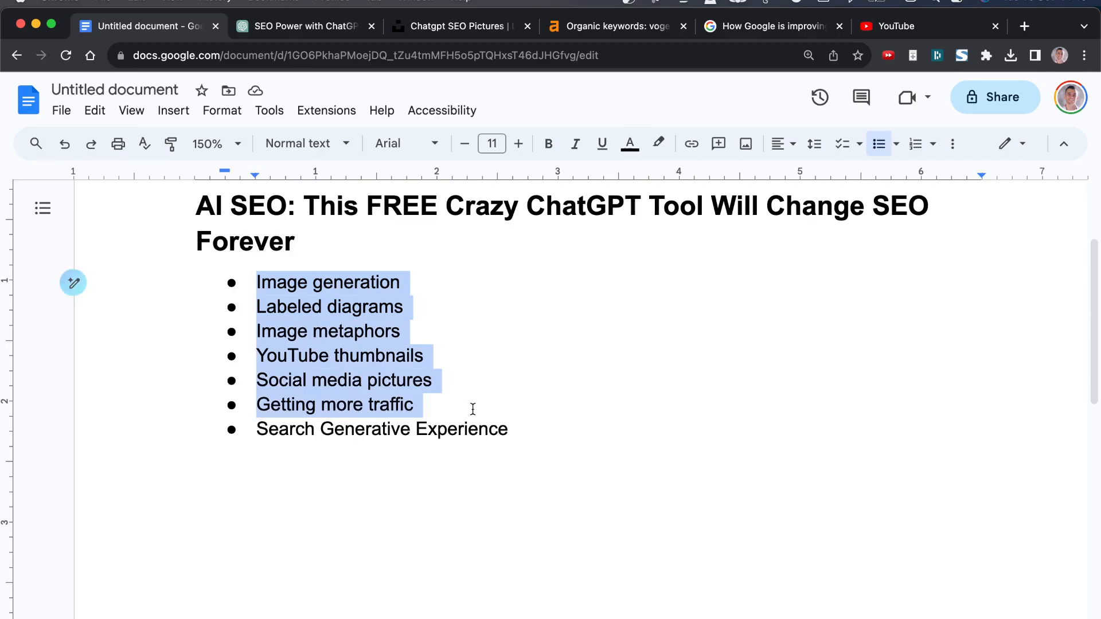
Highlight the outline bullets "Getting more traffic" and "Search Generative Experience" one after the other.
left_click(467, 405)
key("alt+shift+Left")
key("alt+shift+Left")
key("alt+shift+Left")
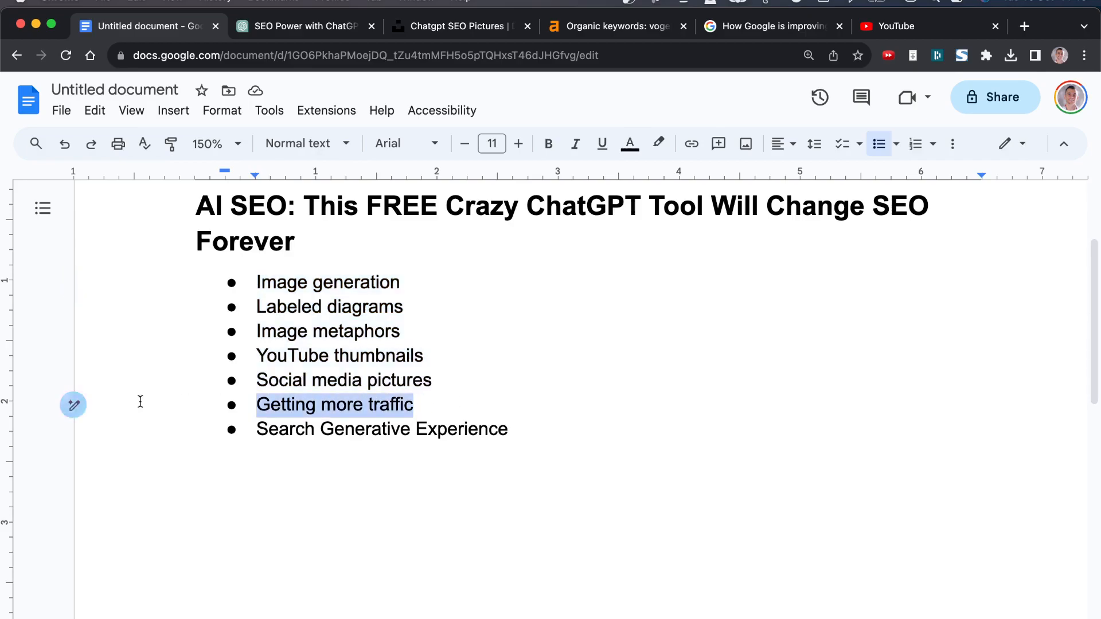
left_click(365, 432)
left_click_drag(258, 430, 563, 428)
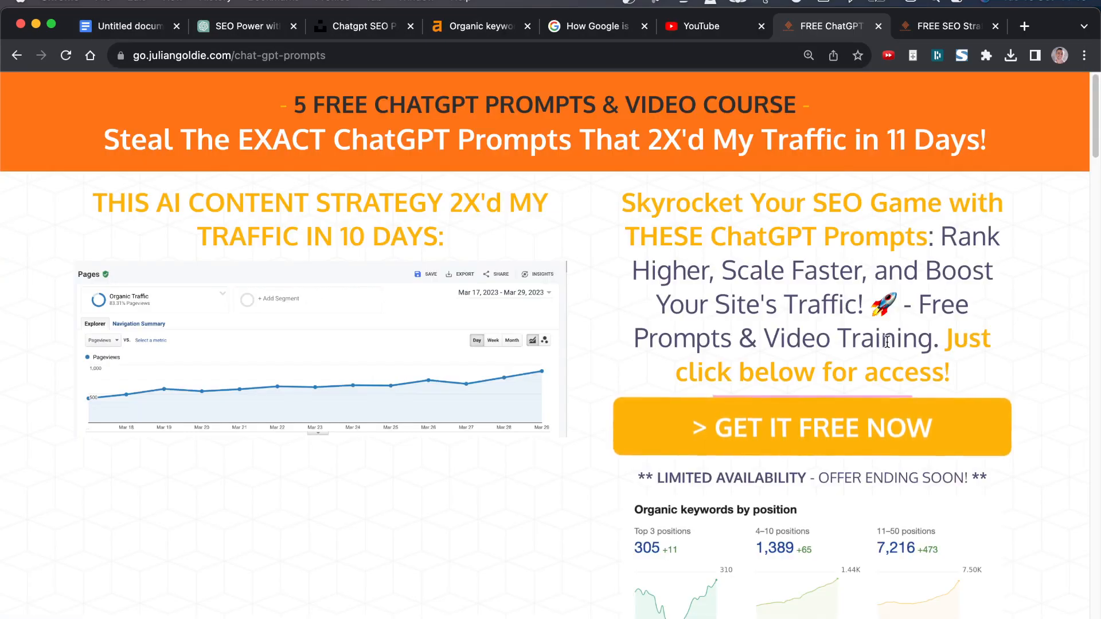
Look through the landing page offering five free ChatGPT prompts and a video course.
scroll(832, 332, "down", 15)
scroll(762, 402, "up", 5)
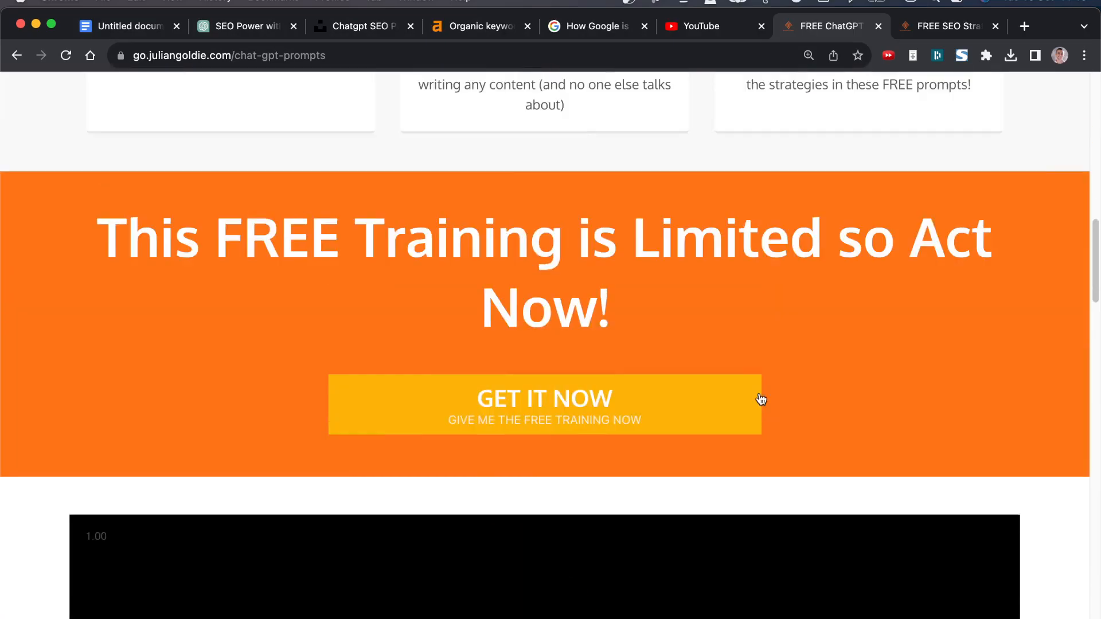
left_click(760, 400)
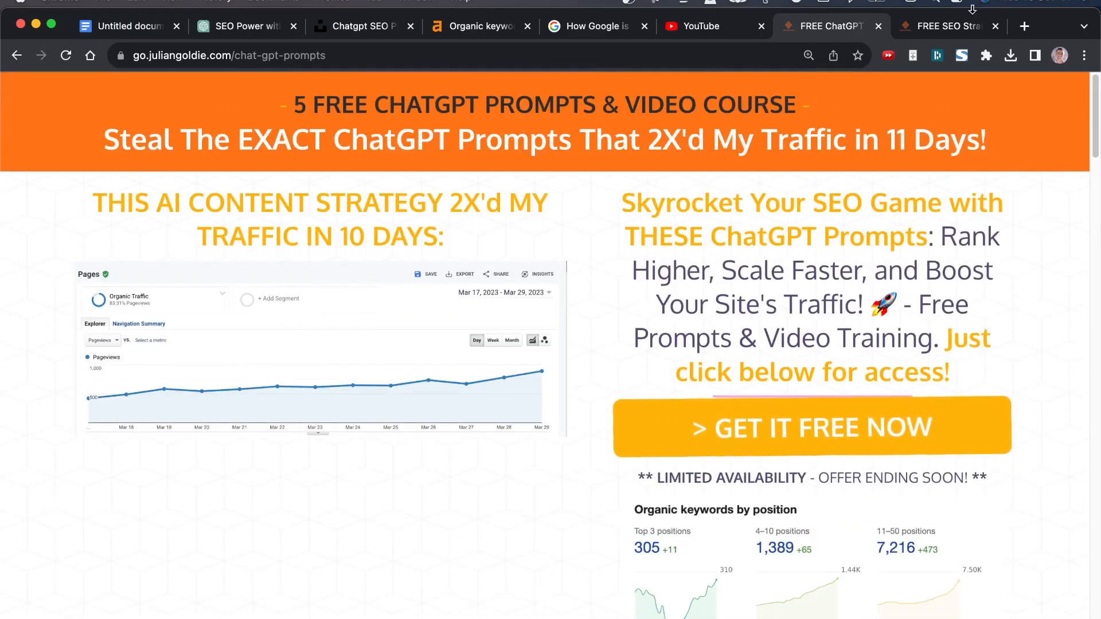
Review the free SEO strategy session page's benefits and highlight number 5, about outranking competitors with link building.
left_click(964, 26)
scroll(215, 263, "down", 6)
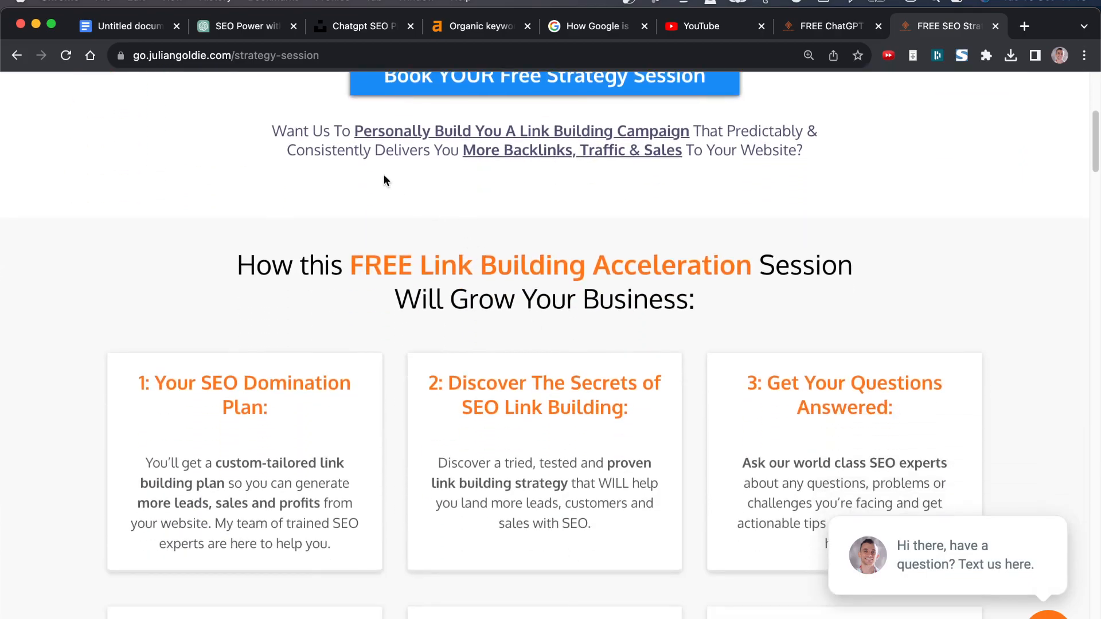
scroll(379, 304, "down", 4)
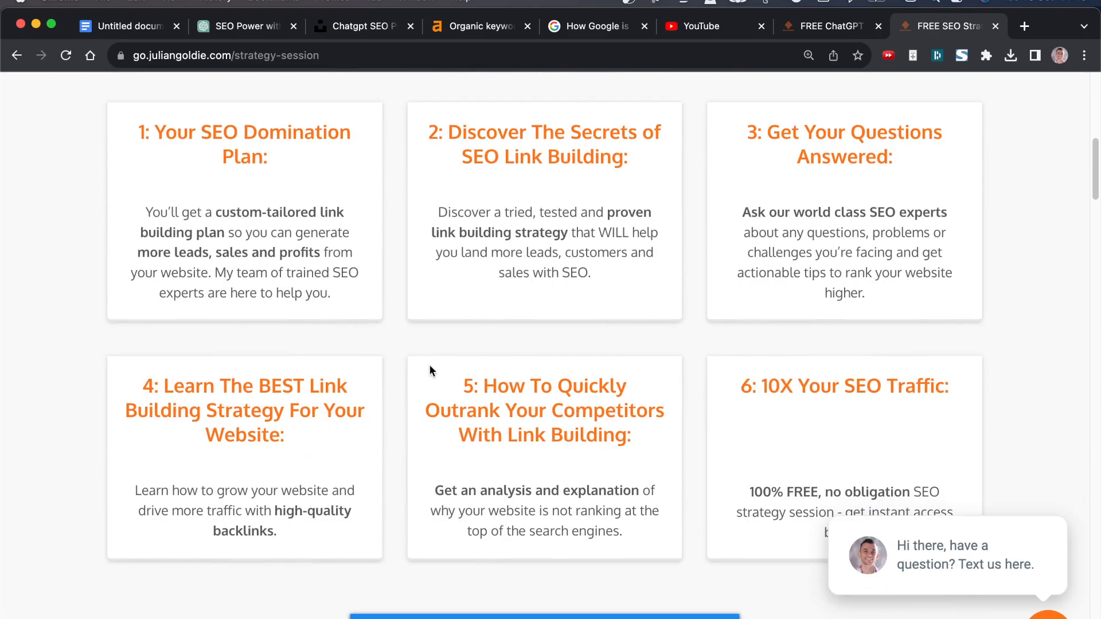
left_click_drag(431, 371, 632, 436)
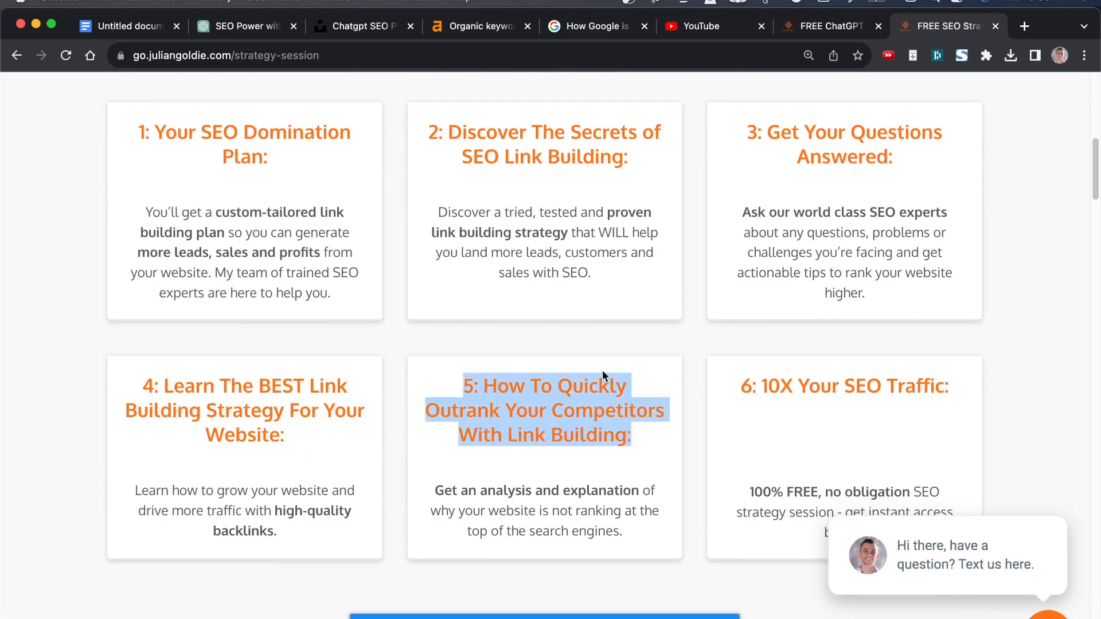
Highlight the visitor and sales claim under "For Website Owners!" on the strategy session page, and clear the highlight.
scroll(643, 367, "up", 10)
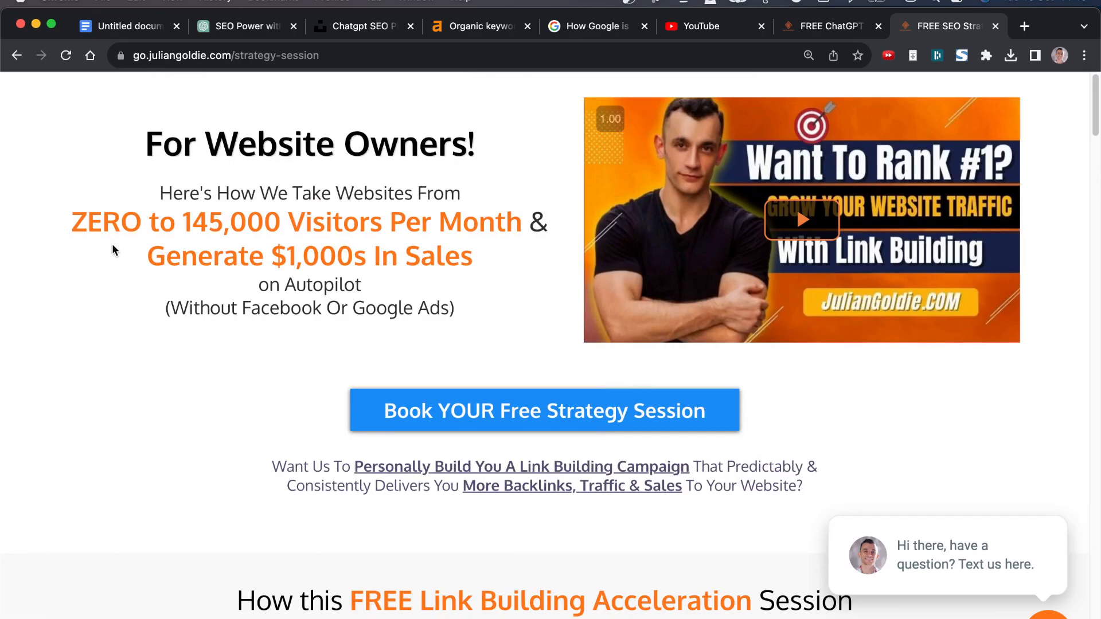
left_click_drag(40, 207, 507, 307)
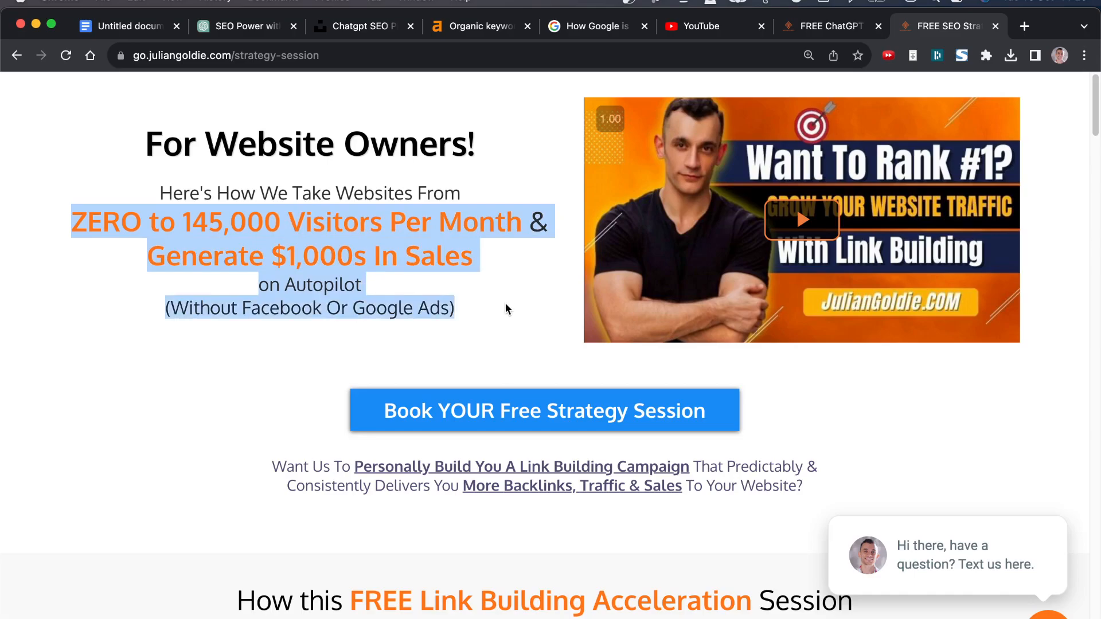
left_click(477, 297)
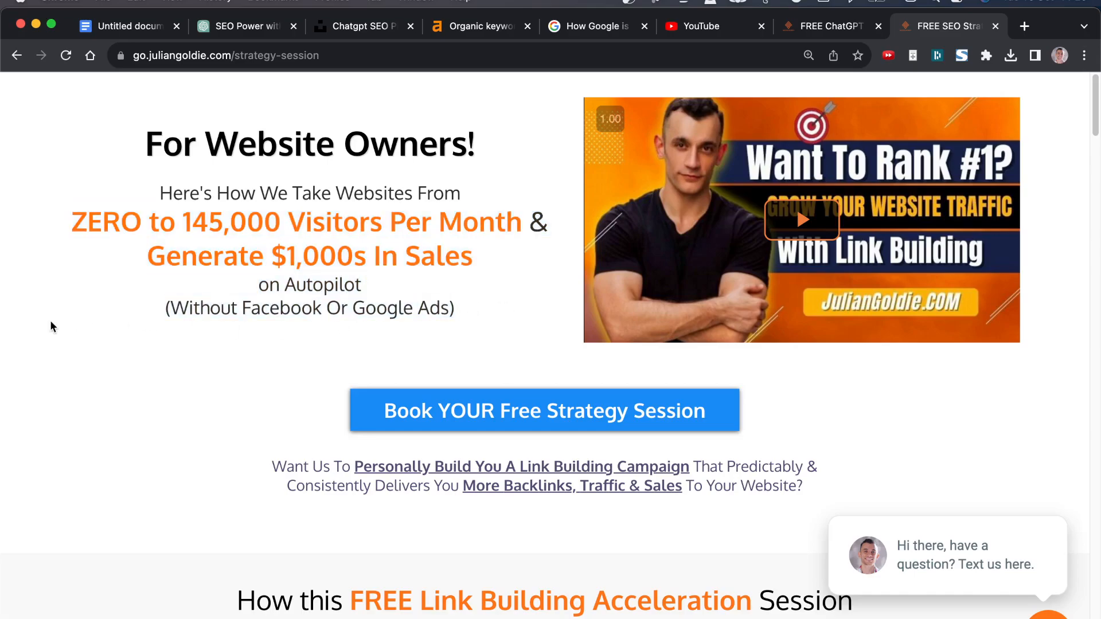
left_click_drag(51, 322, 57, 307)
left_click(201, 332)
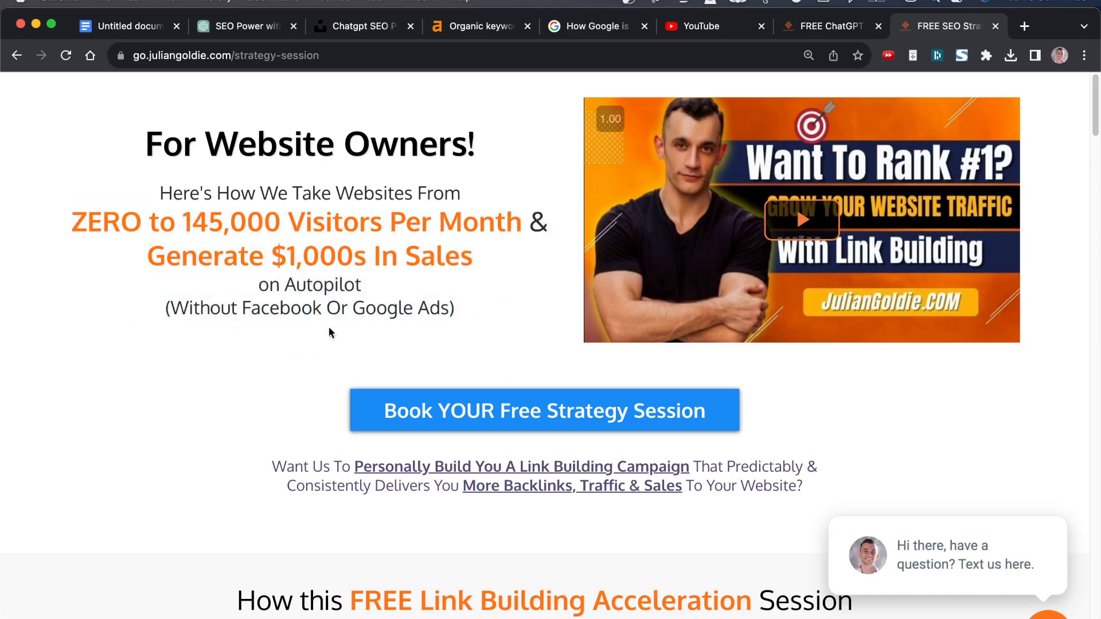